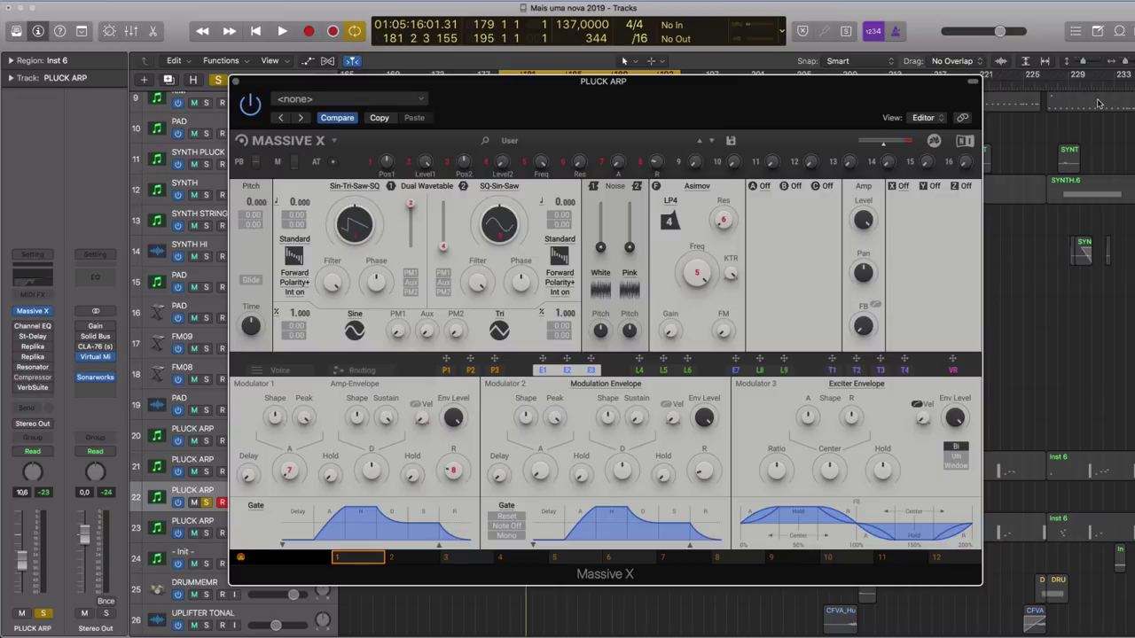
- View the Massive X version information, and open the original Massive on the other PLUCK ARP track for a brief comparison
left_click(933, 142)
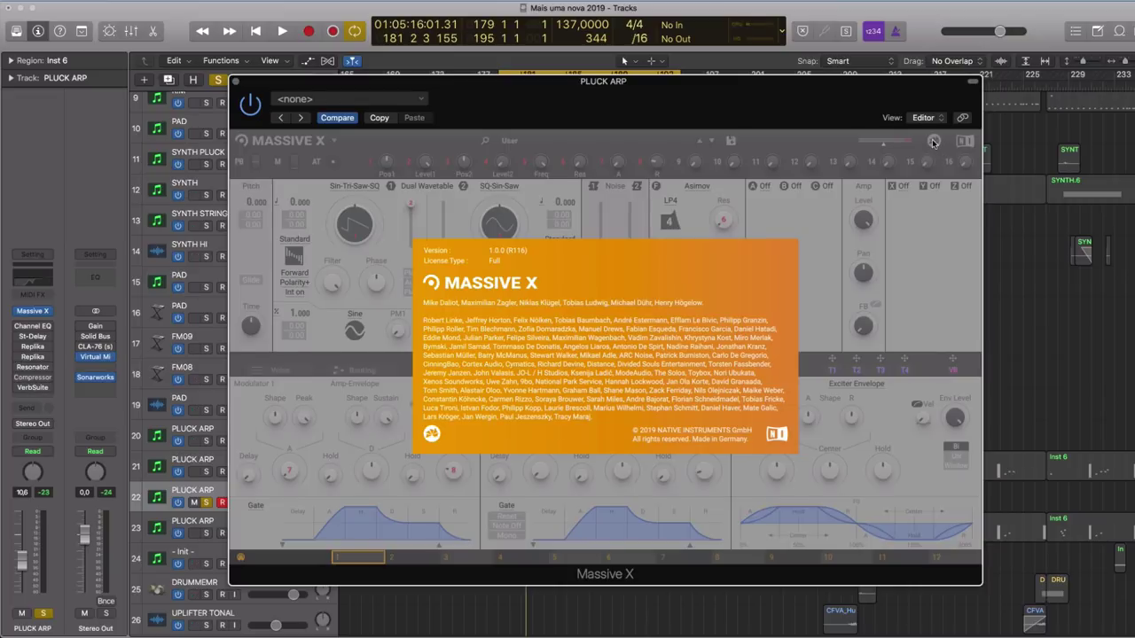
left_click(934, 142)
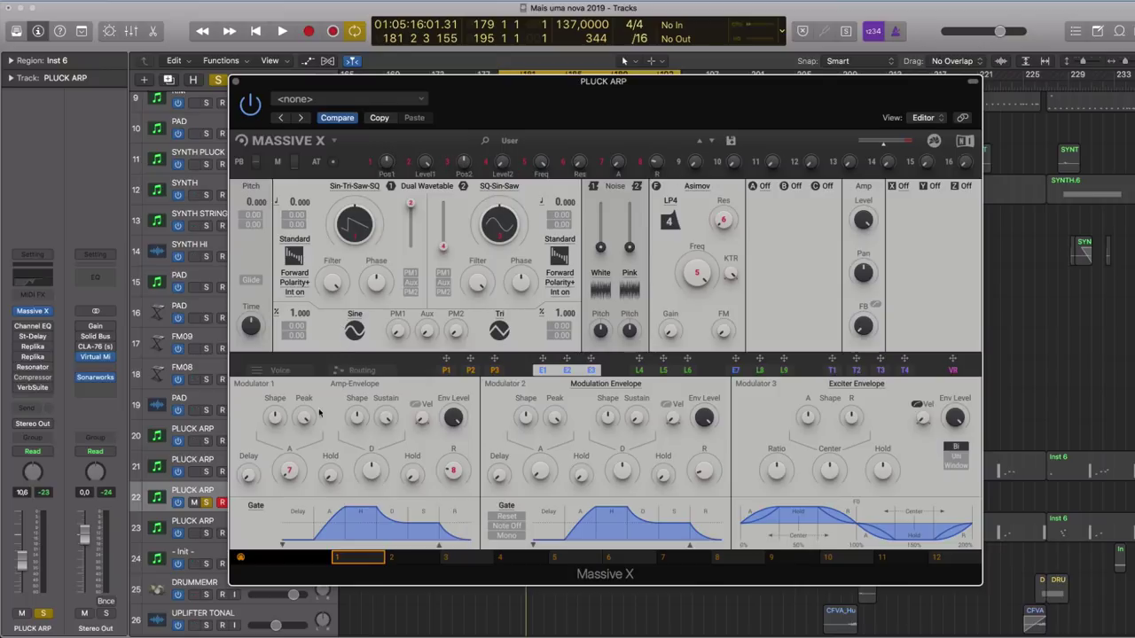
left_click(209, 524)
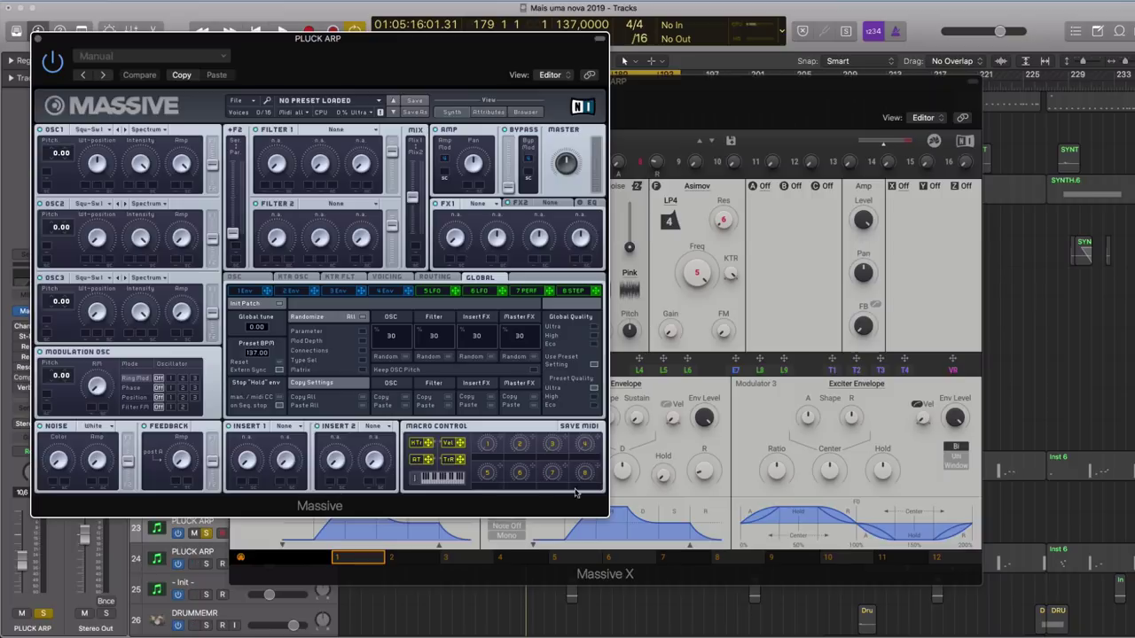
left_click(660, 105)
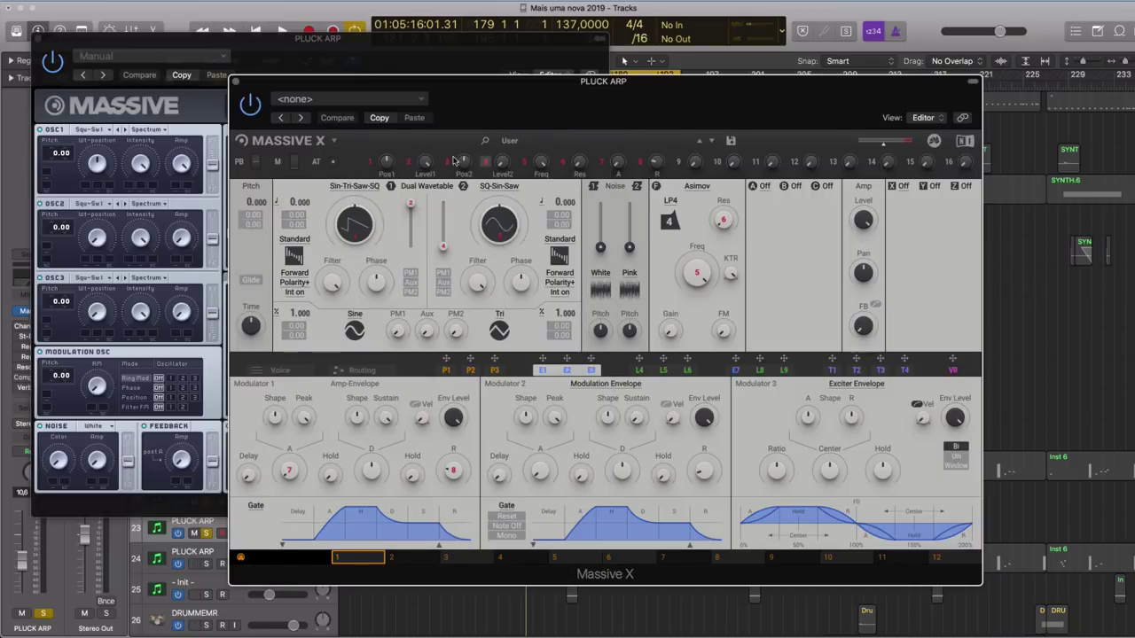
- Point out the macro knobs of Massive X and close the original Massive's window
left_click(370, 162)
left_click_drag(370, 178, 370, 161)
left_click_drag(735, 166, 735, 164)
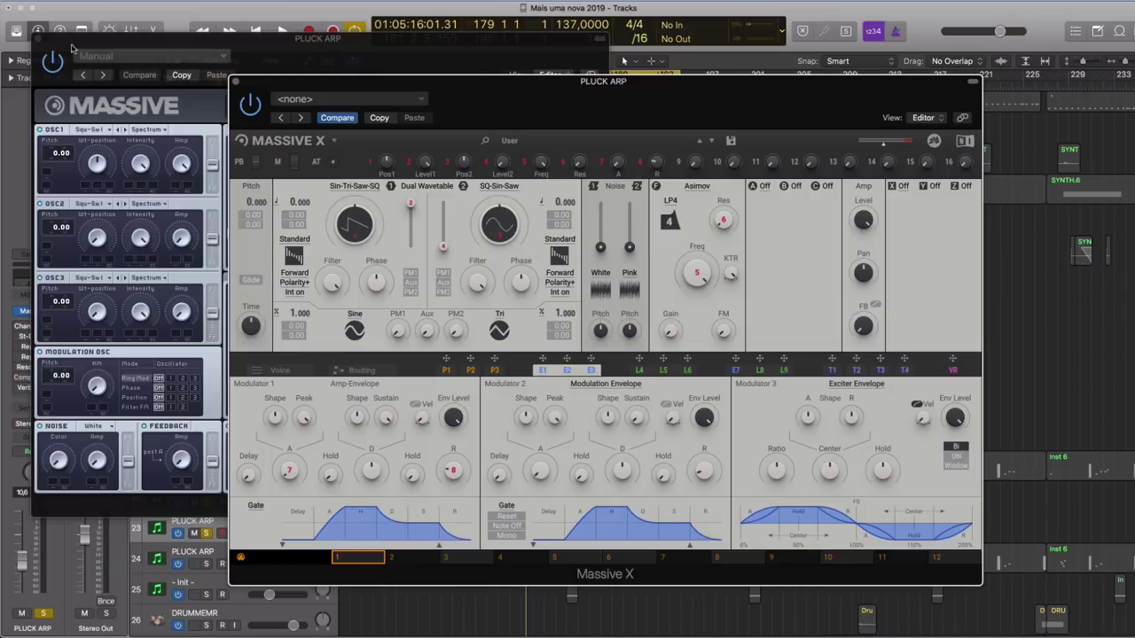
left_click(38, 39)
left_click_drag(481, 85, 479, 85)
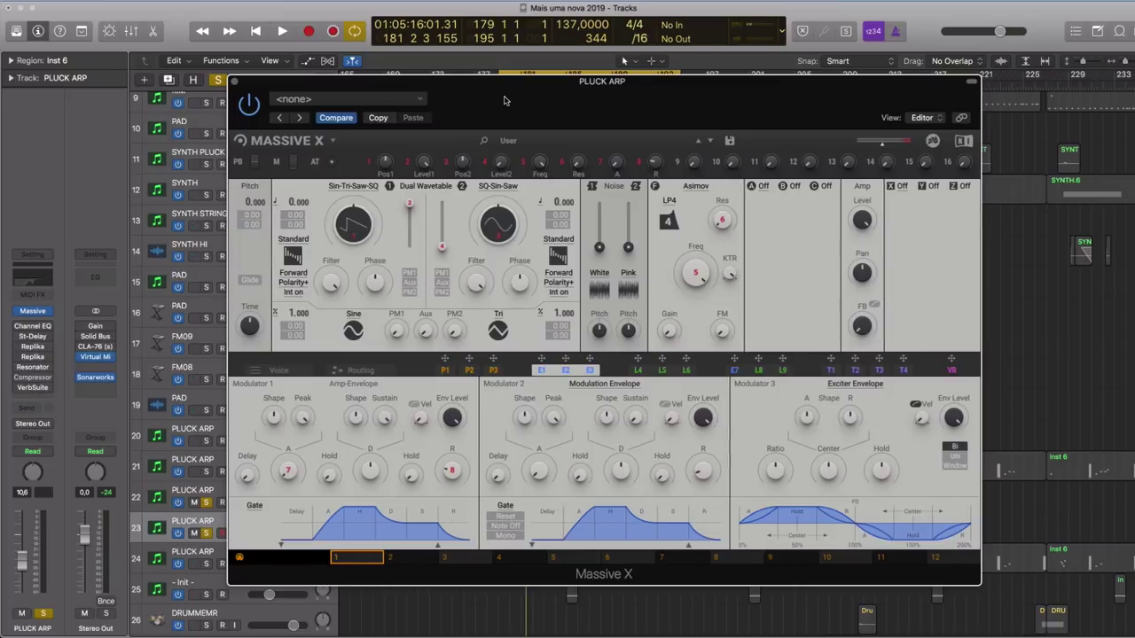
- Play back the start of the looped section to audition the pluck patch
key("space")
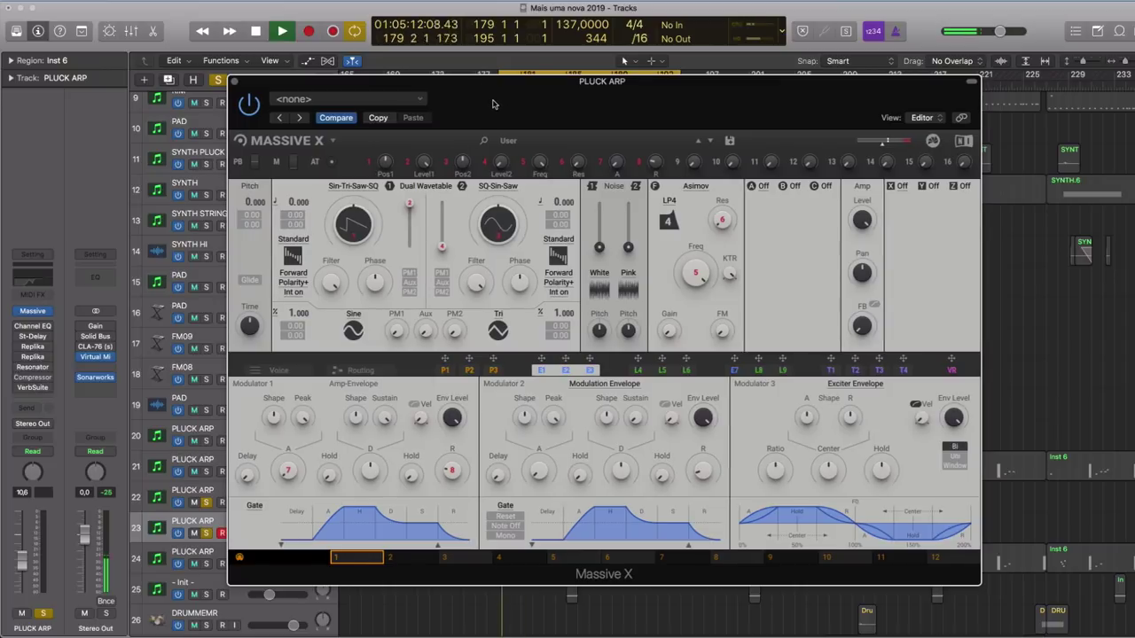
key("space")
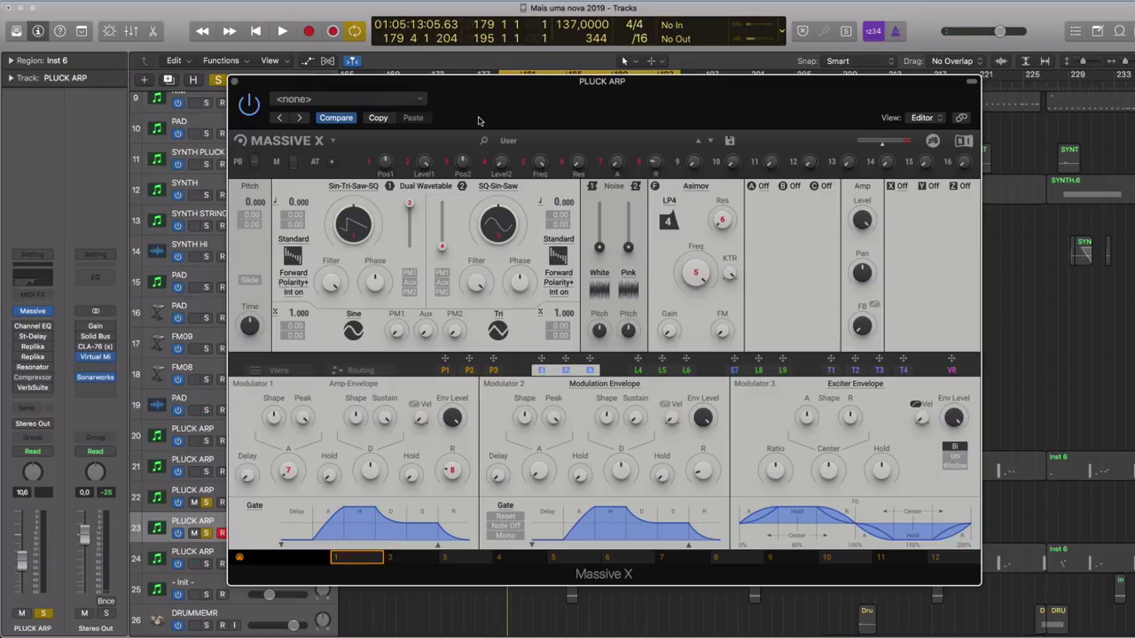
key("space")
key("space")
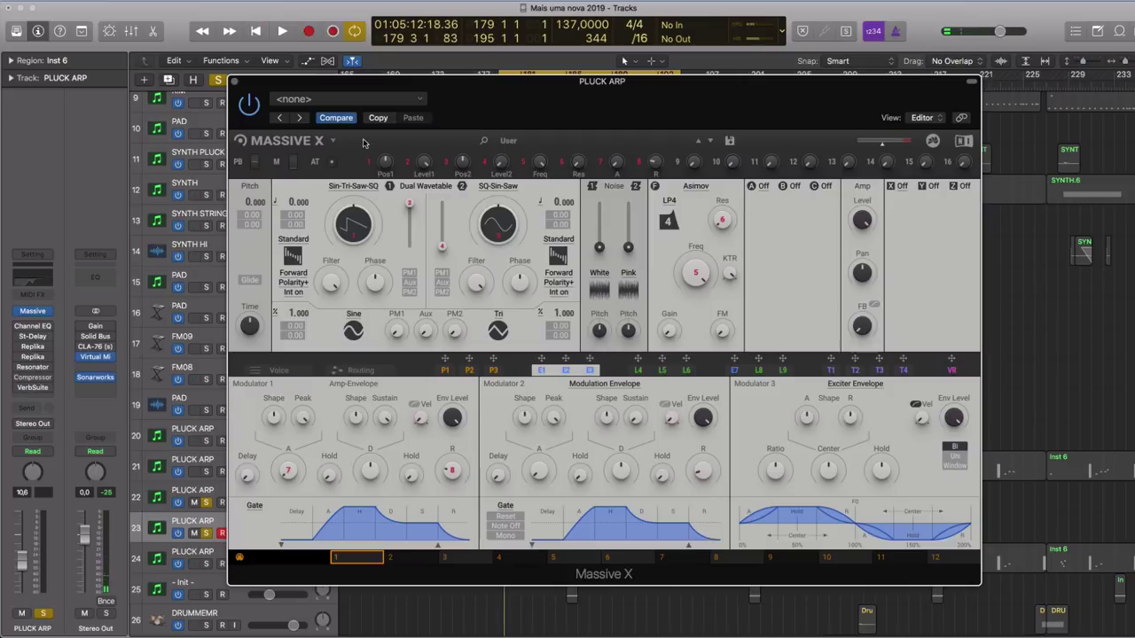
- Examine the preset browser's categories and the Basics list of Wavetable 1, leaving the selections as they are
left_click(603, 145)
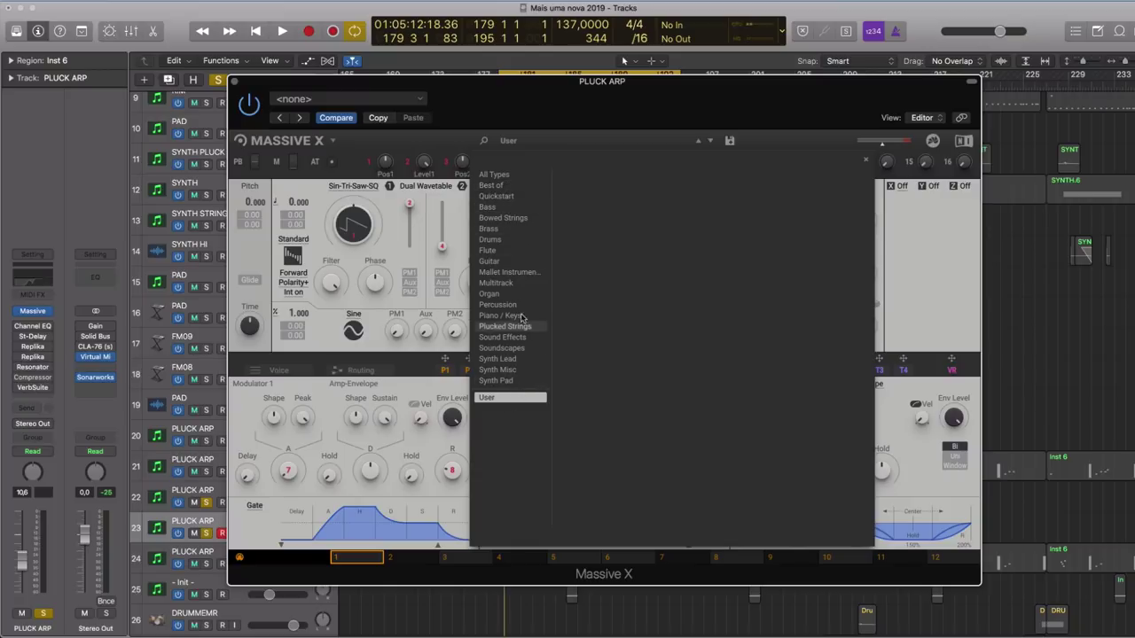
left_click(437, 139)
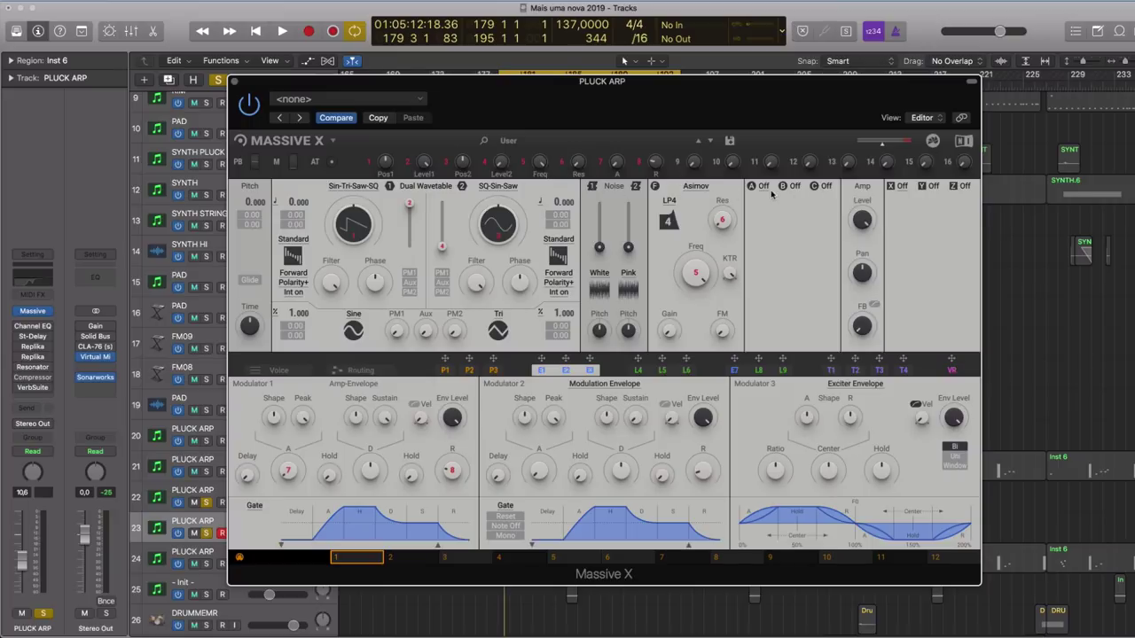
left_click(363, 186)
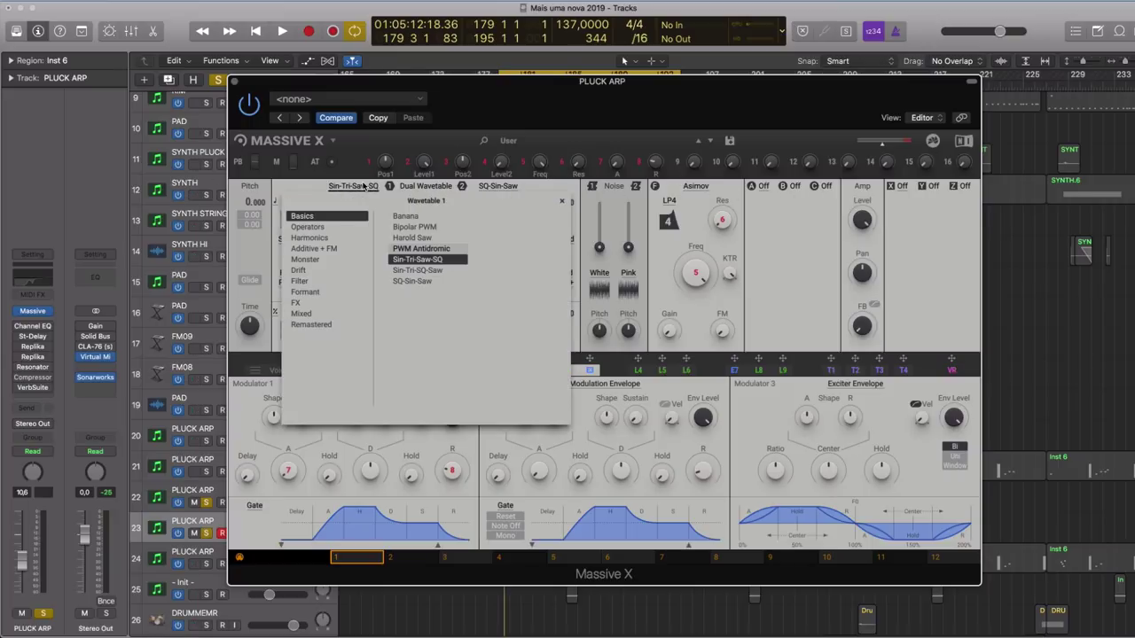
left_click(360, 188)
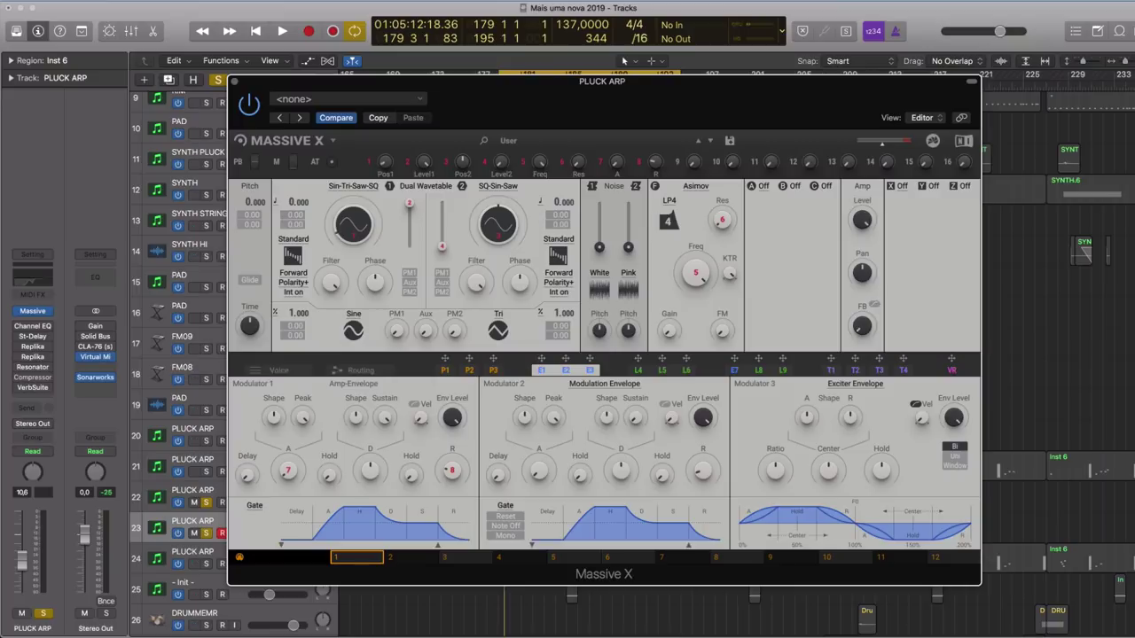
- Sweep the position of the Sin-Tri-Saw-SQ wavetable in oscillator 1 through its waveforms while auditioning the loop
mouse_move(352, 225)
left_mouse_down()
mouse_move(353, 168)
mouse_move(348, 234)
mouse_move(348, 211)
left_mouse_up()
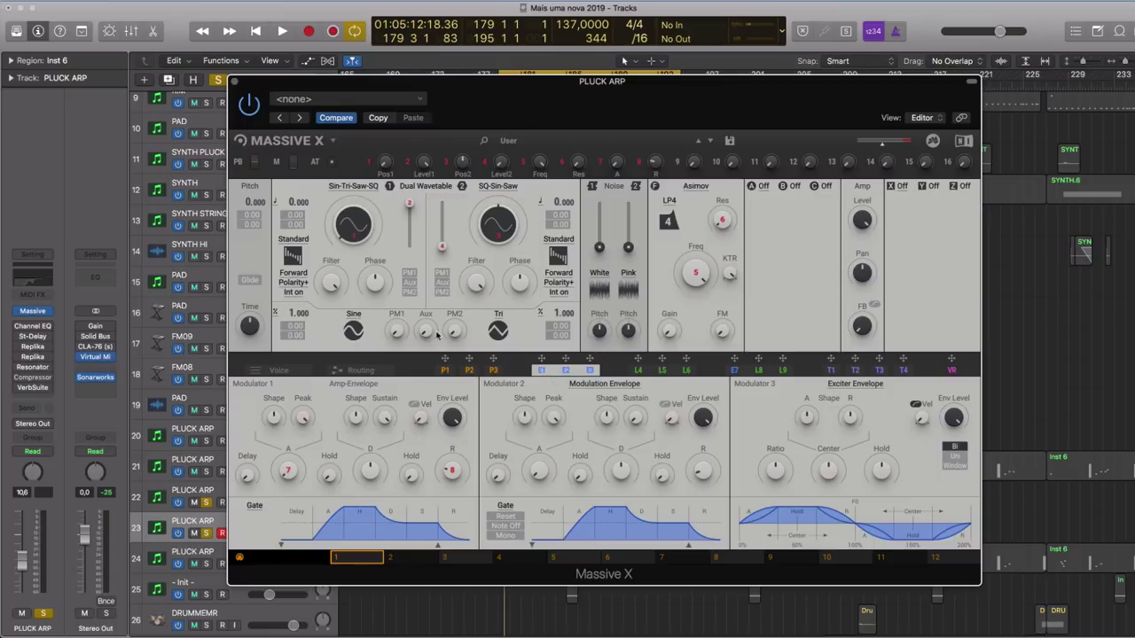
key("space")
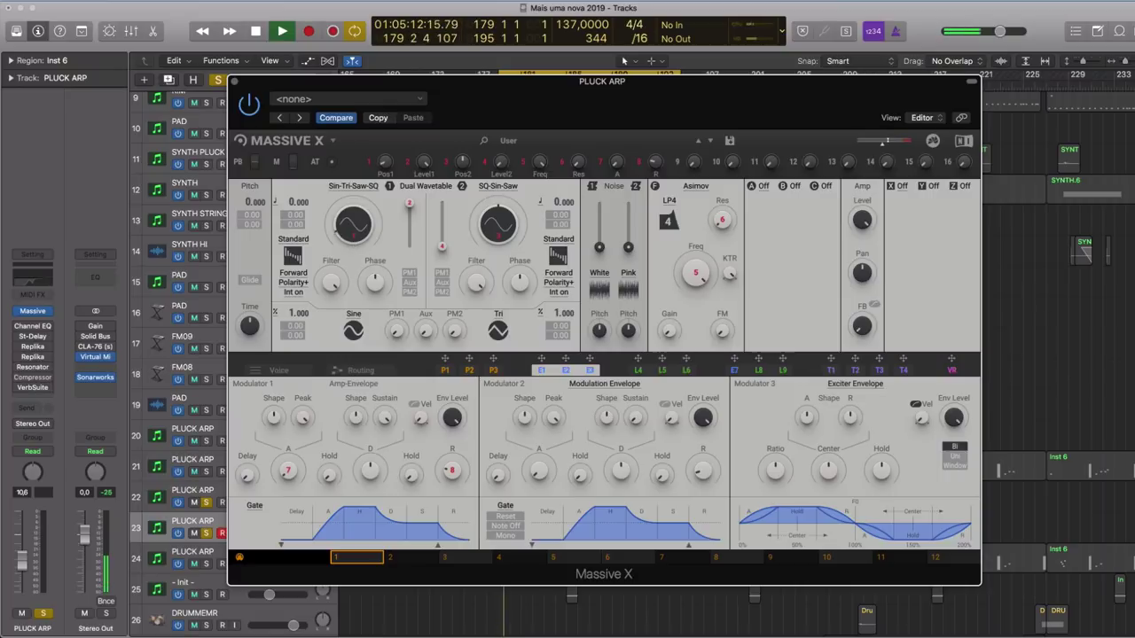
key("space")
key("space")
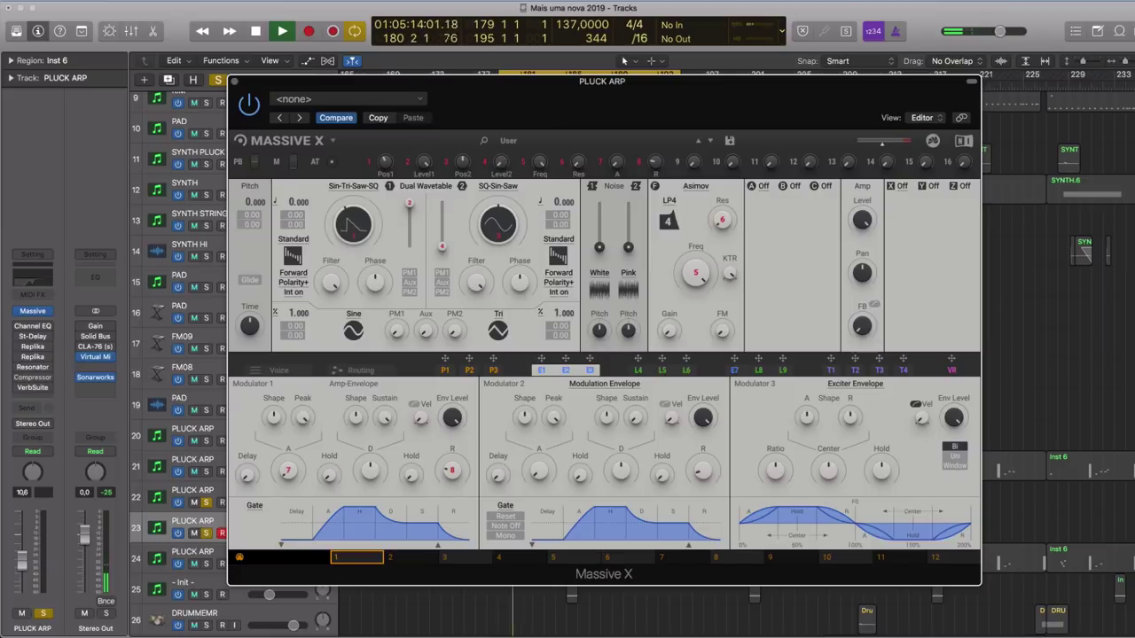
key("space")
key("space")
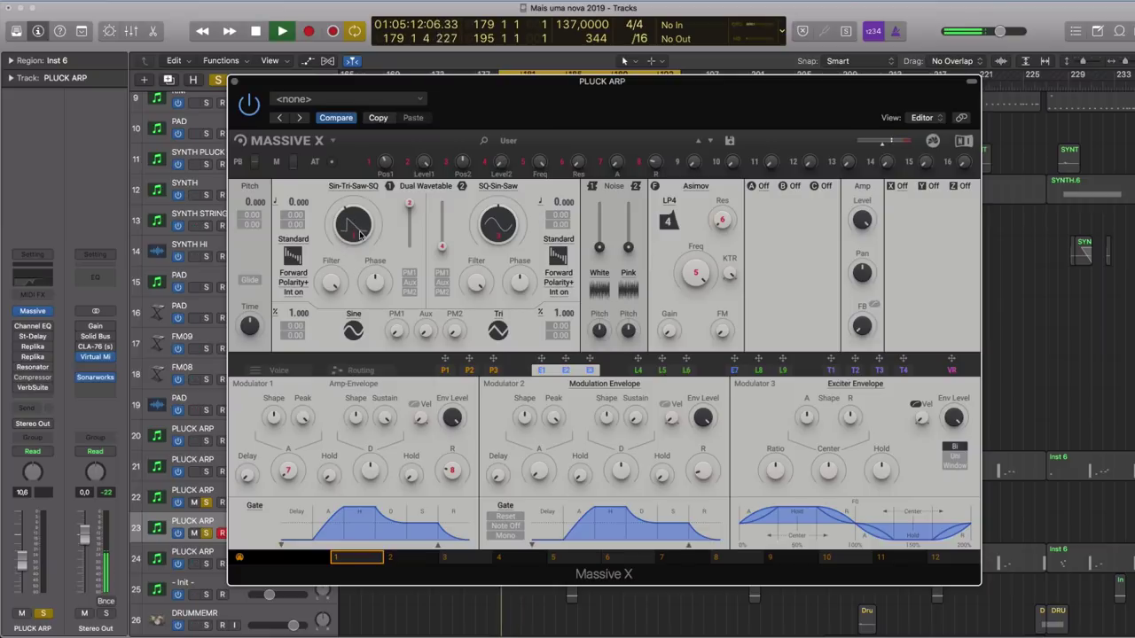
key("space")
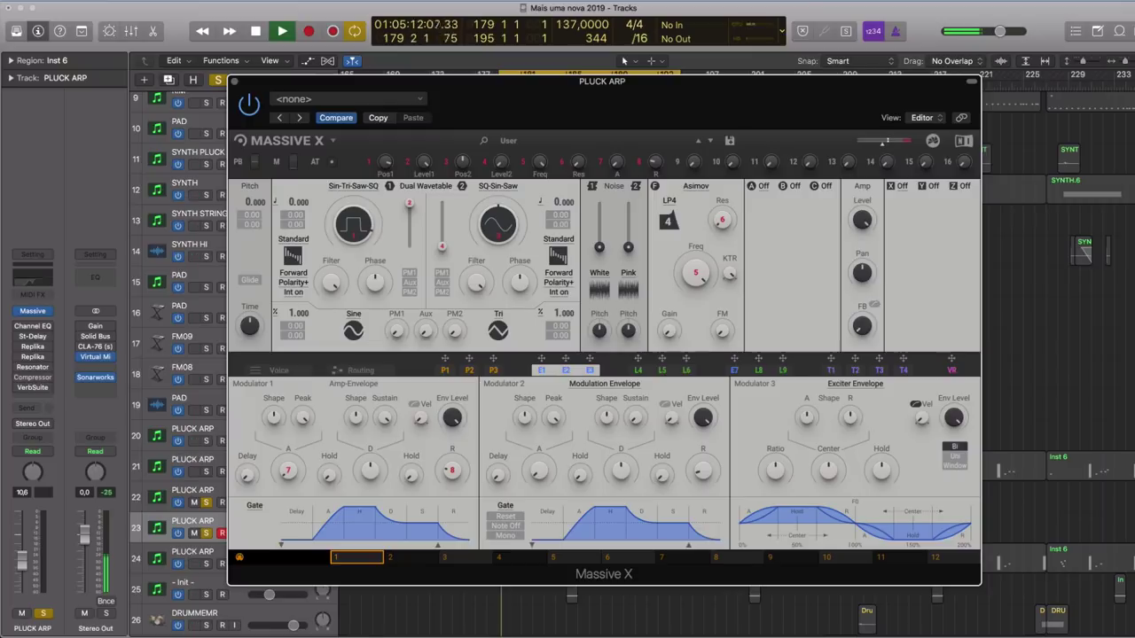
- Set the pitch of Wavetable 1 to -12.000 and audition the sound while trying its level slider
left_click_drag(288, 203, 288, 241)
key("space")
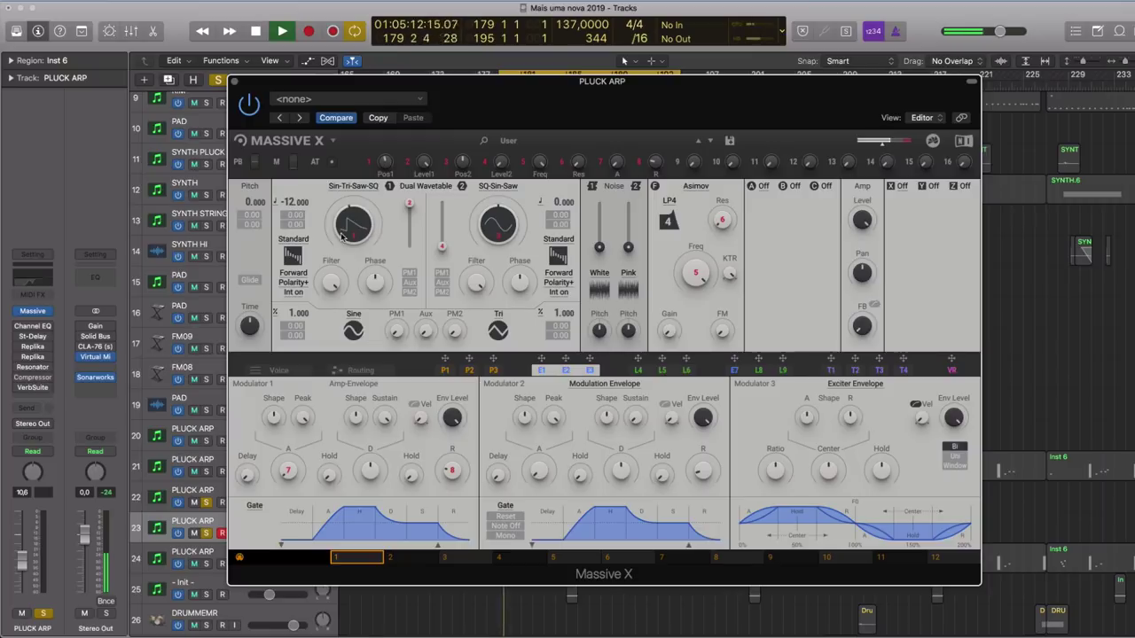
key("space")
key("space")
key("space")
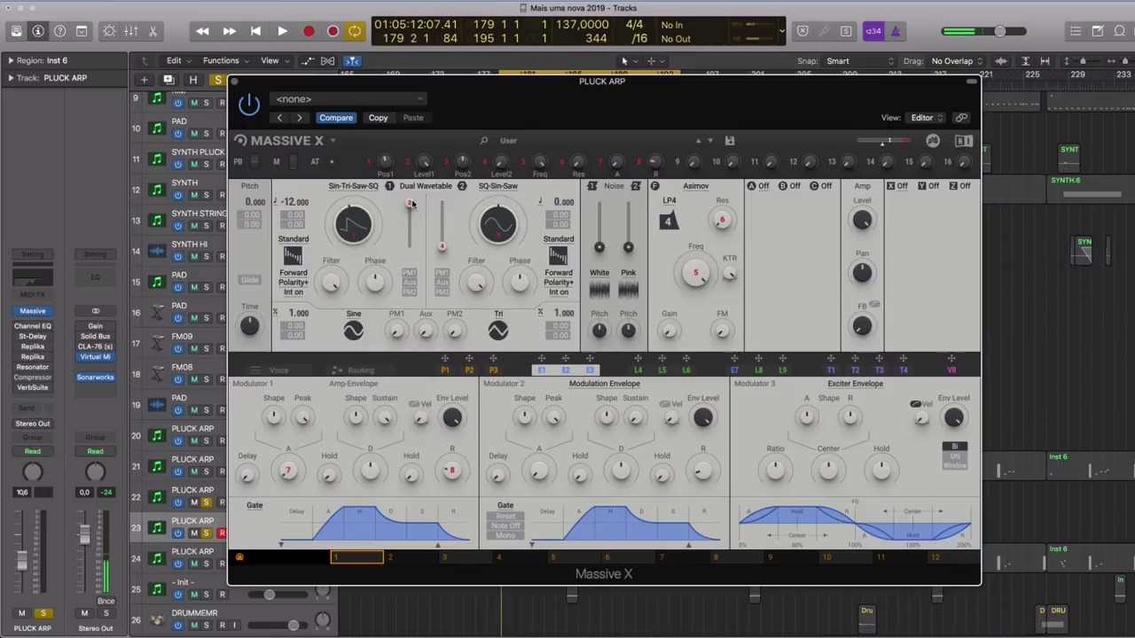
mouse_move(410, 204)
left_mouse_down()
mouse_move(409, 244)
mouse_move(410, 206)
left_mouse_up()
key("space")
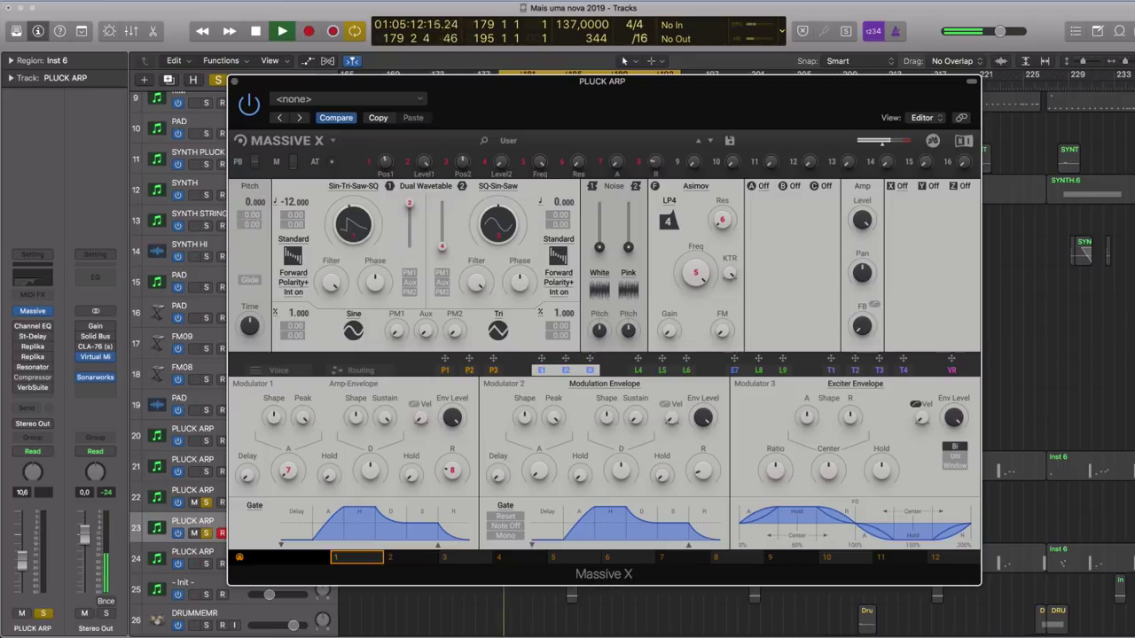
key("space")
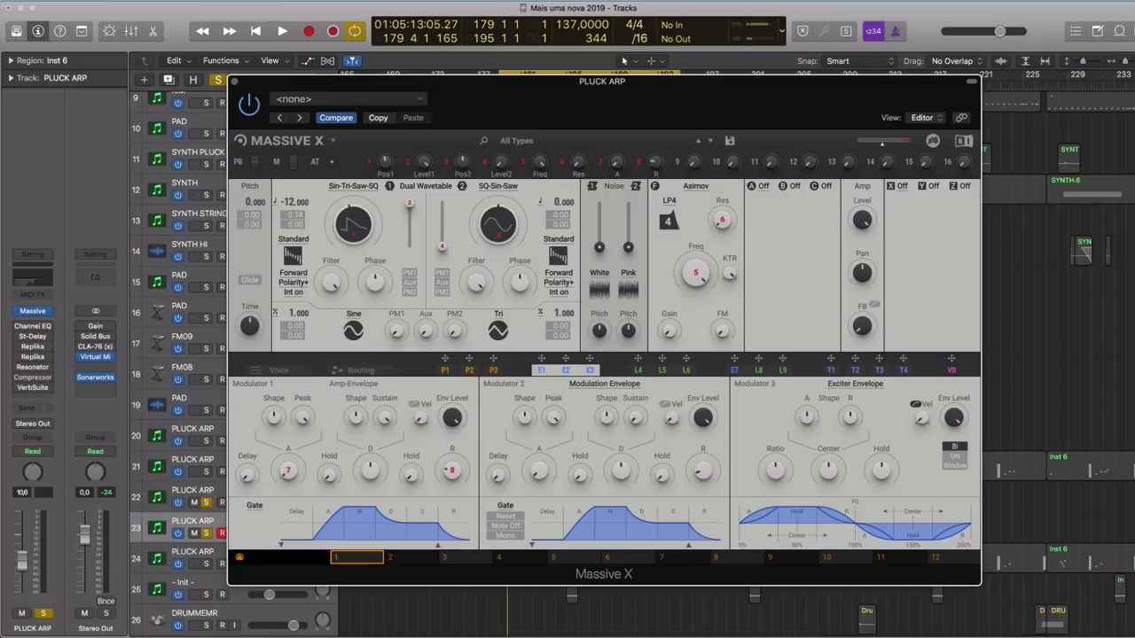
- Try out small modulation amounts on Wavetable 1's pitch during playback, leaving the first amount at 0.01
left_click_drag(295, 214, 295, 198)
key("space")
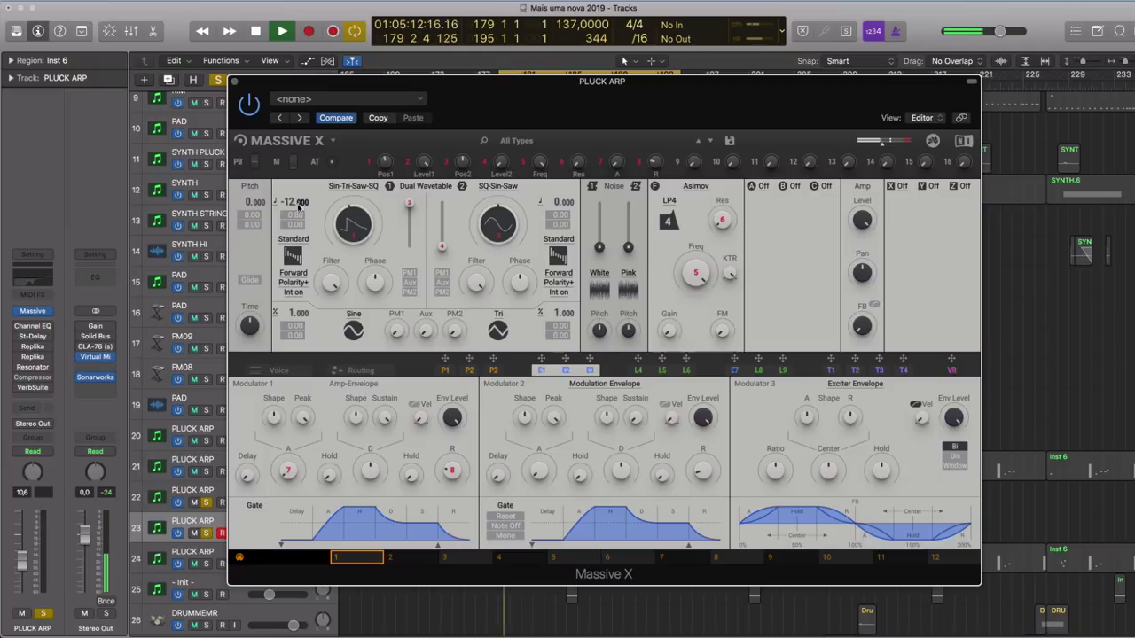
key("space")
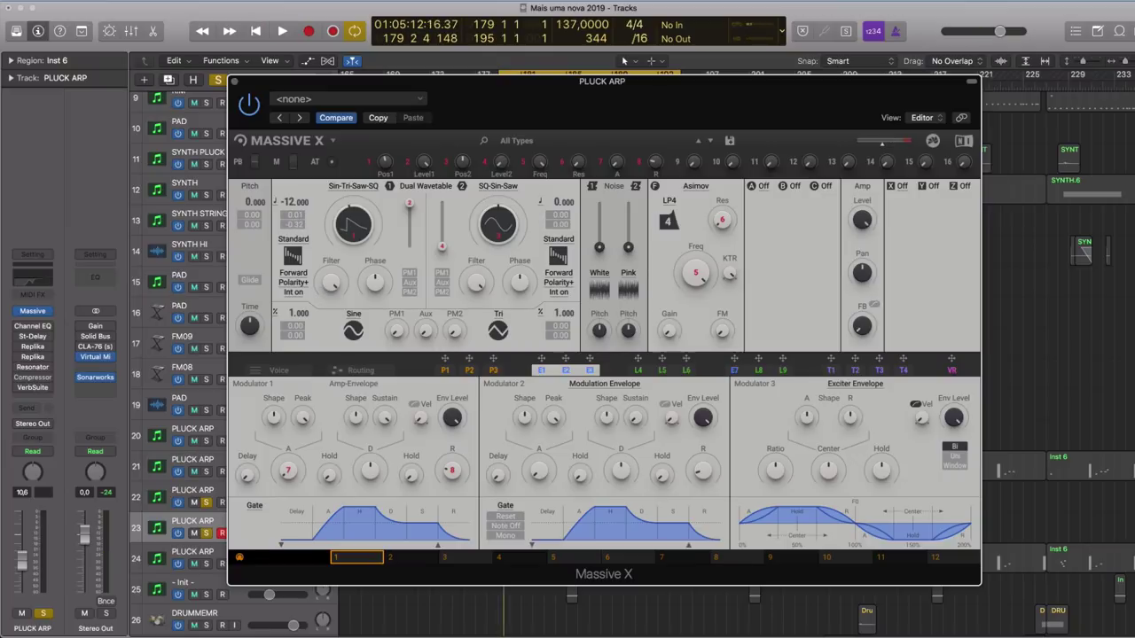
key("space")
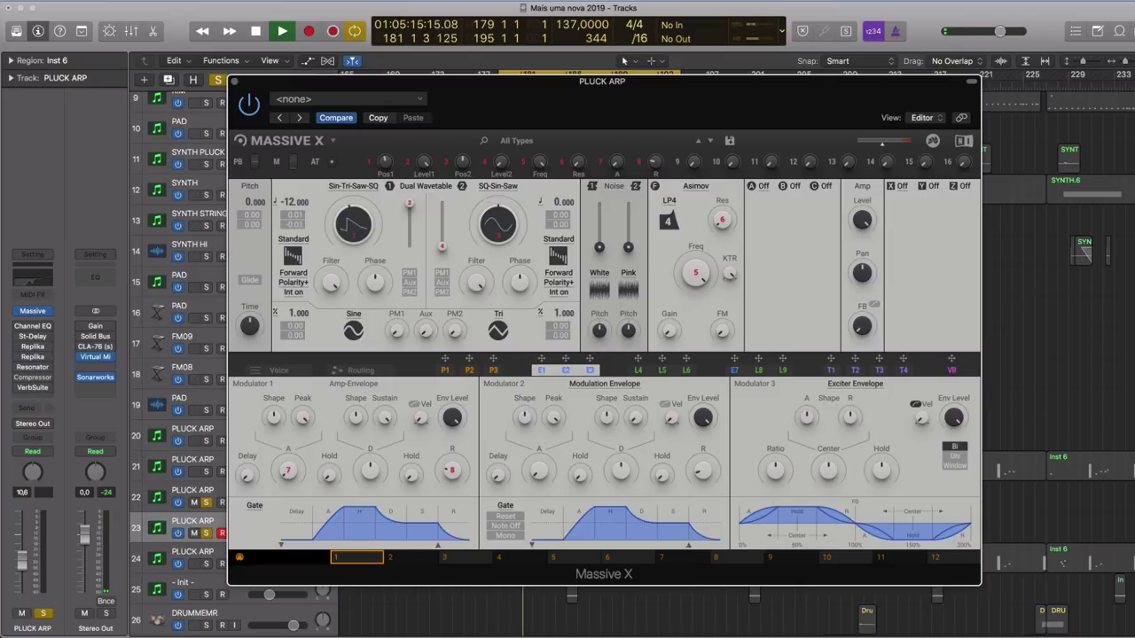
- Browse the Monster wavetables for oscillator 1 during playback and change Wavetable 1 to SQ-Sin-Saw
left_click(352, 188)
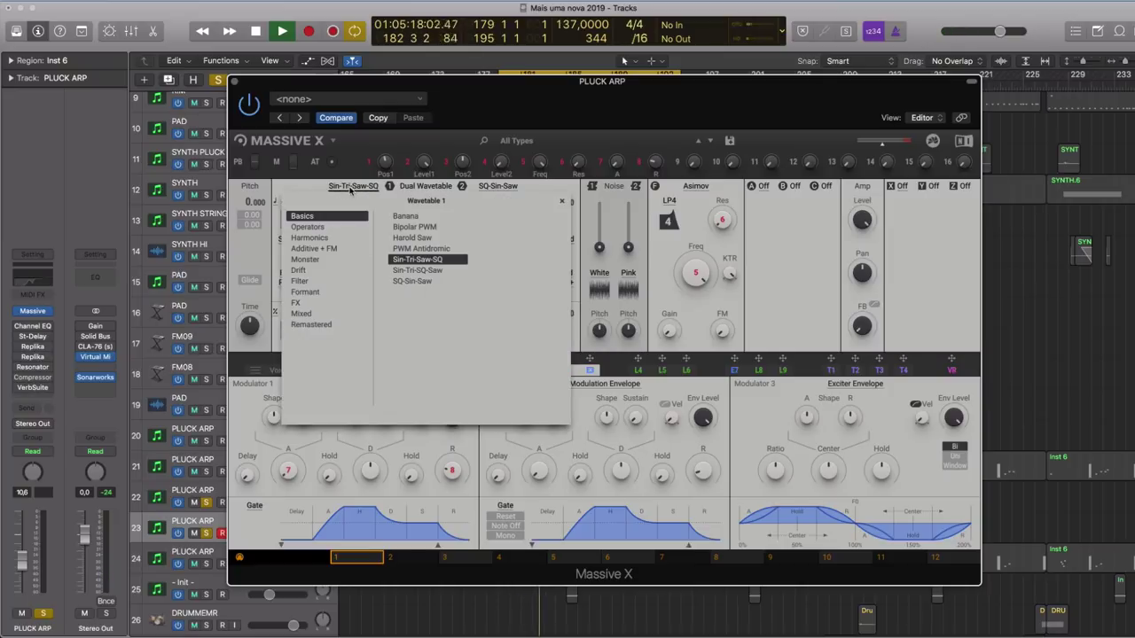
left_click(321, 261)
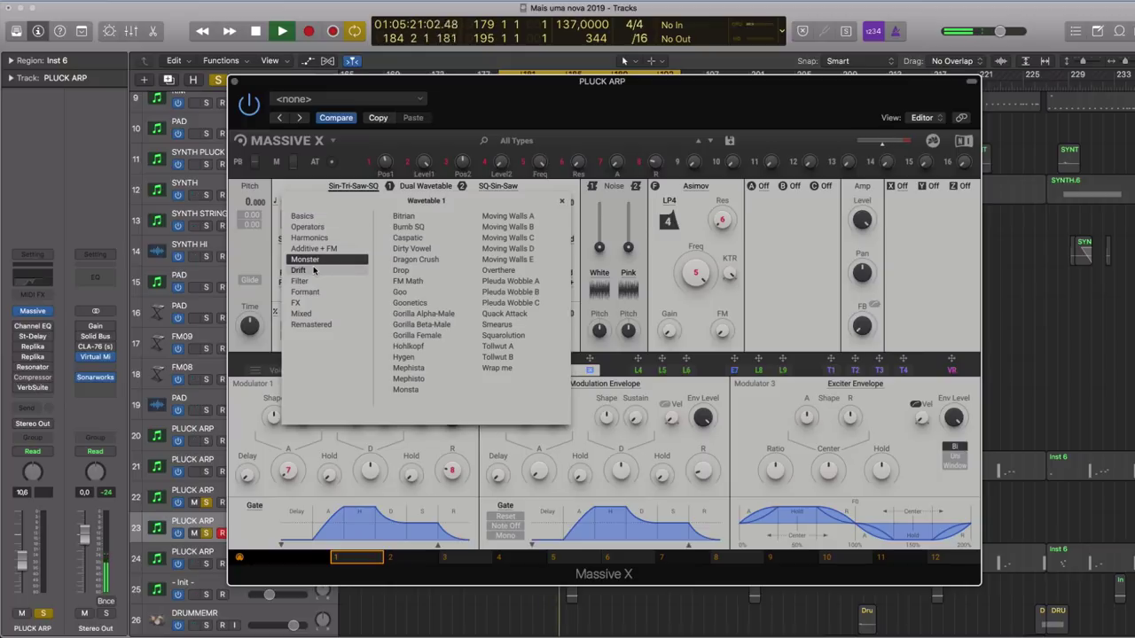
left_click(445, 292)
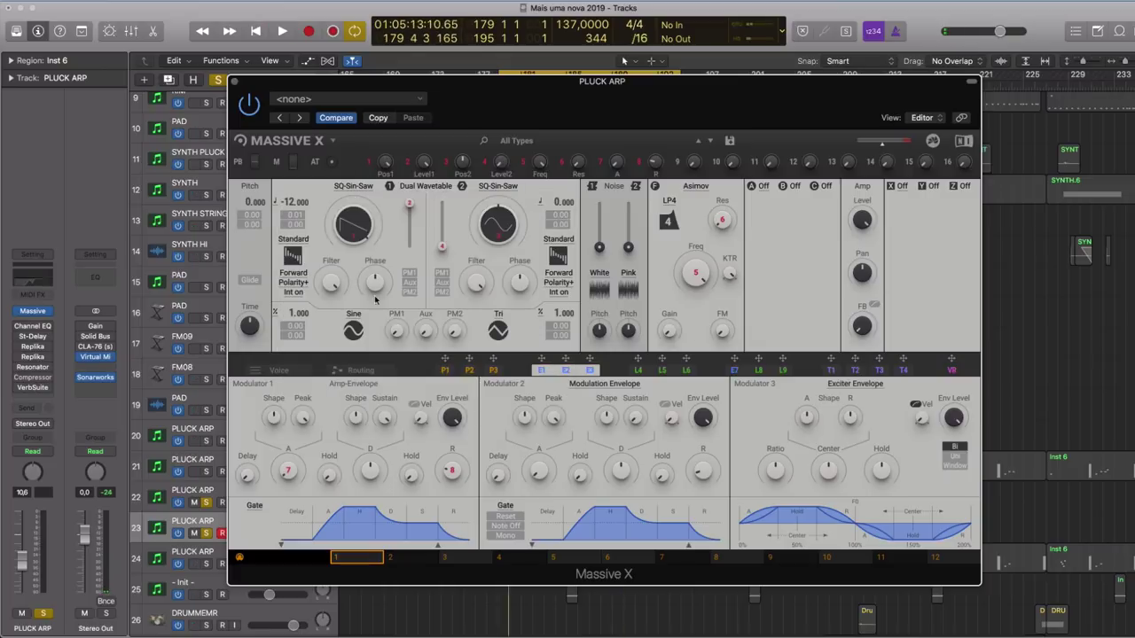
- Compare Wavetable 1's mode list with the OSC1 Spectrum mode list in the original Massive, keeping Wavetable 1 on Standard
left_click(300, 245)
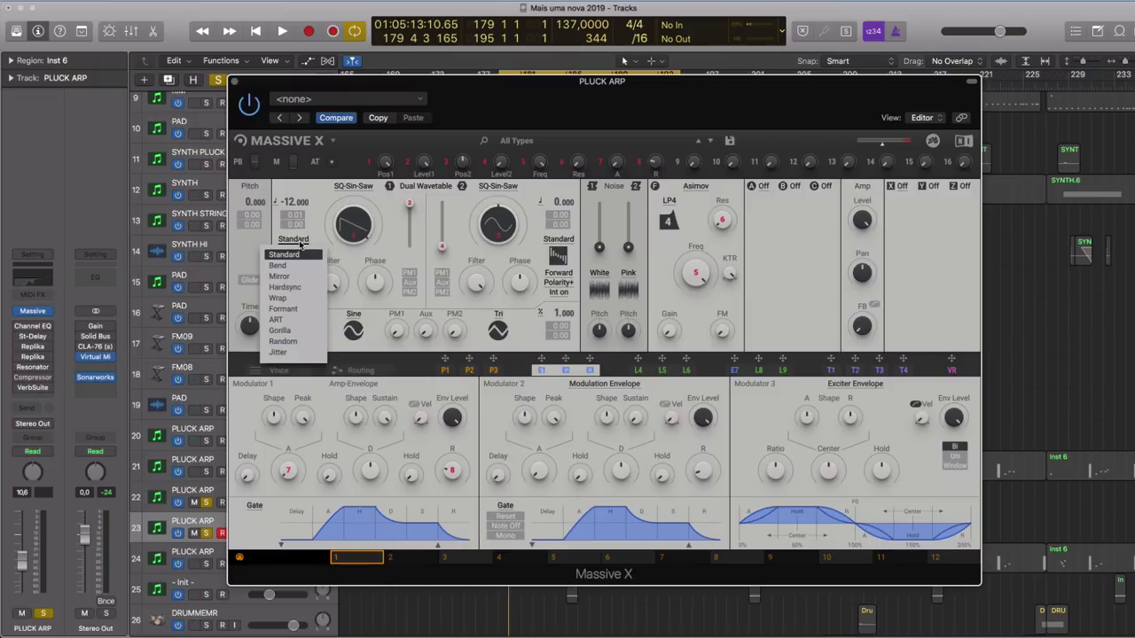
left_click(299, 246)
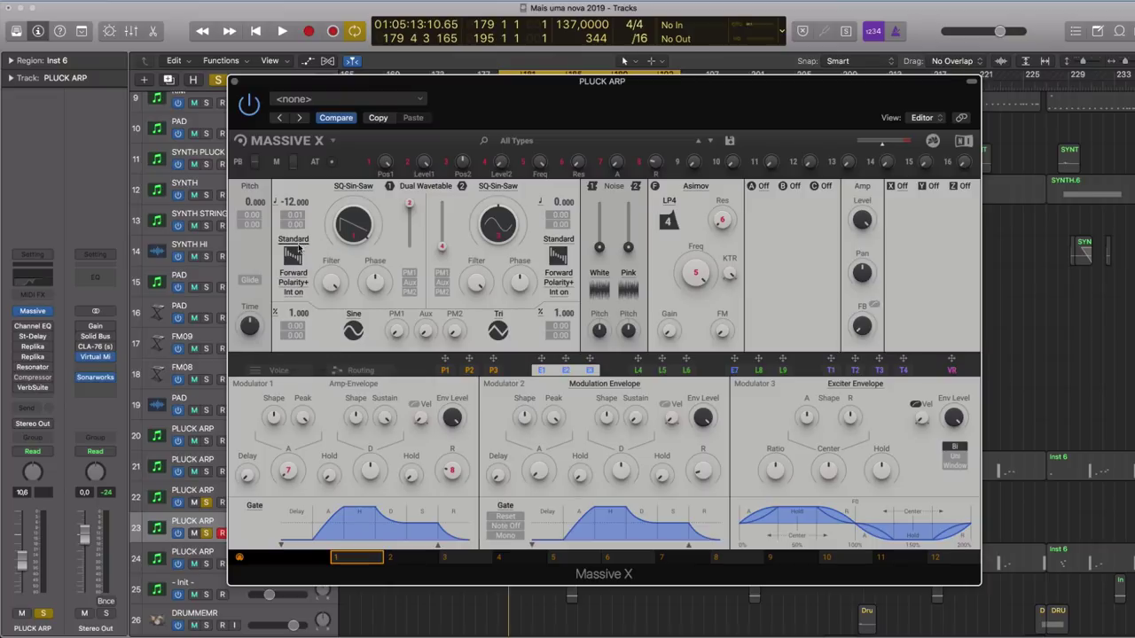
left_click(42, 312)
left_click(149, 131)
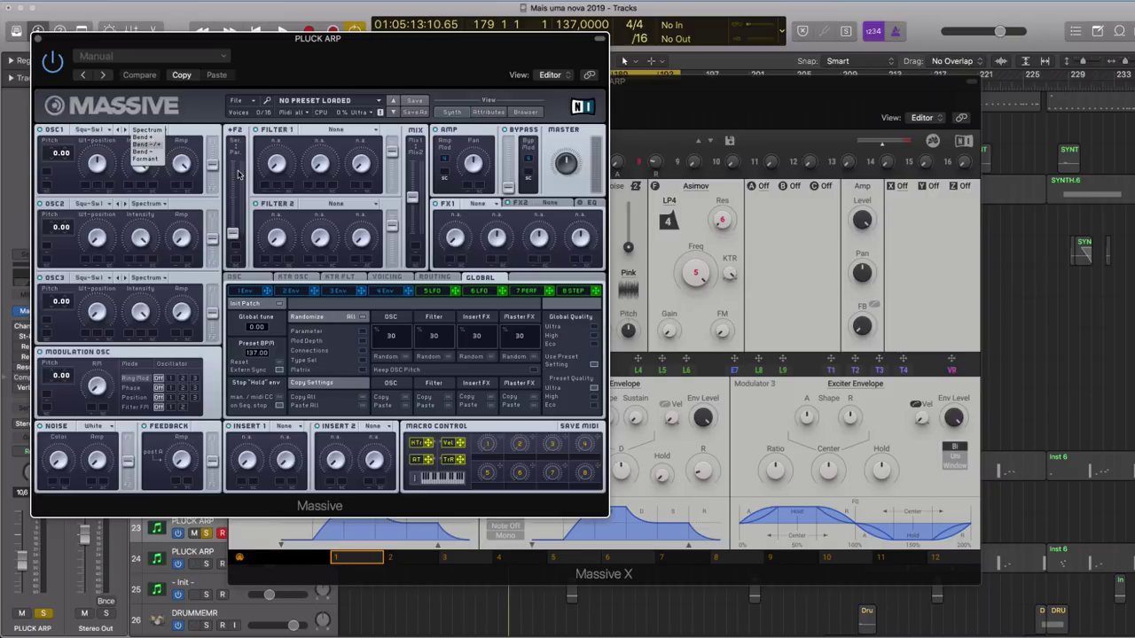
left_click(39, 40)
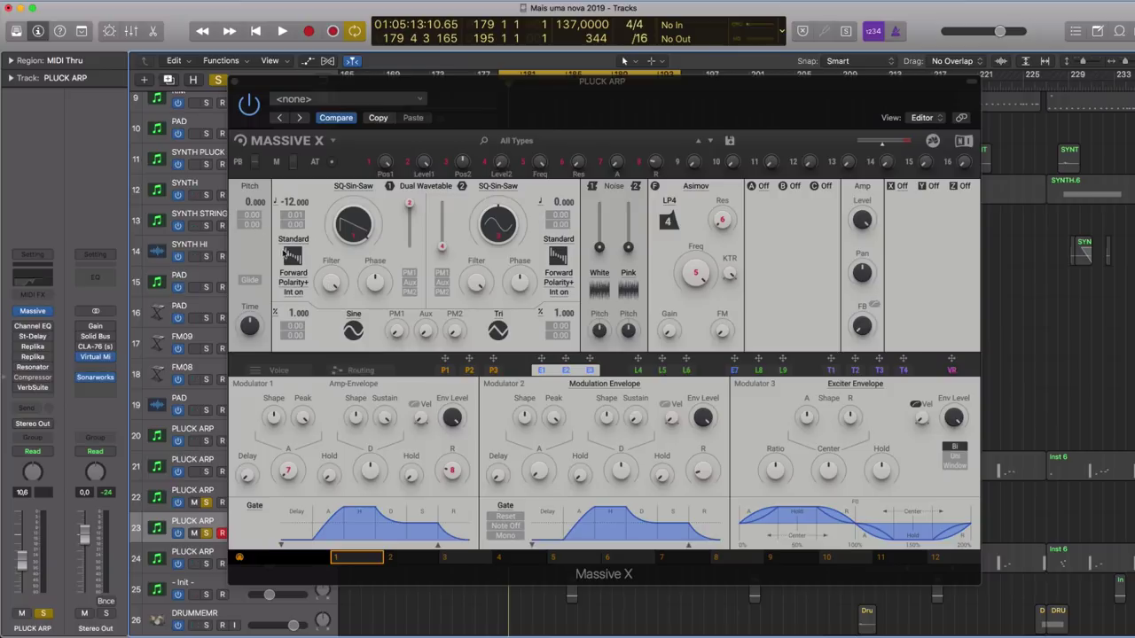
left_click(291, 243)
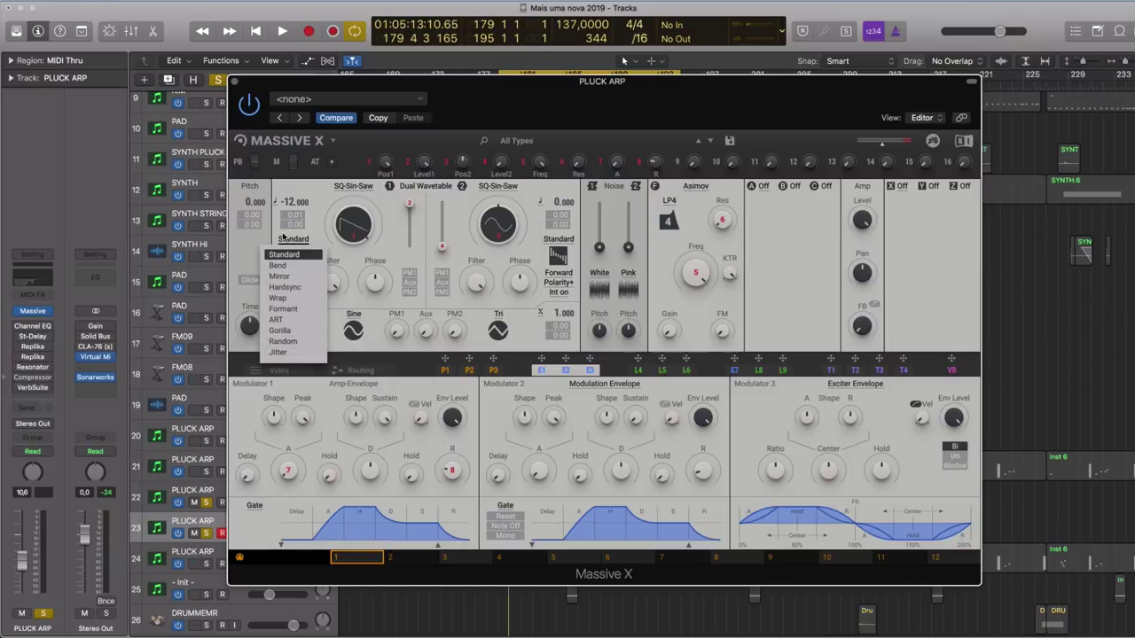
left_click(296, 256)
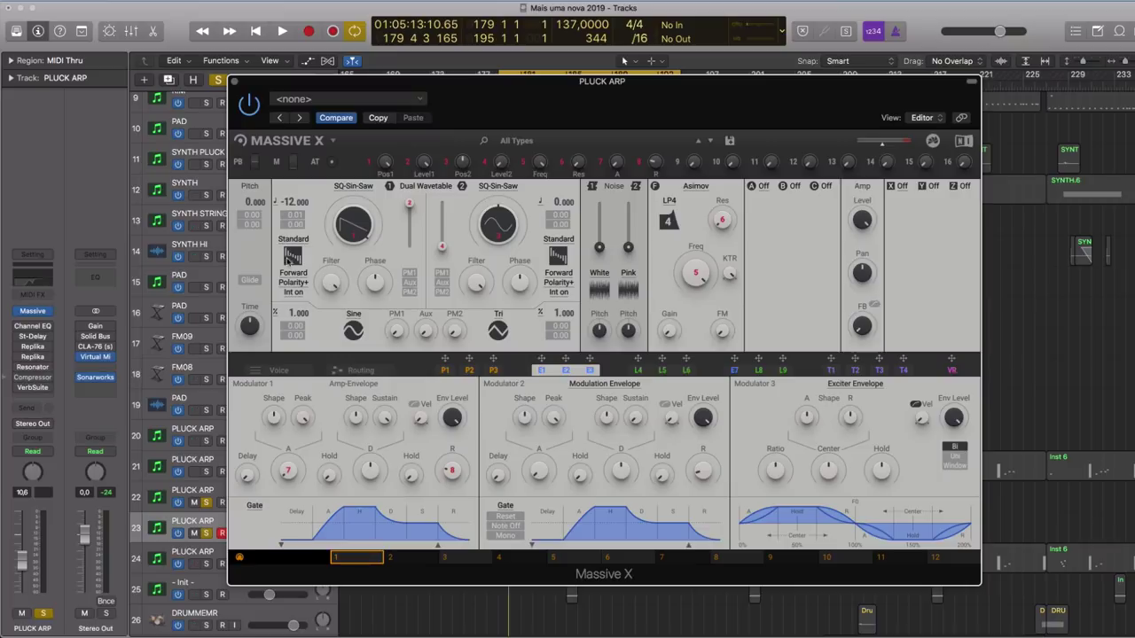
- Try the Filter and Phase knobs of Wavetable 1 and audition the change in the loop
left_click_drag(333, 284, 333, 326)
left_click_drag(375, 294, 375, 293)
key("space")
key("space")
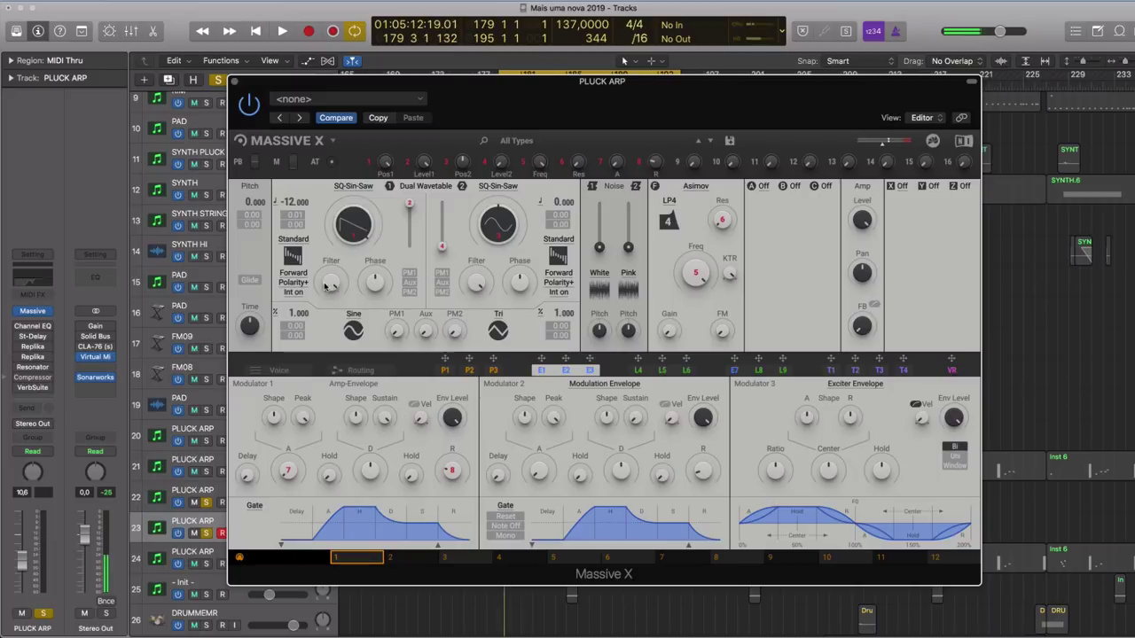
- Switch Wavetable 1 from Standard to Bend mode and audition it in the loop
left_click(294, 240)
left_click(278, 265)
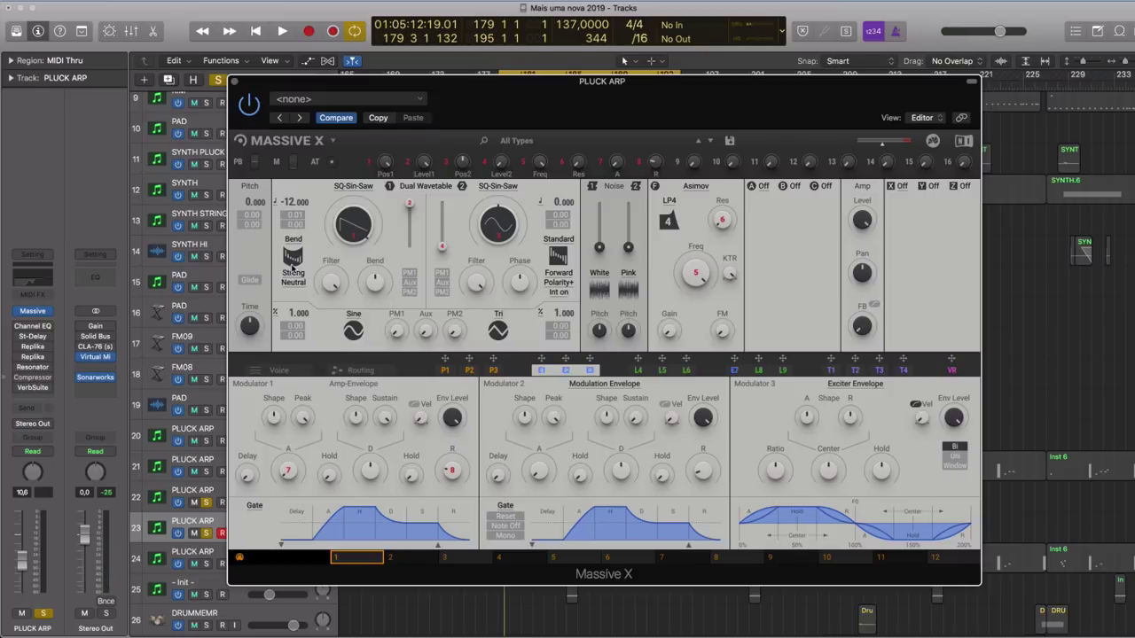
key("space")
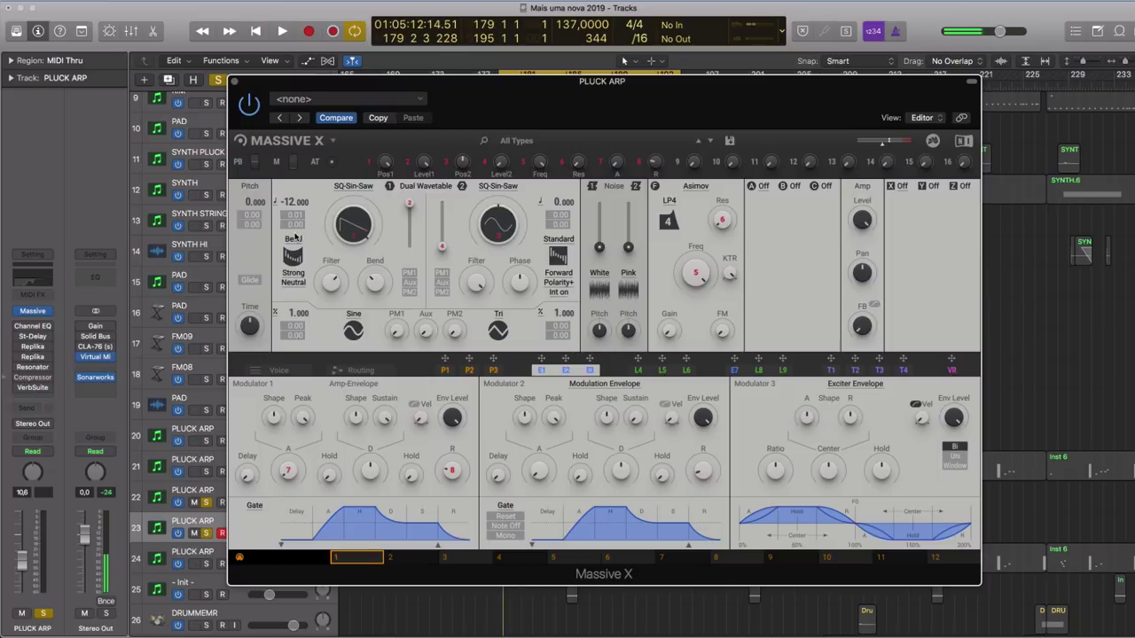
- Try Gorilla mode on Wavetable 1, turning its Over and Bend knobs while auditioning the loop
left_click(292, 240)
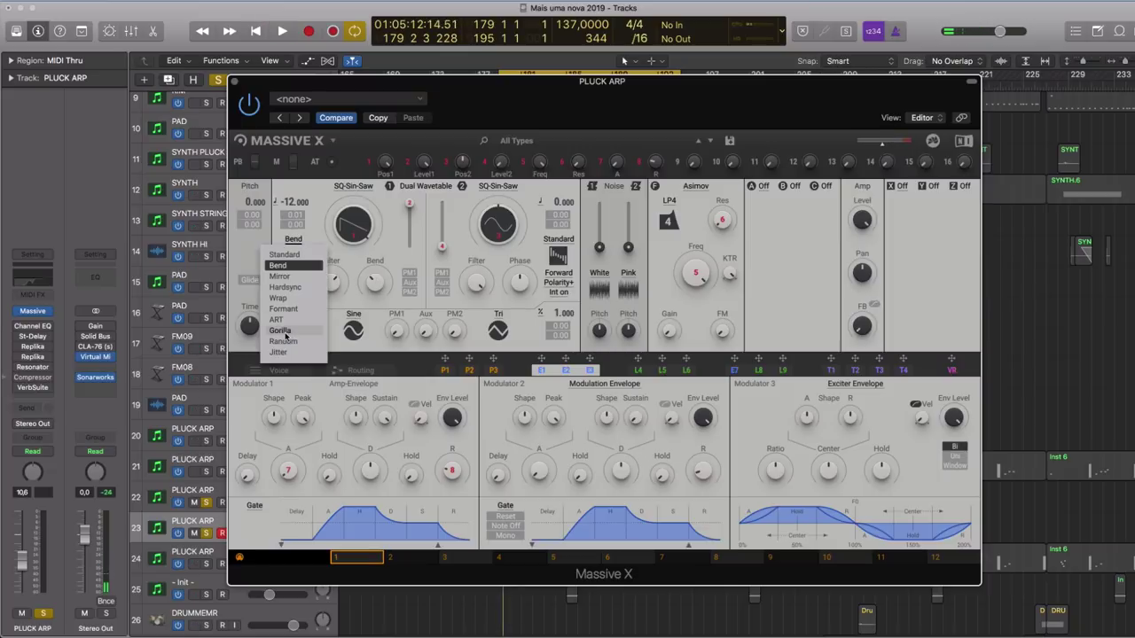
left_click(280, 331)
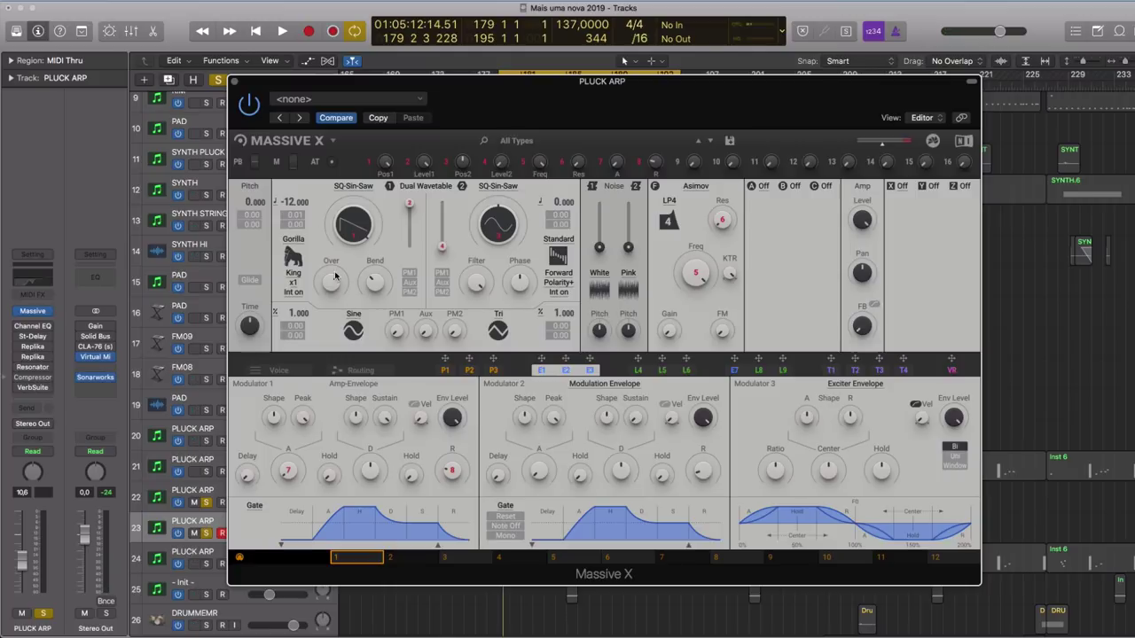
key("space")
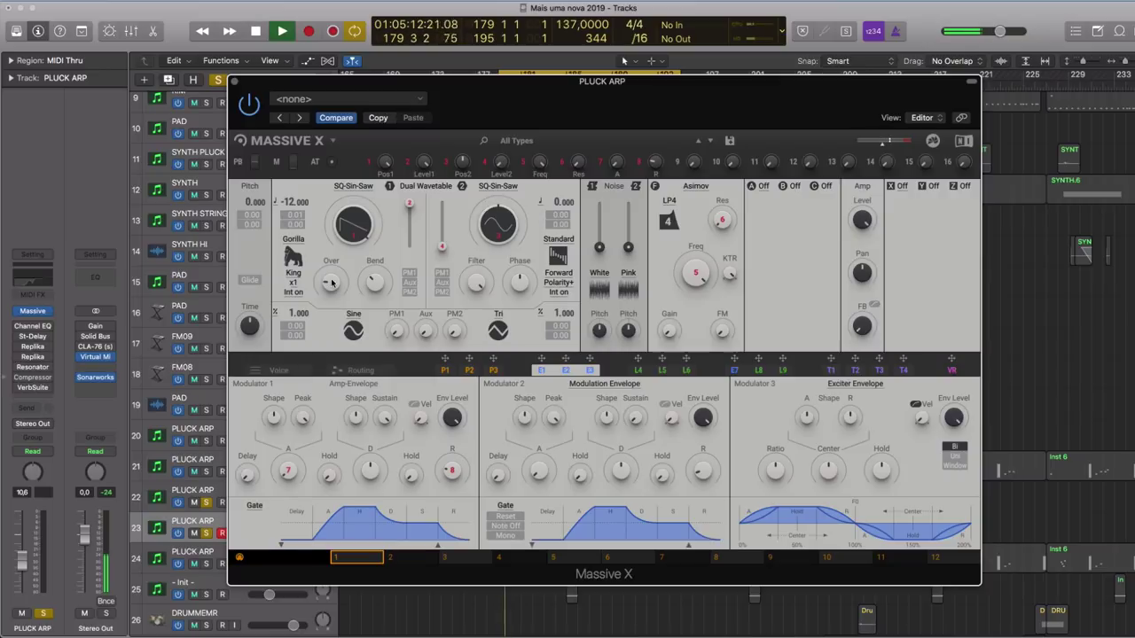
key("space")
key("space")
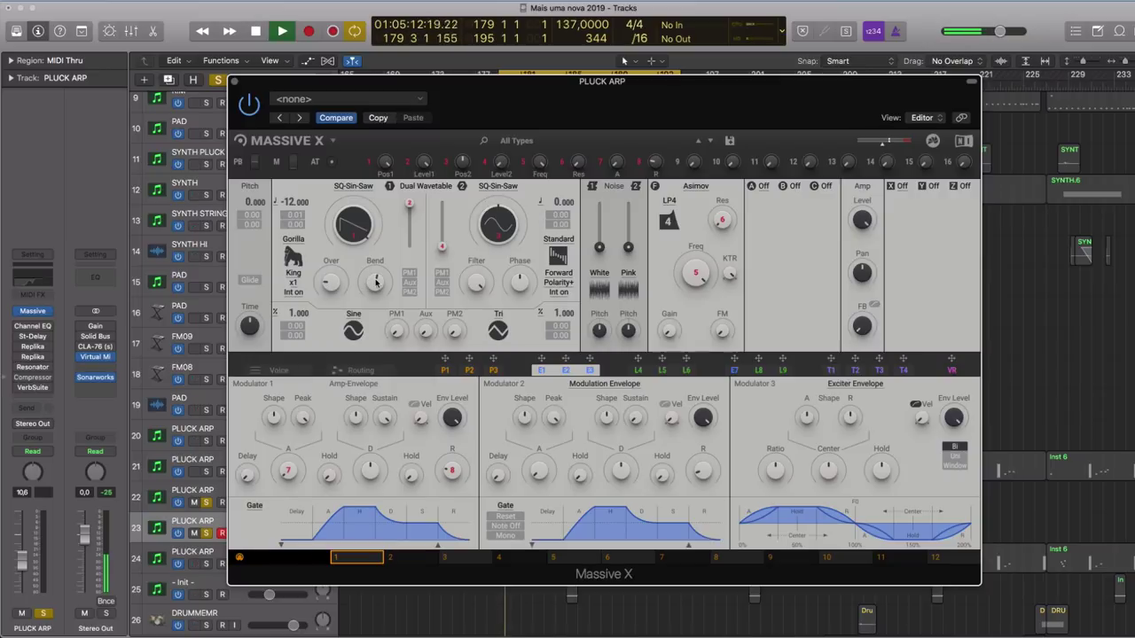
key("space")
key("space")
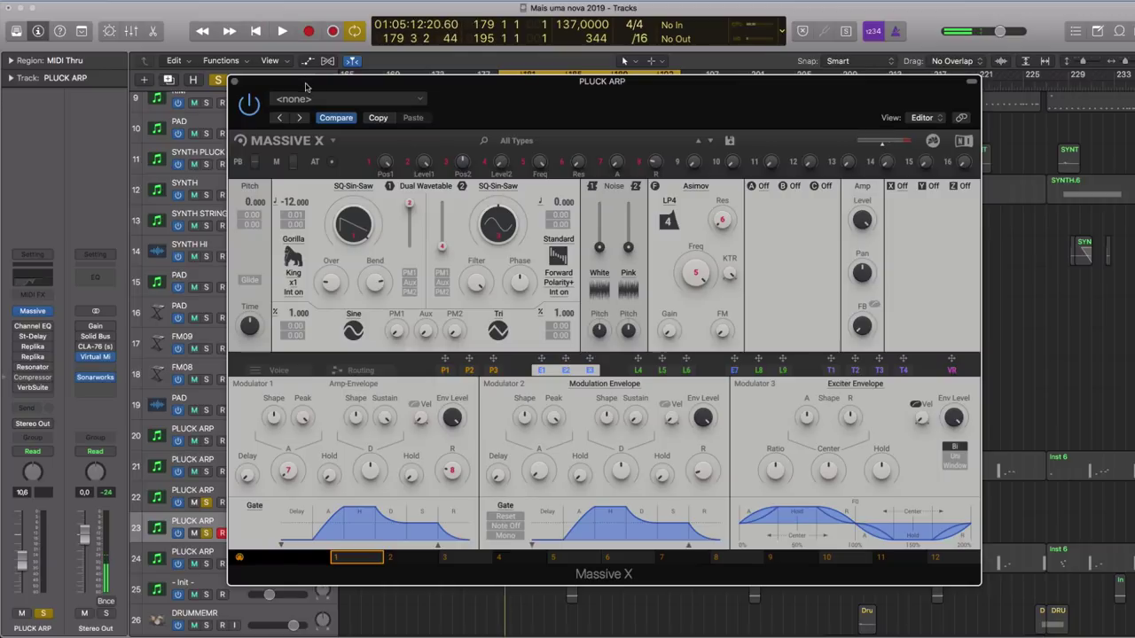
- Move the Massive X window aside, examine the oscillator section of the original Massive for comparison, and close it
left_click_drag(307, 87, 293, 42)
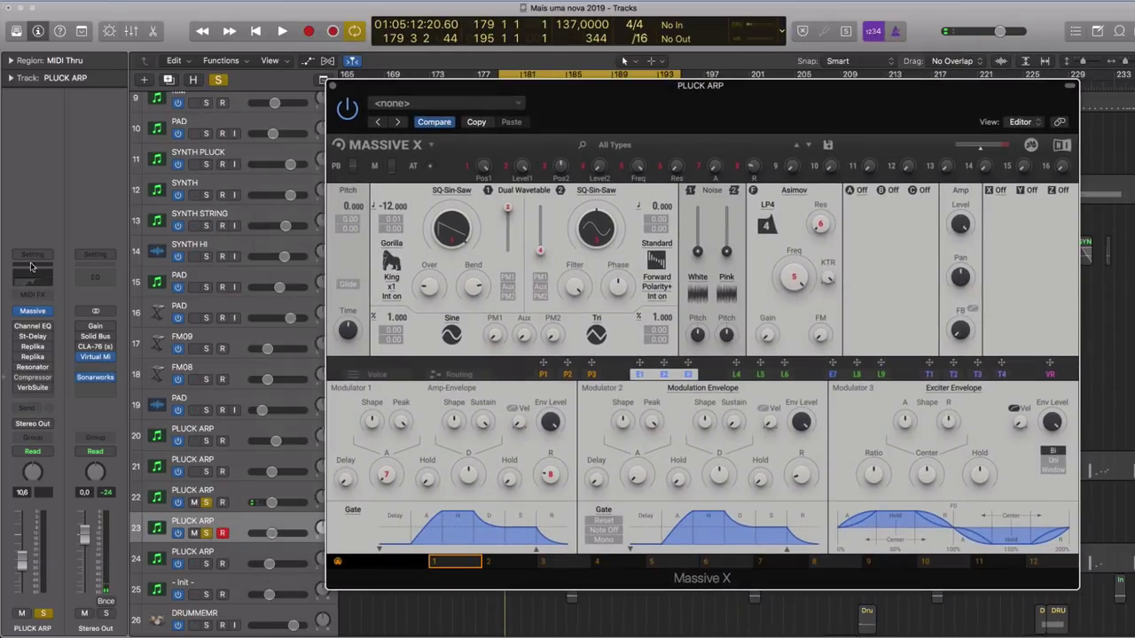
left_click(34, 313)
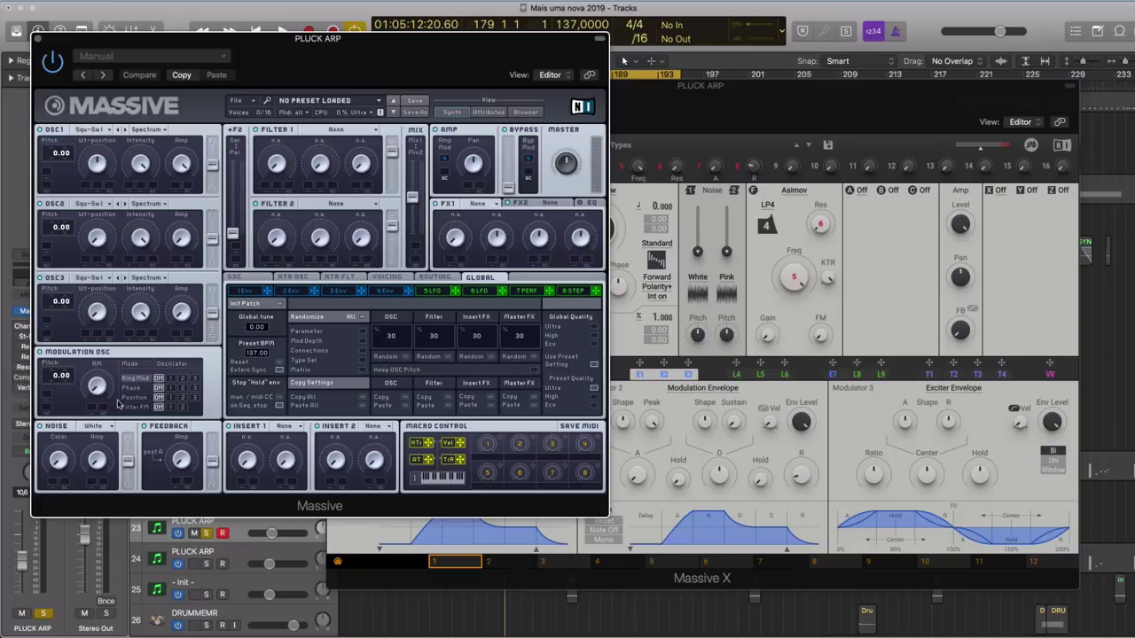
left_click(38, 40)
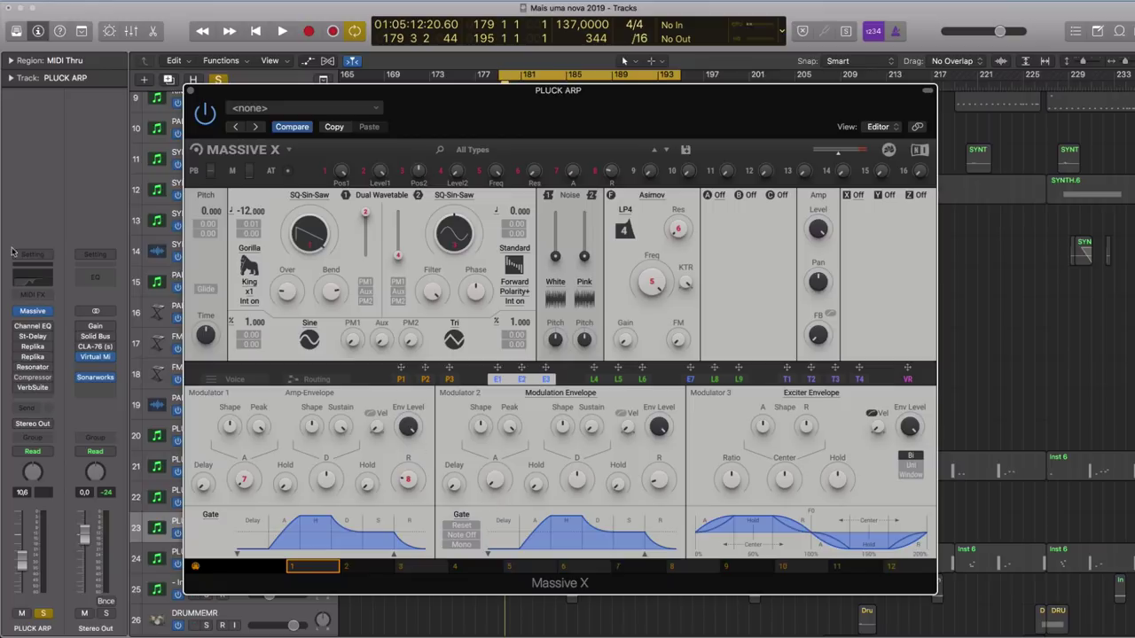
- Try Mirror mode on Wavetable 1 and audition its Bend and Ratio settings in the loop
left_click(249, 248)
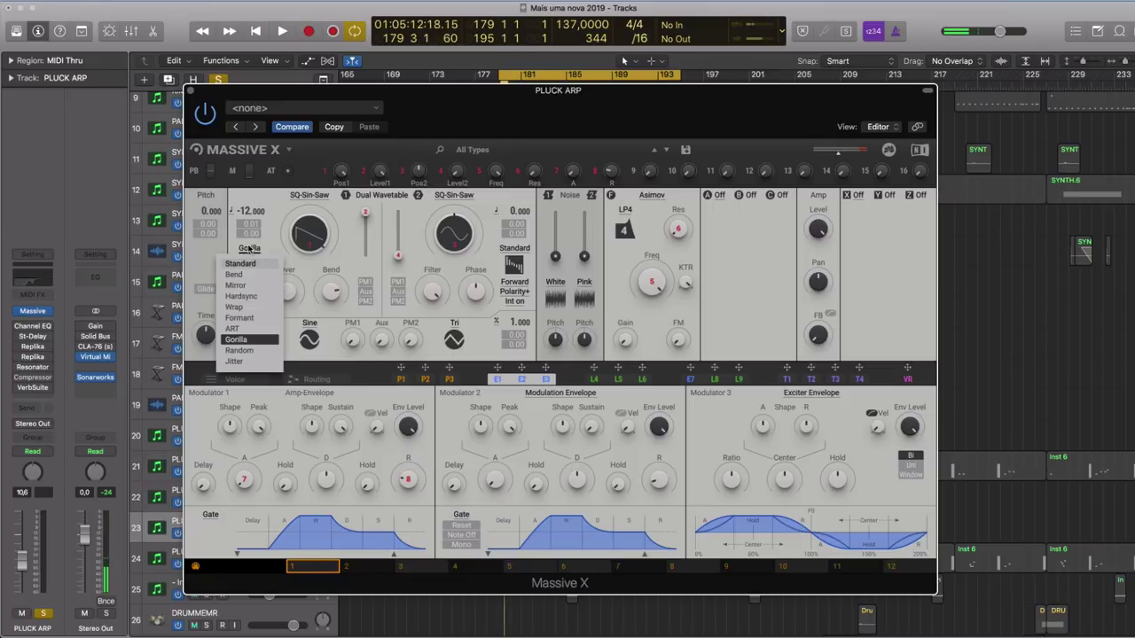
left_click(249, 249)
left_click(249, 249)
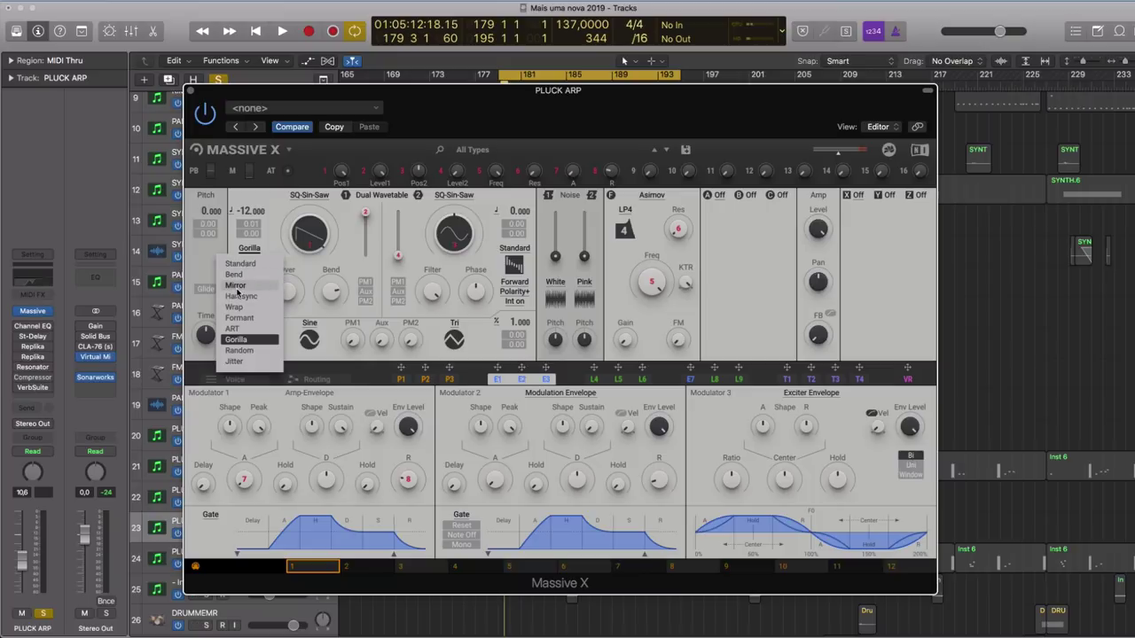
left_click(236, 286)
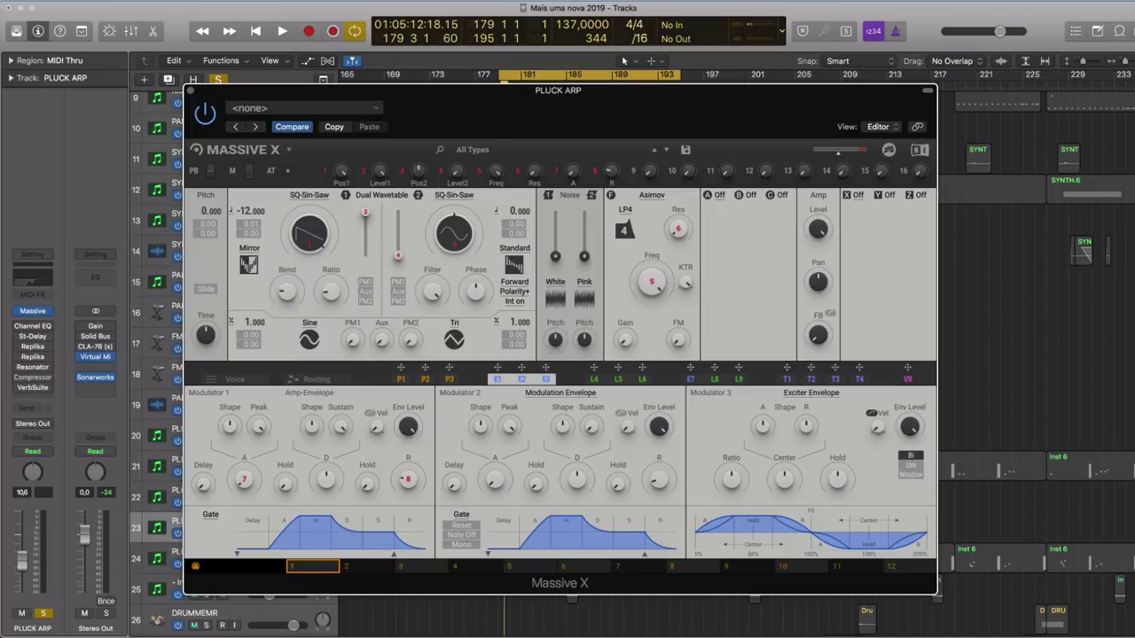
key("space")
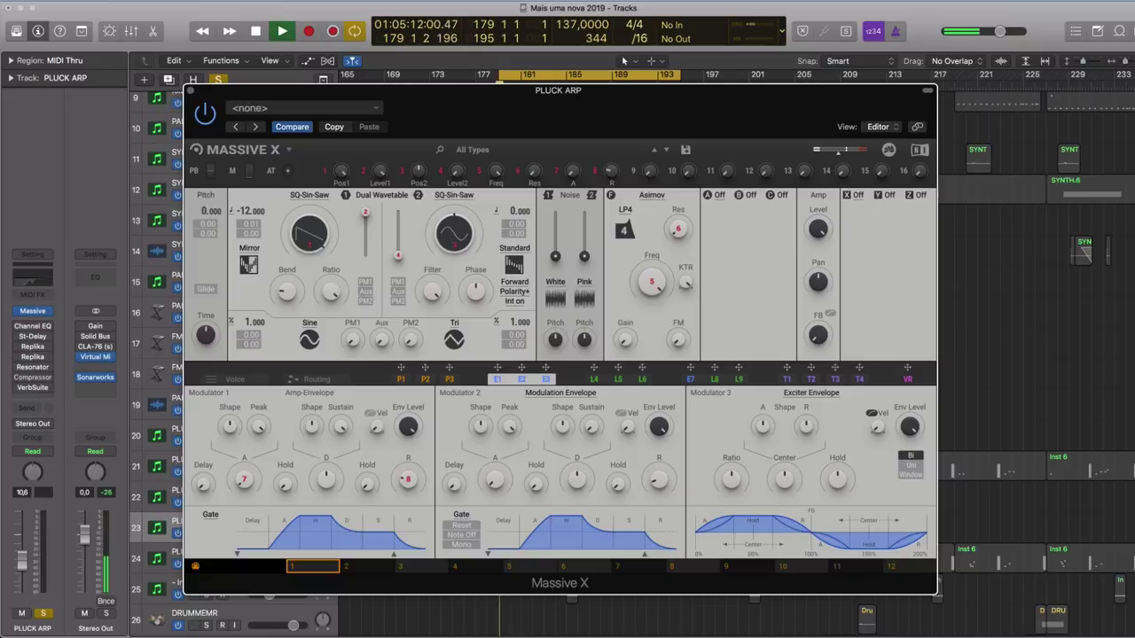
key("space")
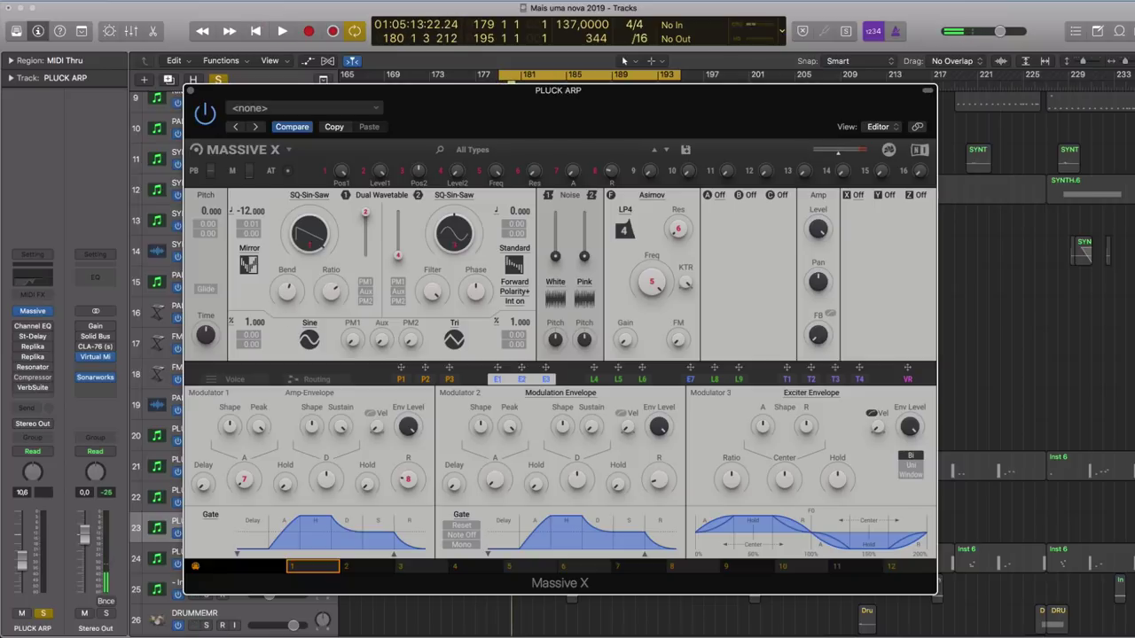
key("space")
- Set Wavetable 1 to Gorilla mode with the Kang variant and the x4 multiplier
left_click(244, 262)
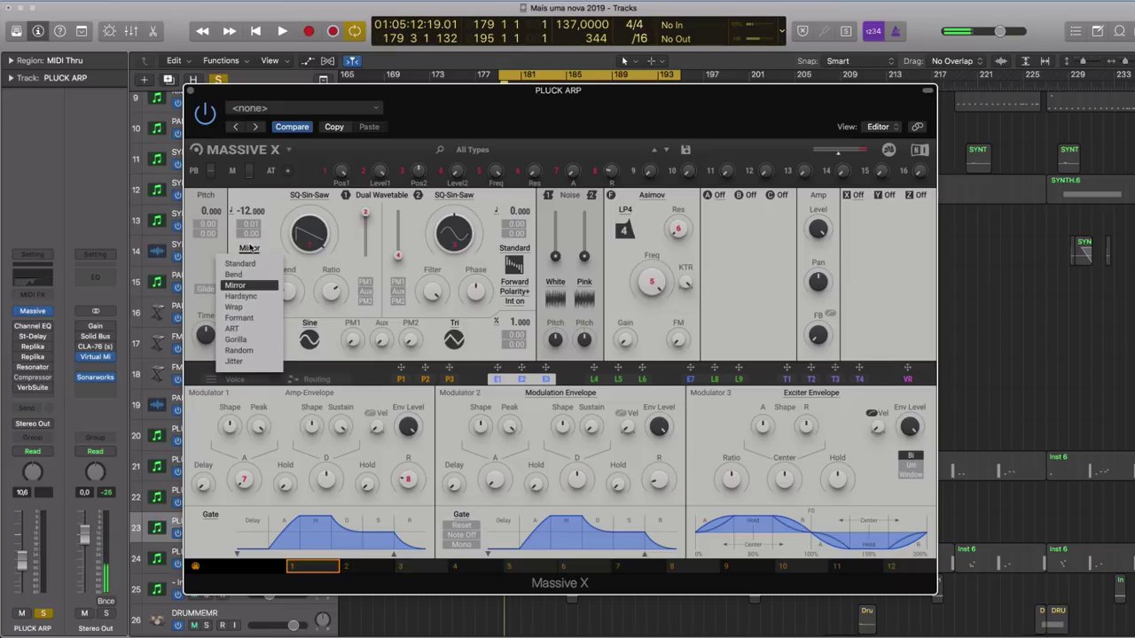
left_click(257, 342)
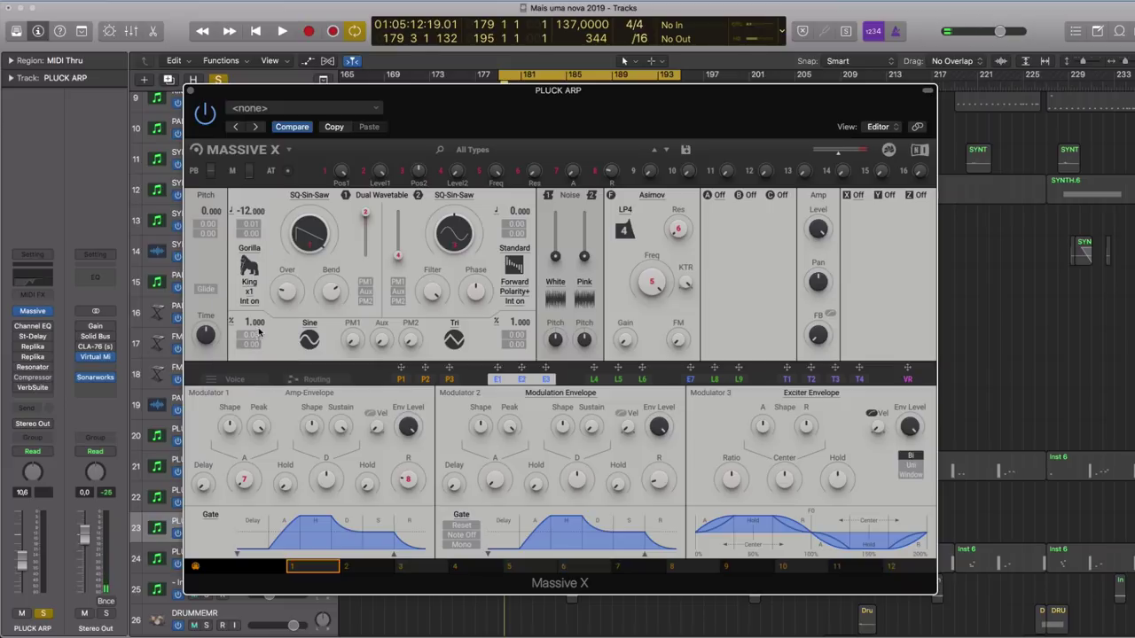
left_click(249, 284)
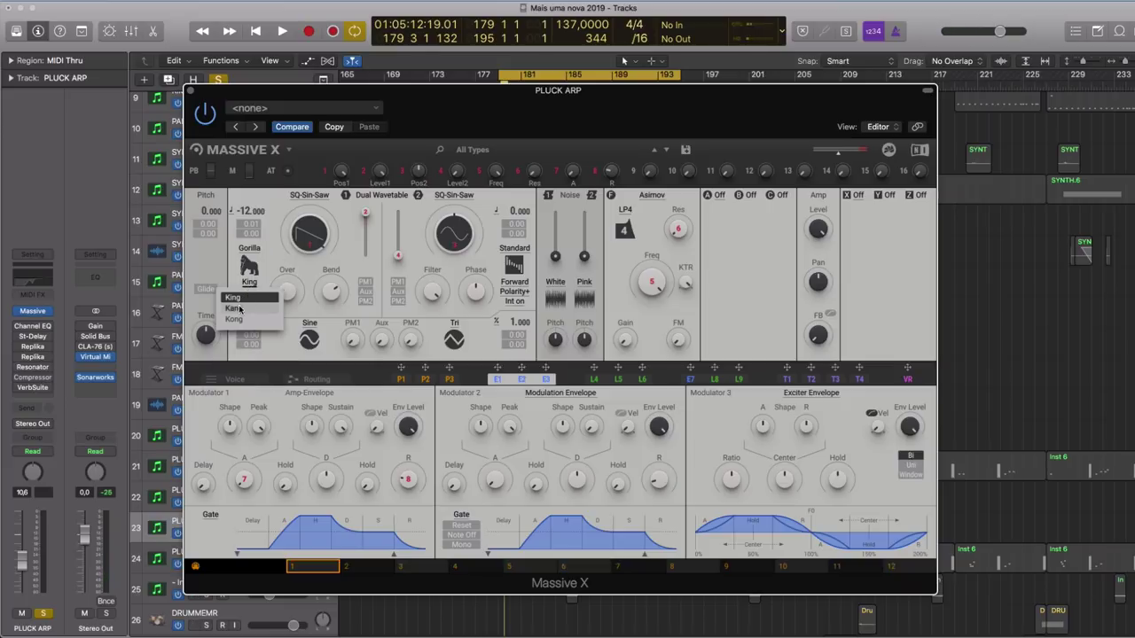
left_click(235, 308)
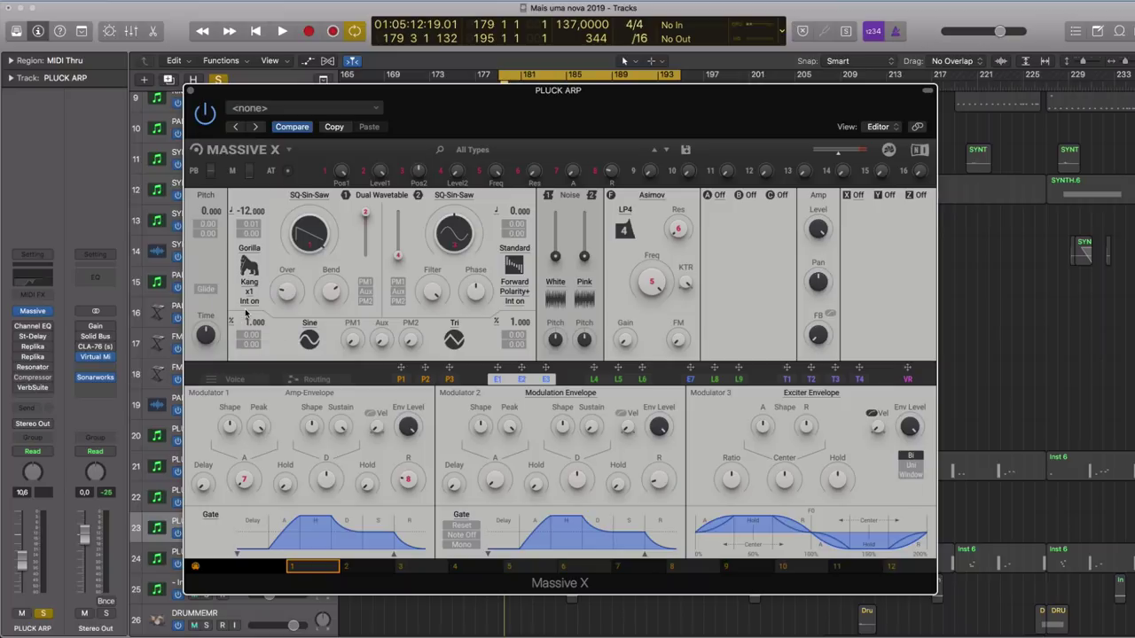
left_click(249, 293)
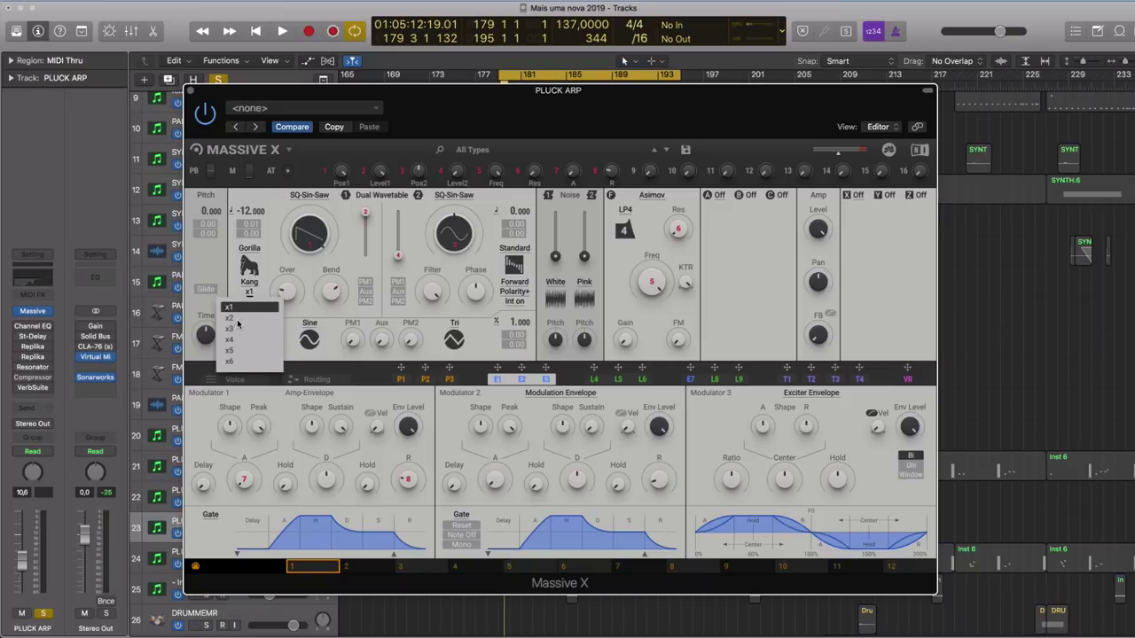
left_click(237, 342)
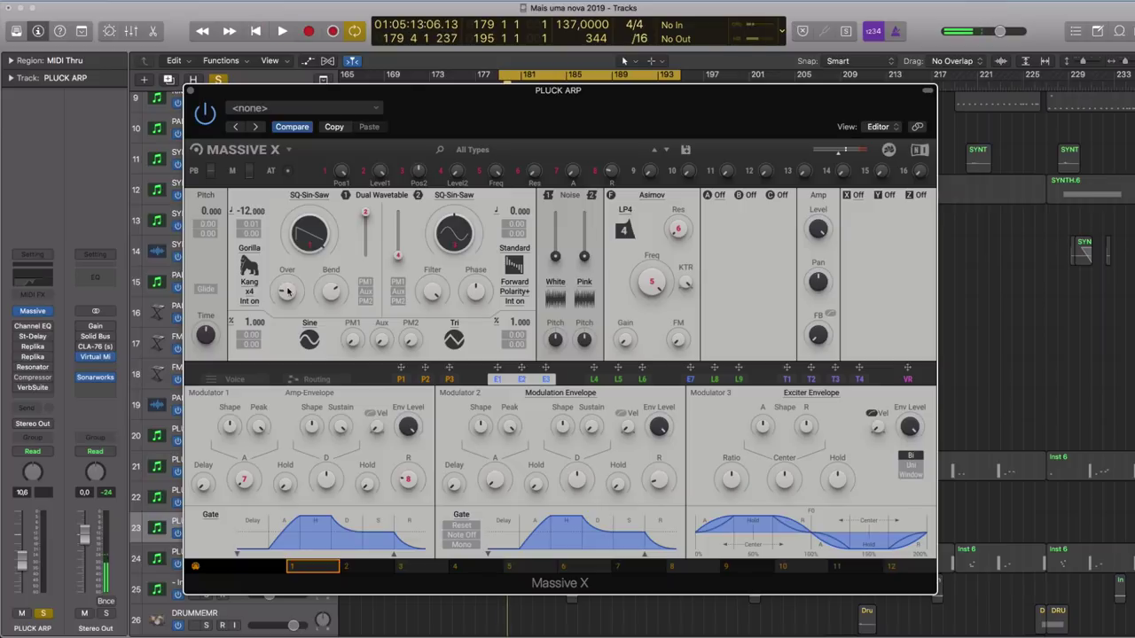
- Adjust Wavetable 1's Over and Bend knobs while auditioning the Gorilla Kang sound in the loop
key("space")
key("space")
mouse_move(331, 288)
left_mouse_down()
mouse_move(332, 320)
mouse_move(331, 270)
left_mouse_up()
key("space")
key("space")
key("space")
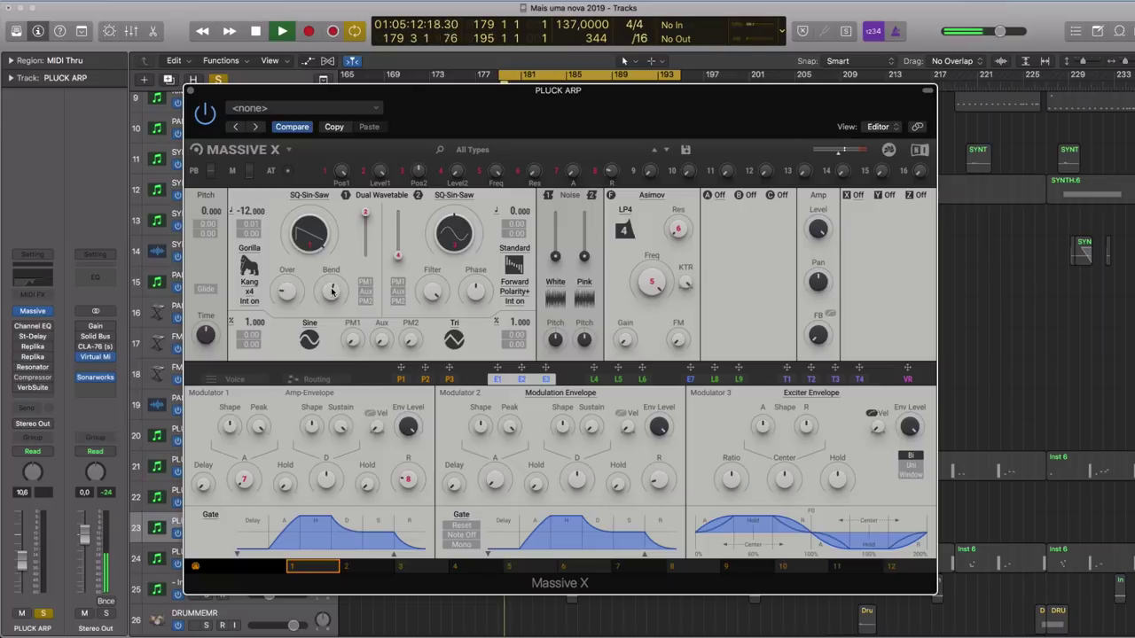
key("space")
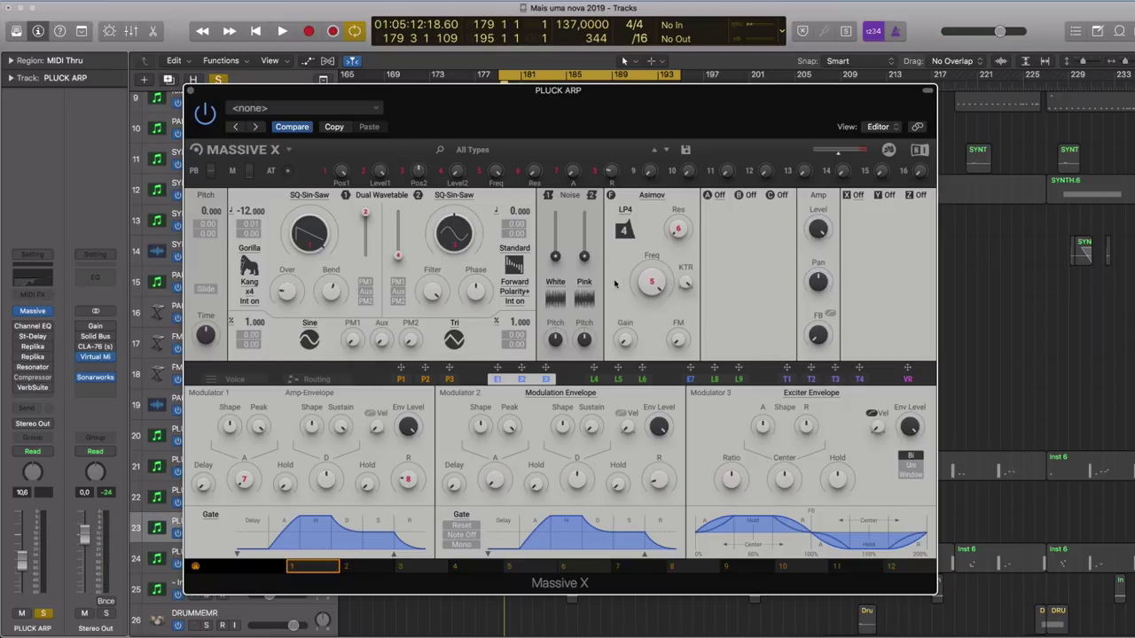
- Raise the White noise level of Noise 1 to maximum and audition it in the loop
left_click_drag(554, 256, 555, 213)
key("space")
key("space")
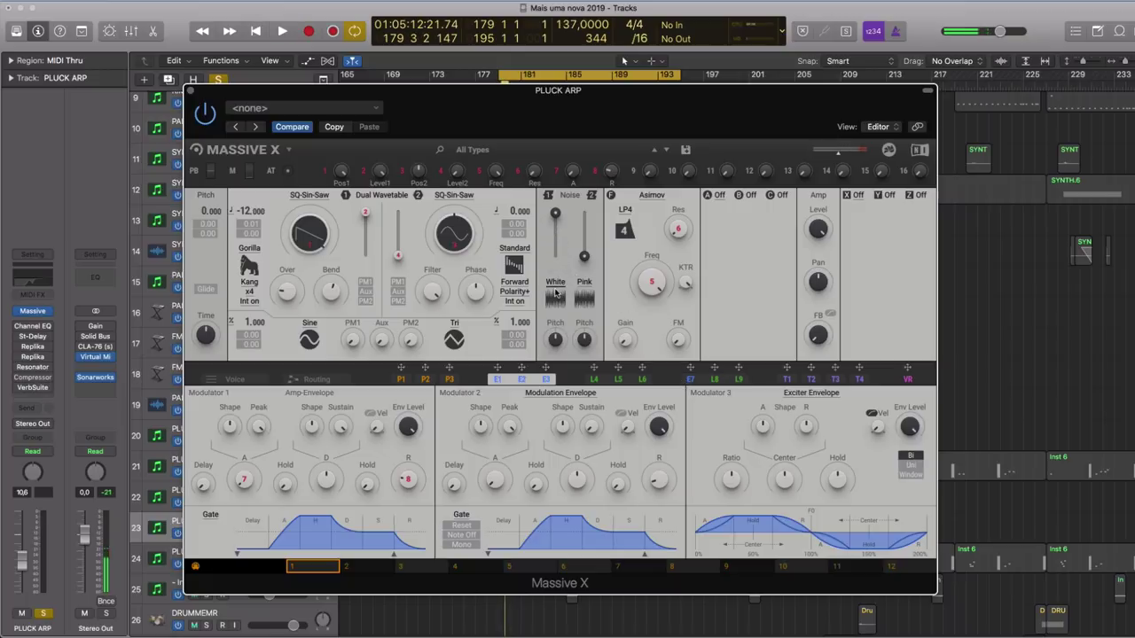
- Change Noisetable 1 to Gas and pull Wavetable 1's level all the way down
left_click(555, 291)
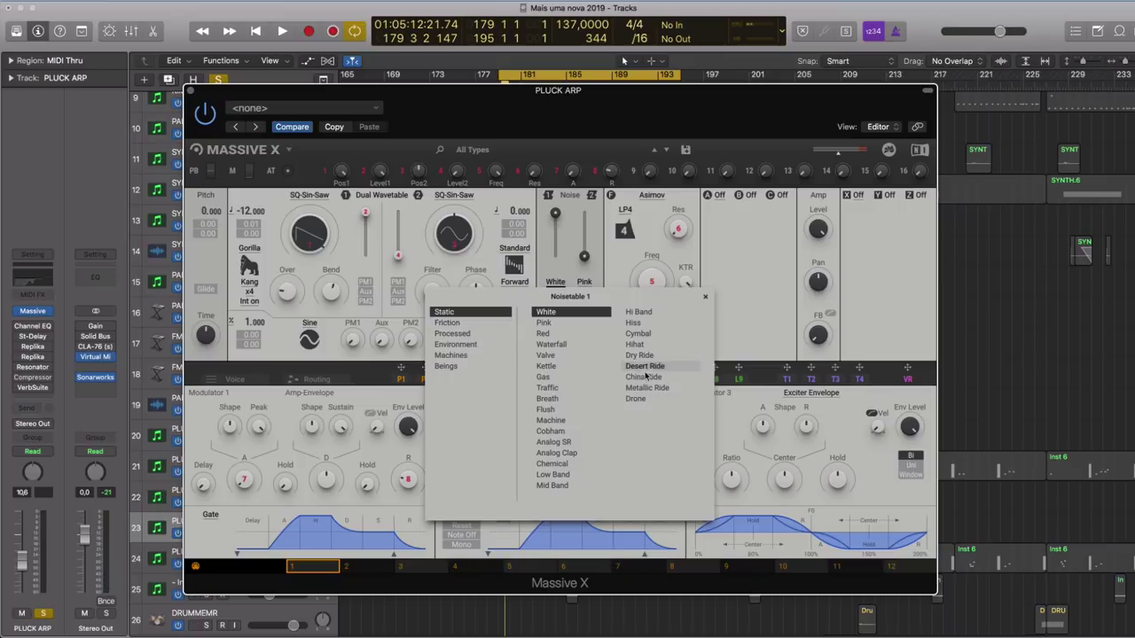
left_click(564, 381)
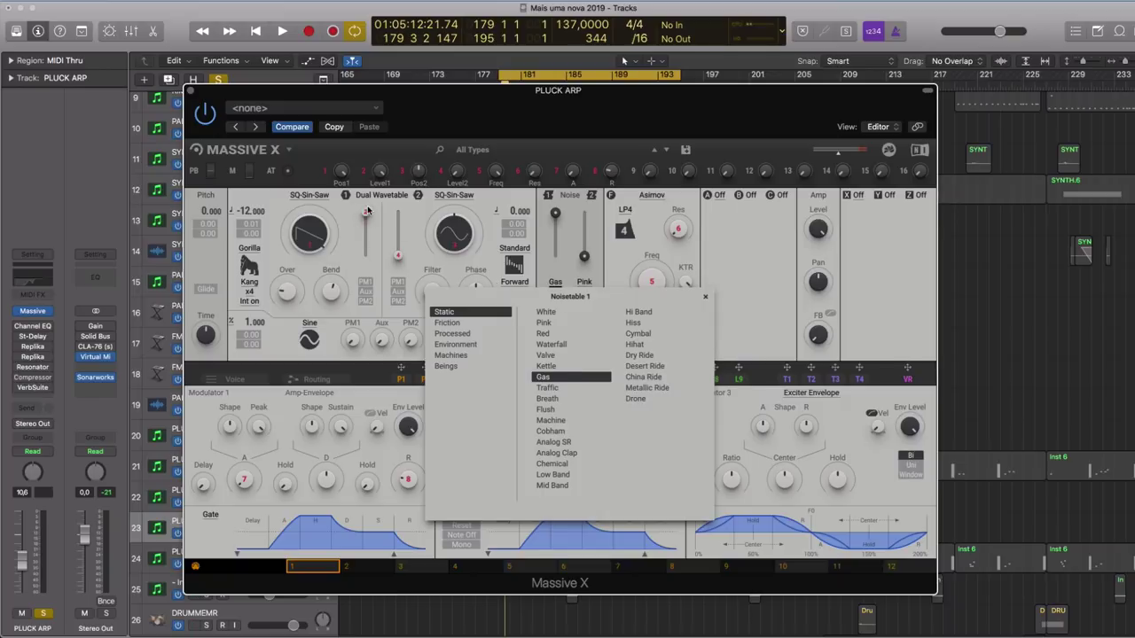
left_click_drag(366, 210, 365, 257)
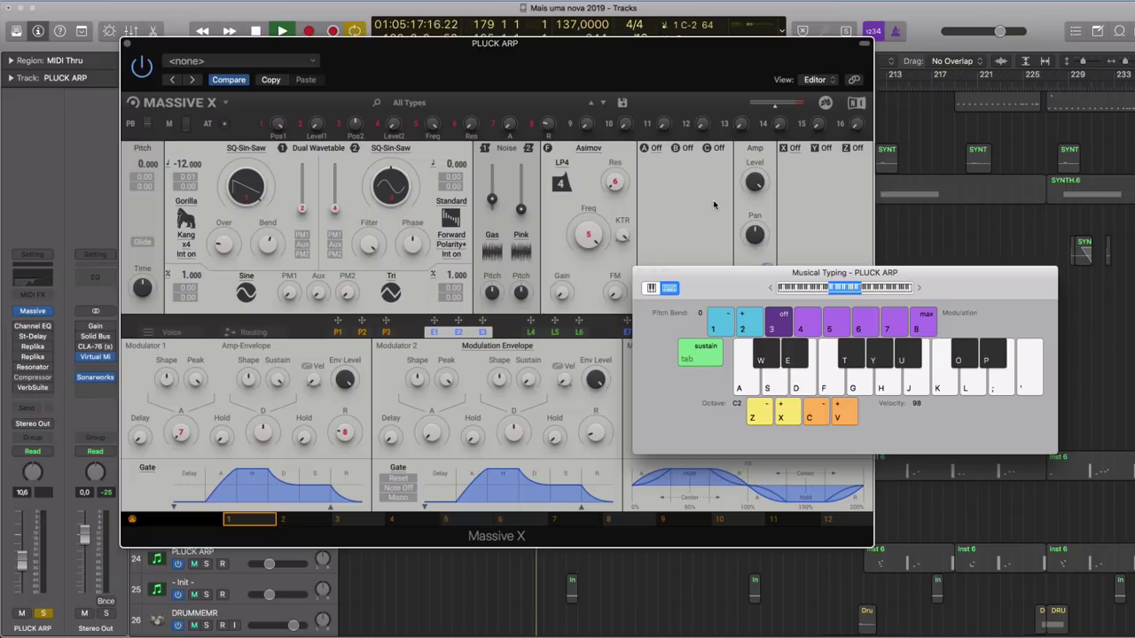
- Play test notes with Musical Typing while the loop runs
key("w")
key("w")
key("w")
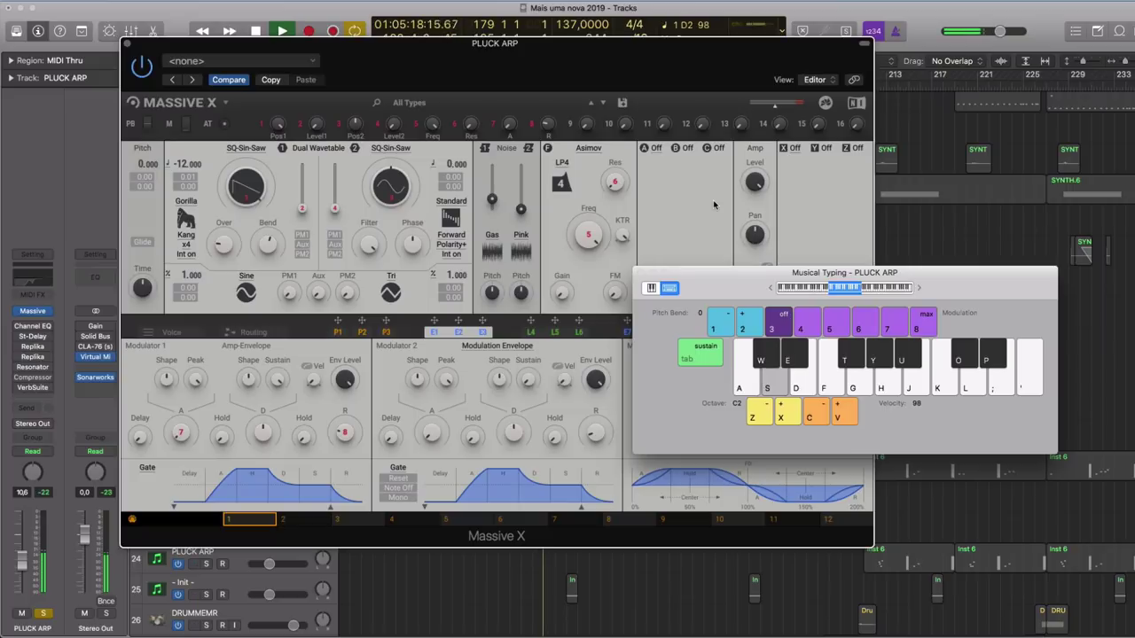
- Select PLUCK ARP track 22, which holds Massive X, stop playback and bring the synth window back into view
left_click_drag(420, 44, 920, 182)
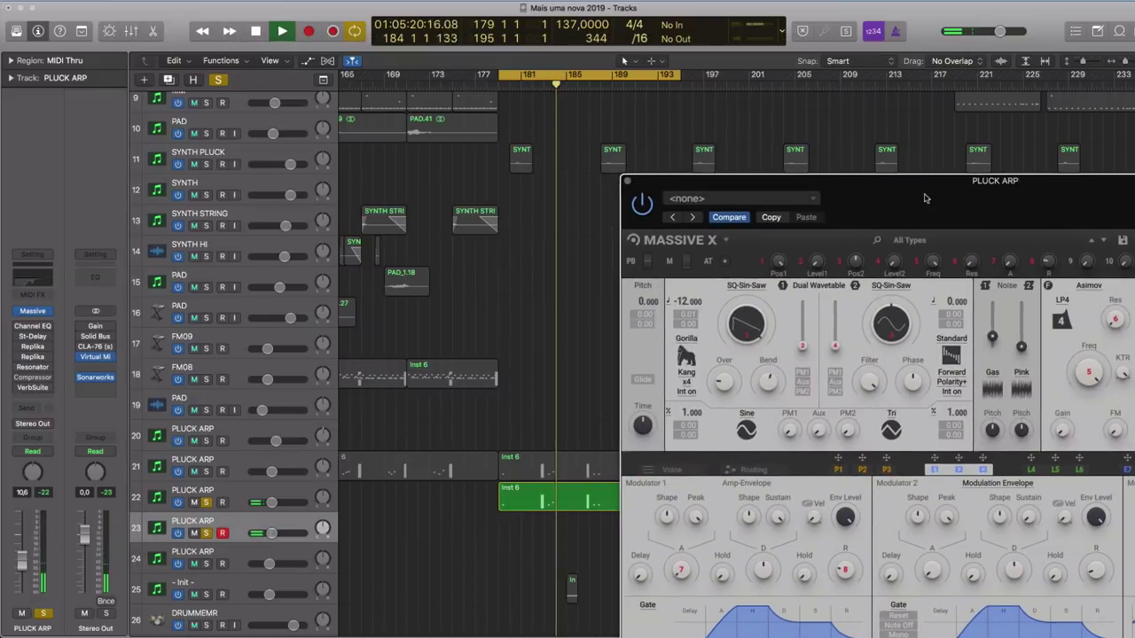
left_click(299, 492)
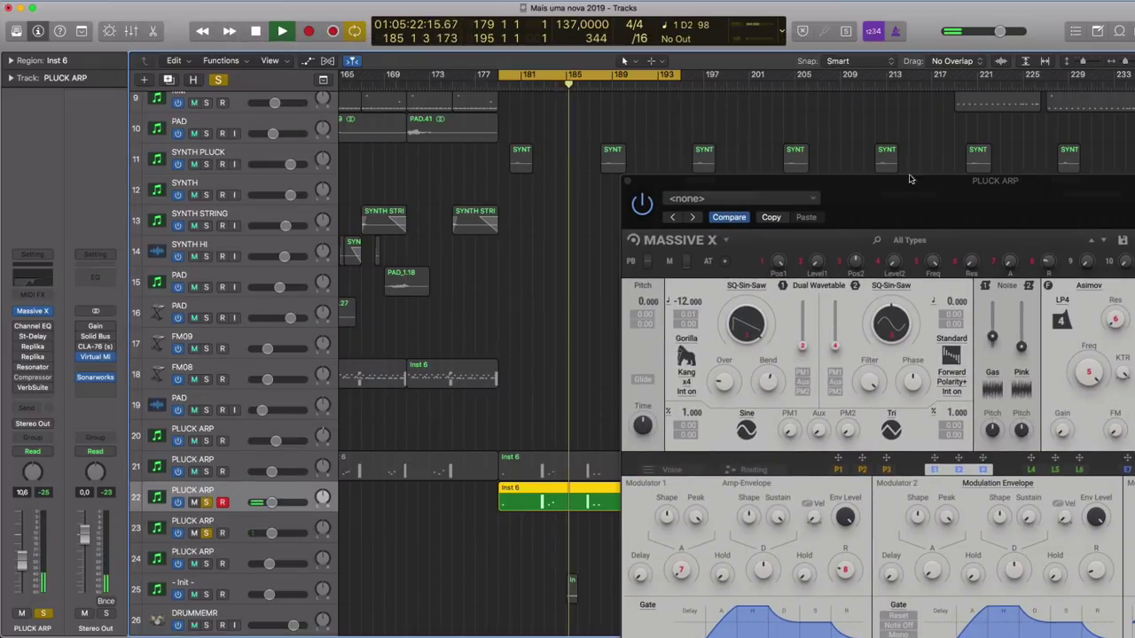
key("space")
left_click_drag(899, 184, 474, 84)
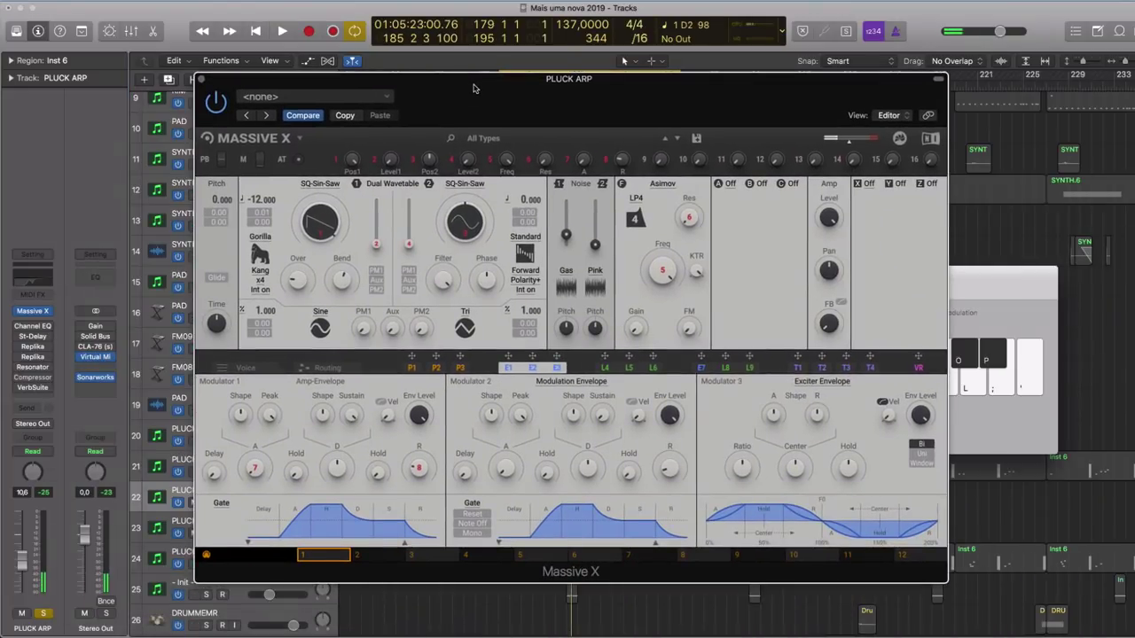
- Raise Noise 1's level to maximum and try the Static noises Traffic, Breath and Flush, ending on Chemical
left_click_drag(567, 234, 567, 202)
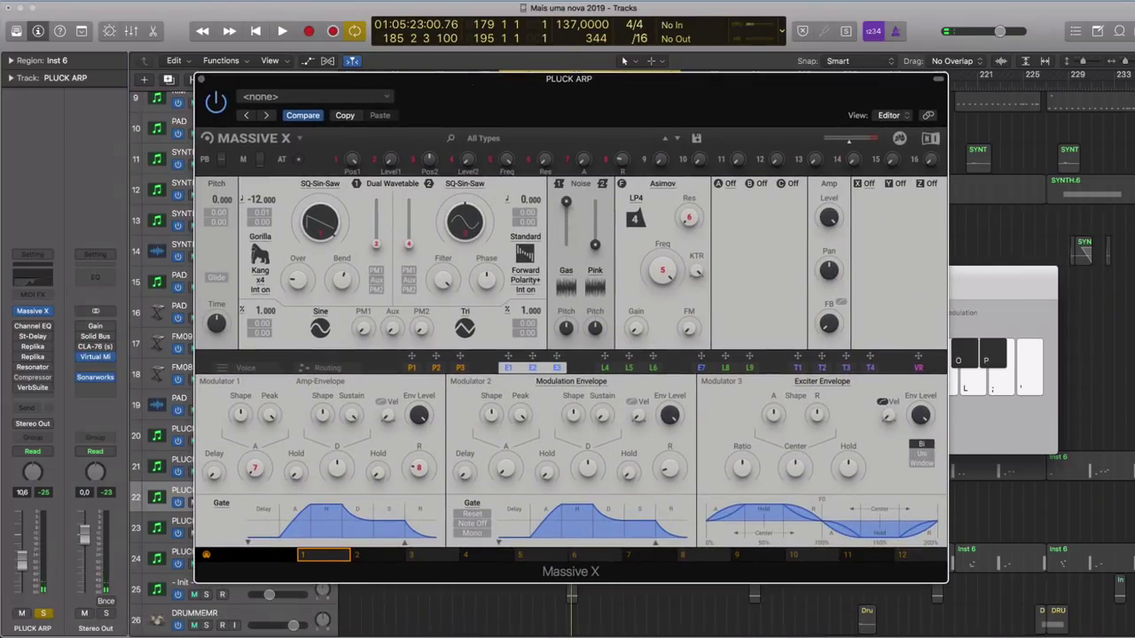
left_click(566, 273)
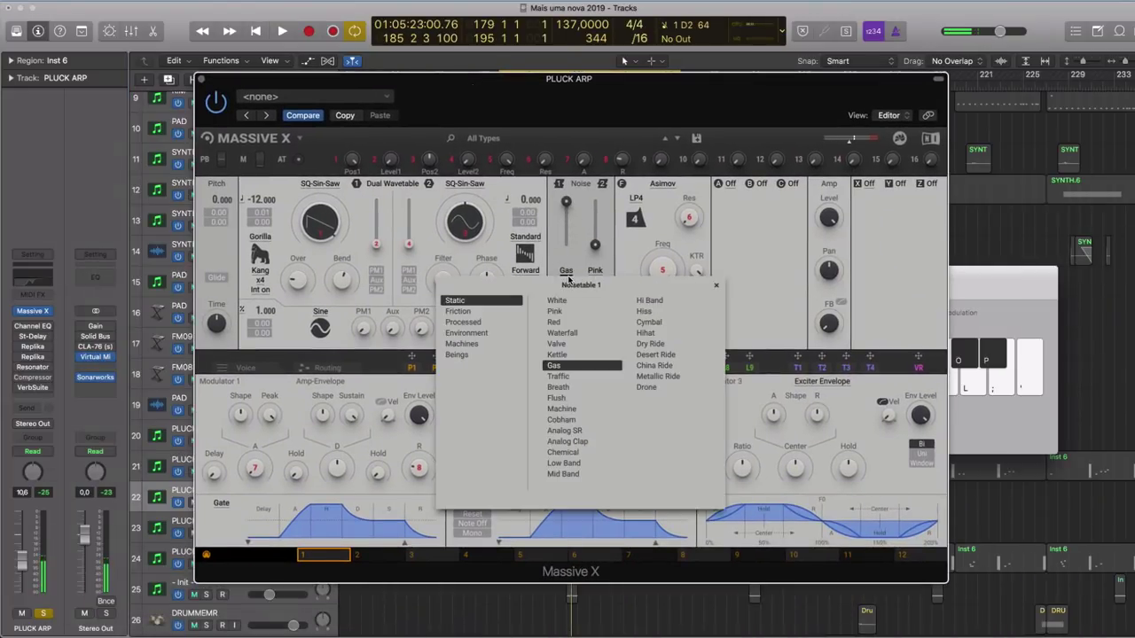
left_click(562, 376)
left_click(566, 387)
left_click(567, 397)
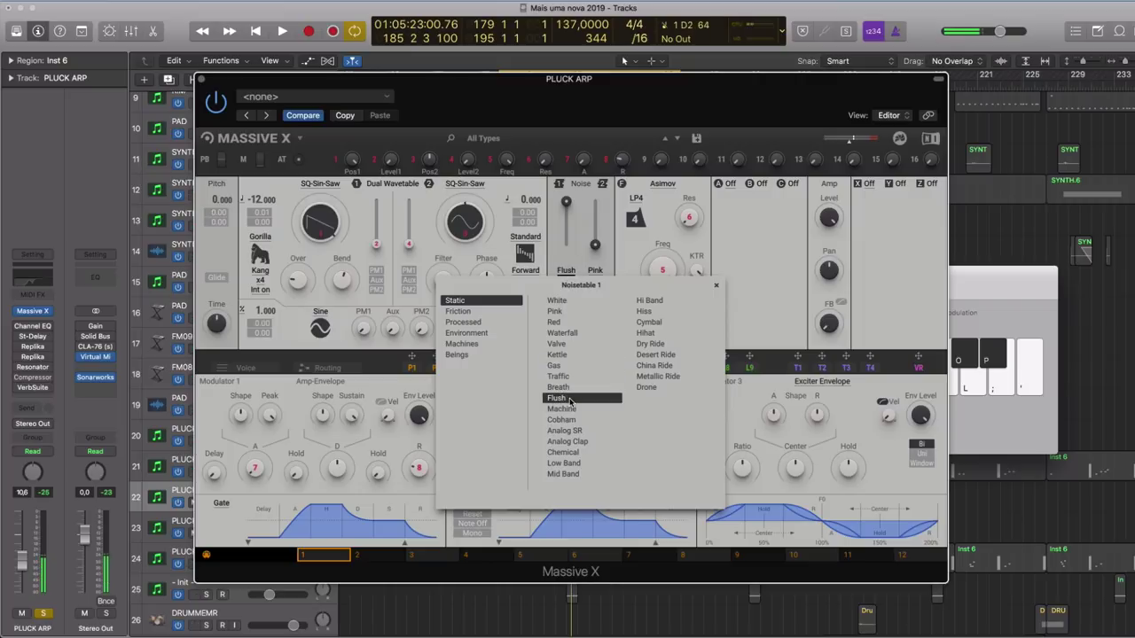
left_click(567, 452)
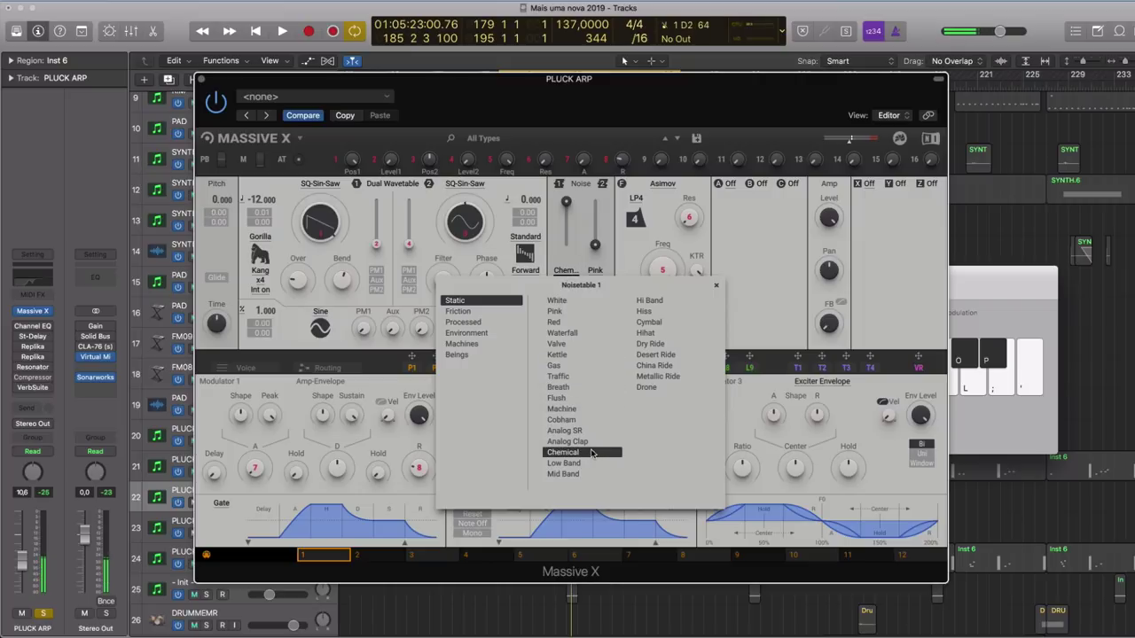
- Try the Static noises Low Band, Hiss, Cymbal, China Ride, Metallic Ride, Drone and Hi Band in Noisetable 1
key("Down")
key("Down")
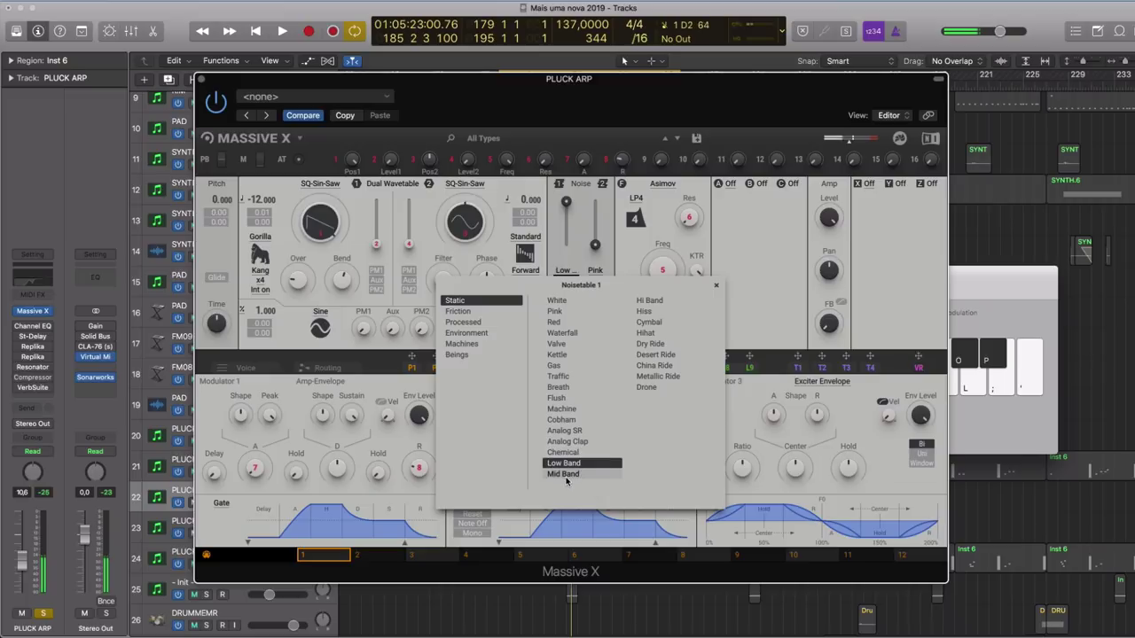
left_click(661, 312)
left_click(658, 322)
left_click(656, 365)
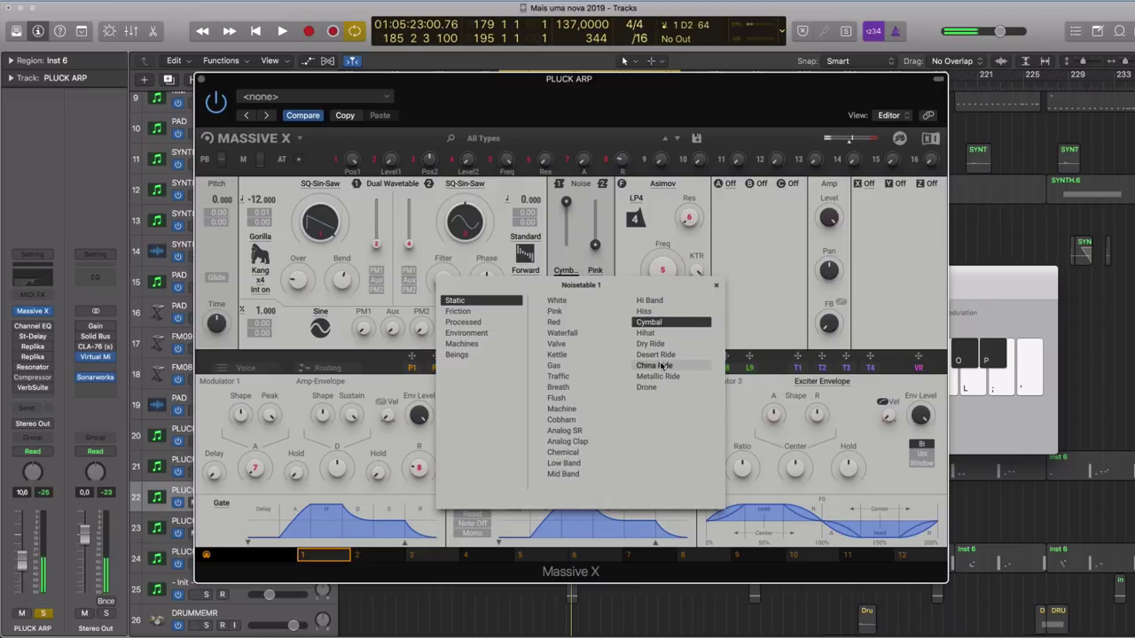
left_click(657, 377)
left_click(647, 387)
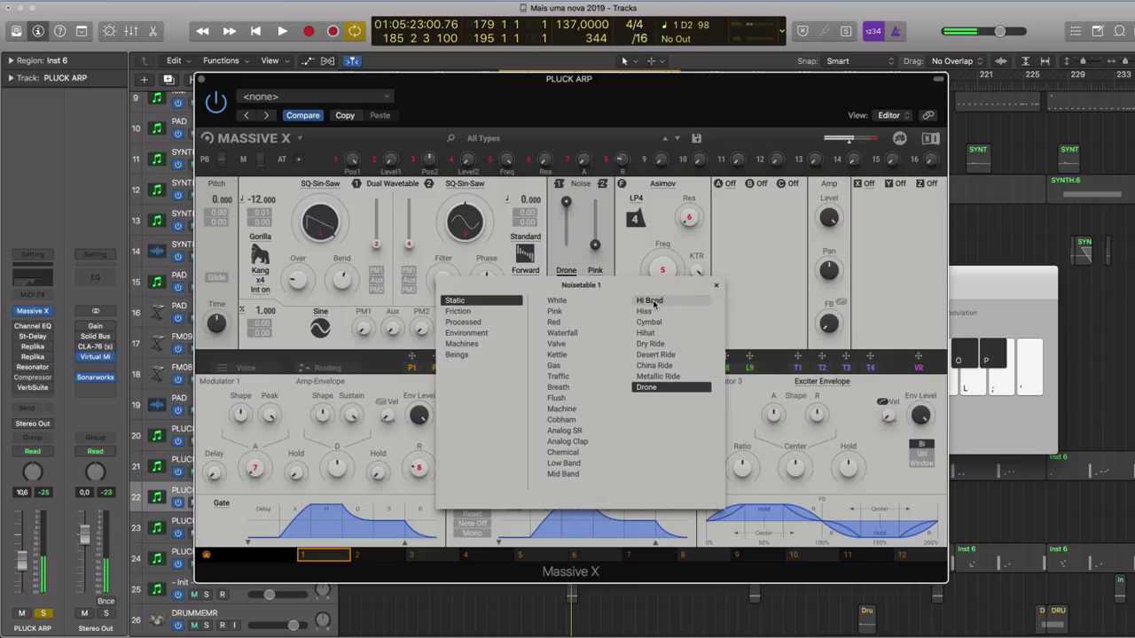
left_click(653, 300)
- Try the Friction noises Breaking Ice, Hard Work, Aluminum, Paper, Shortcuts and Dropstones in Noisetable 1
left_click(458, 311)
left_click(568, 312)
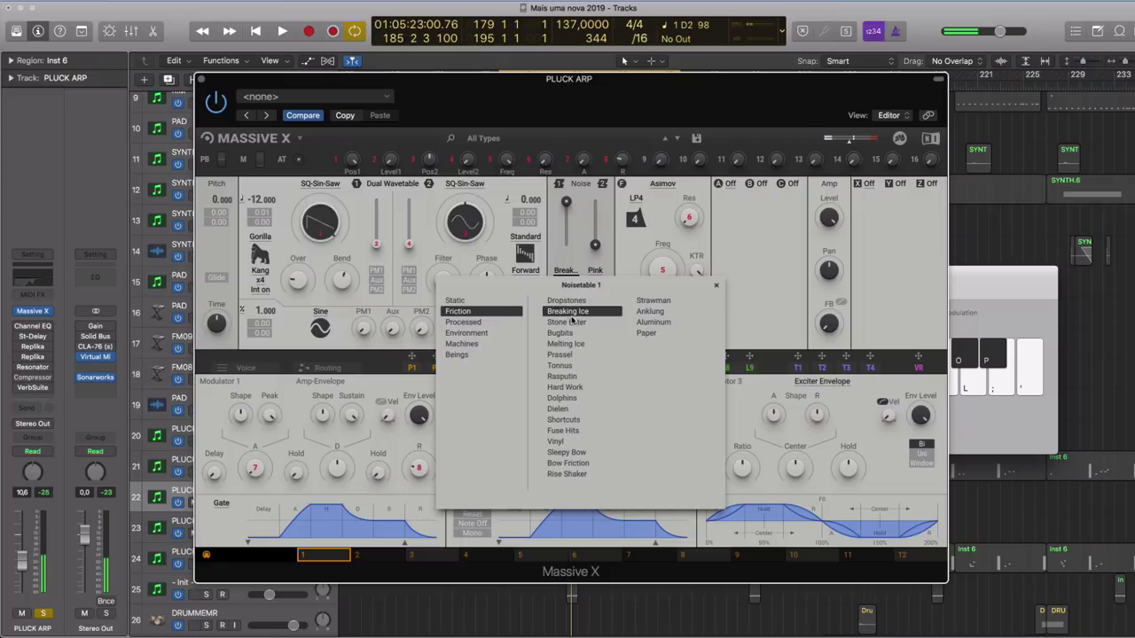
left_click(551, 387)
left_click(651, 324)
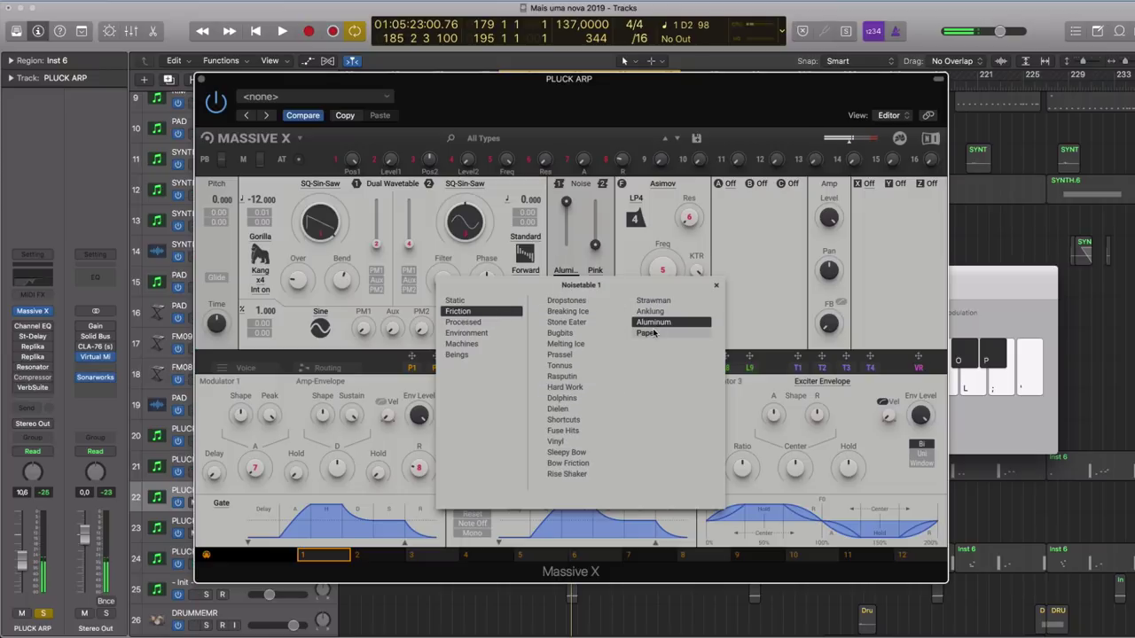
left_click(647, 333)
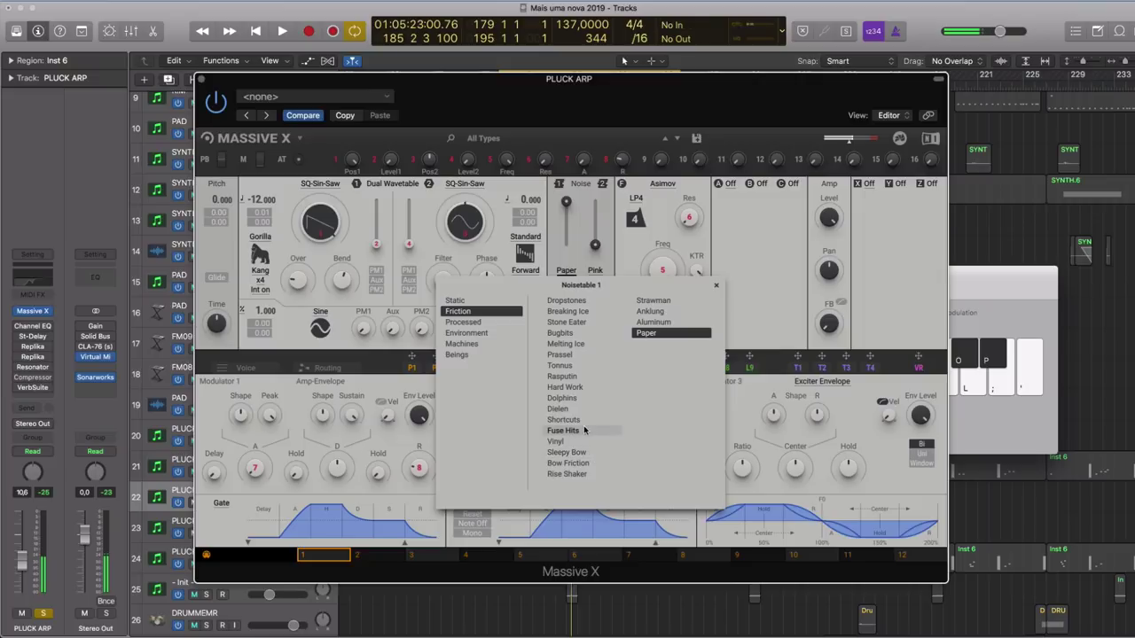
left_click(586, 421)
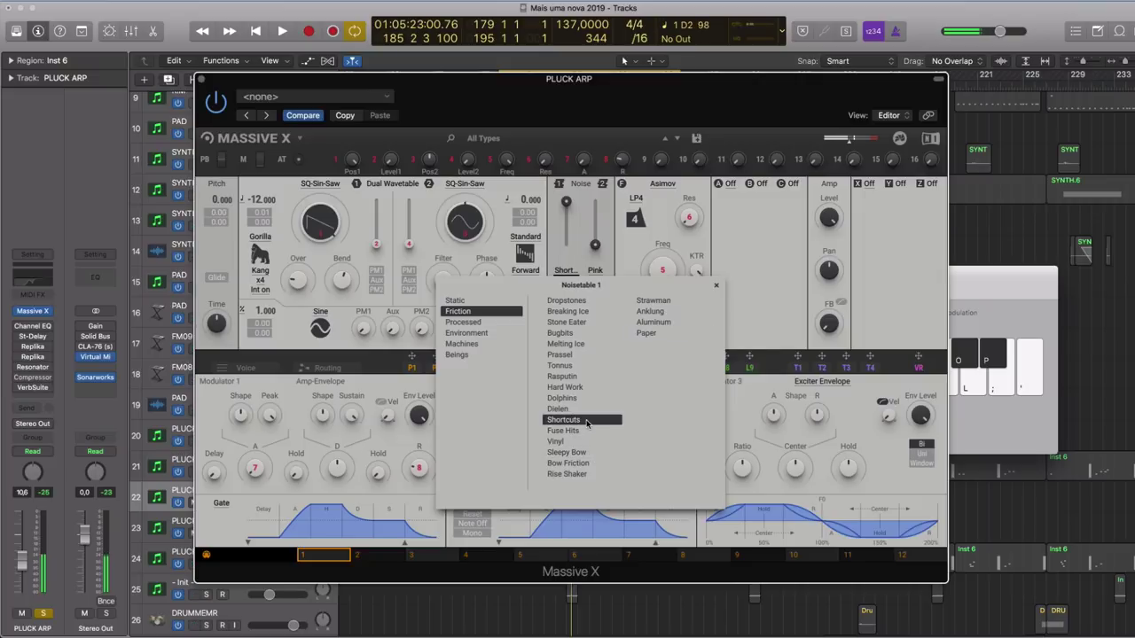
left_click(571, 300)
- Try the Environment noises Streams and Bubbles in Noisetable 1, ending on Waterduck, and play a test note
left_click(484, 335)
left_click(570, 323)
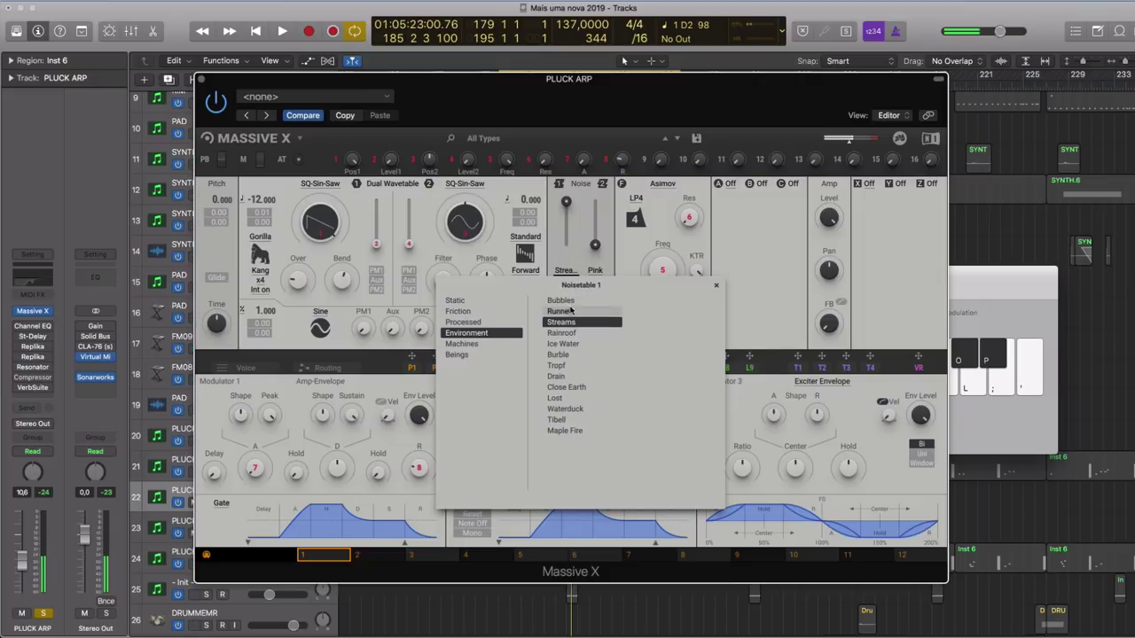
left_click(570, 303)
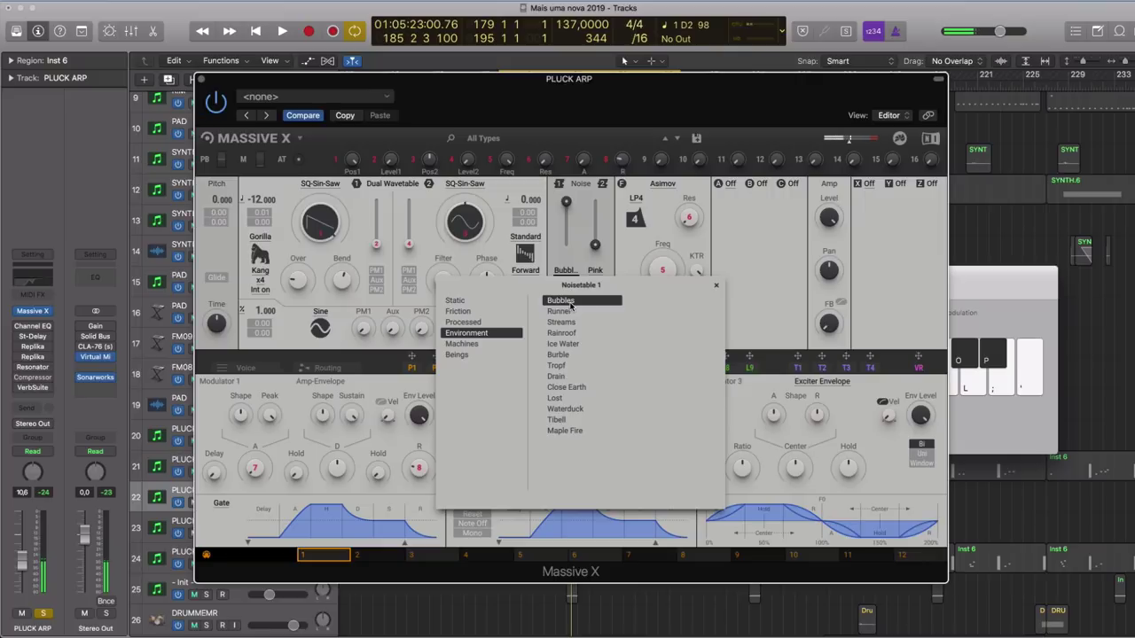
left_click(583, 410)
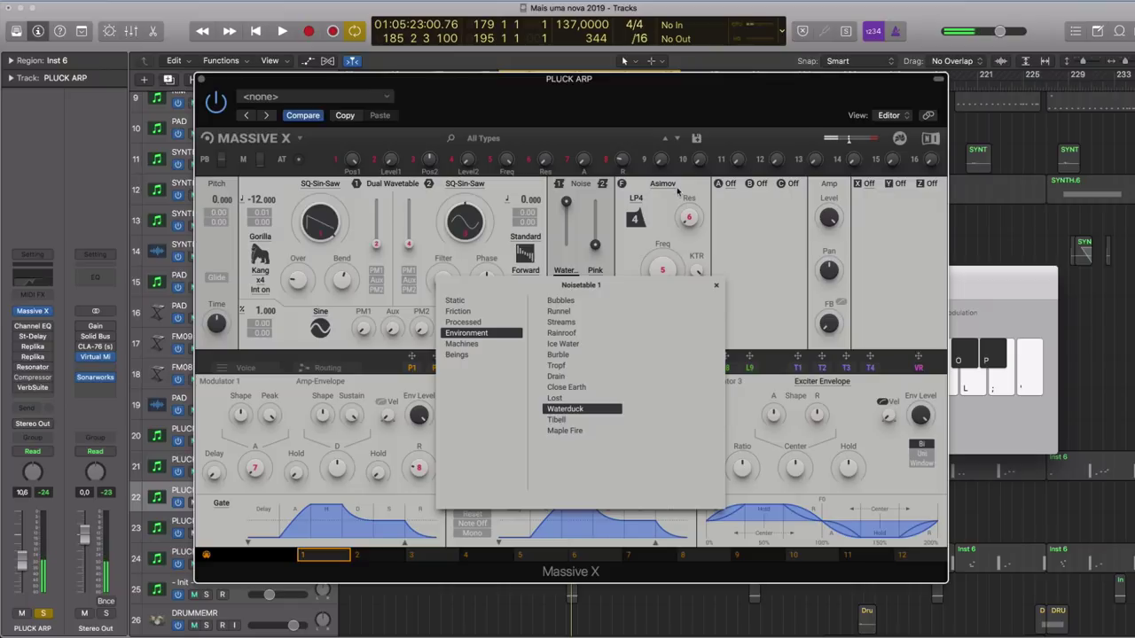
key("g")
- Pull Noise 1's level all the way down, play a test note and bring the level back to maximum
left_click_drag(566, 202, 567, 244)
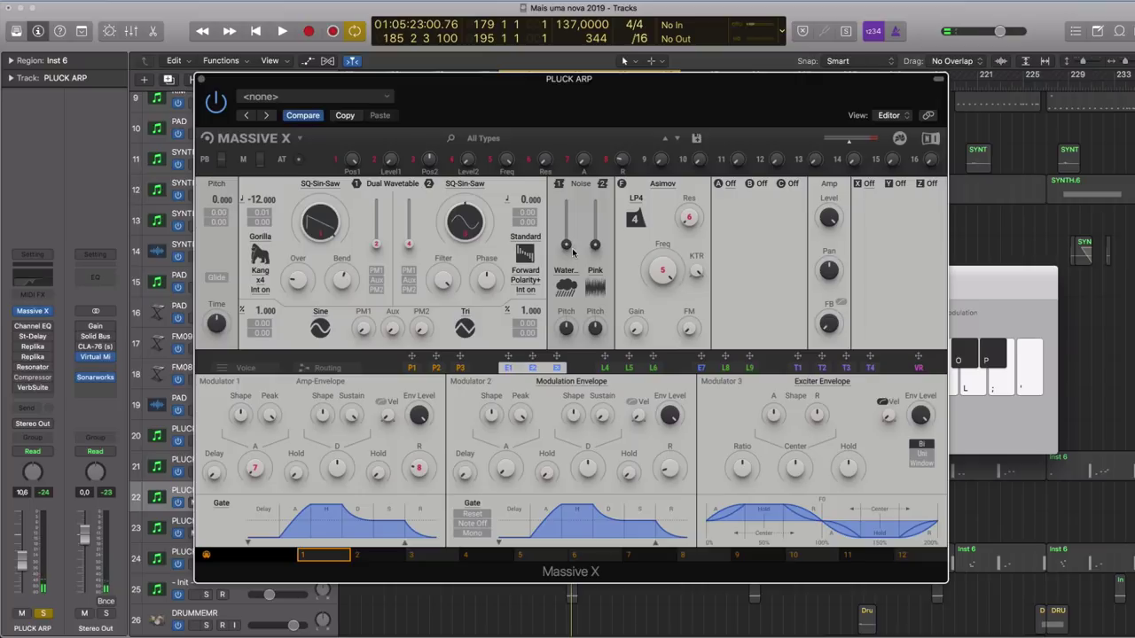
key("s")
left_click_drag(576, 250, 576, 203)
- Change Noisetable 2 to the Static noise China Ride and raise Noise 2's level most of the way up
left_click(594, 270)
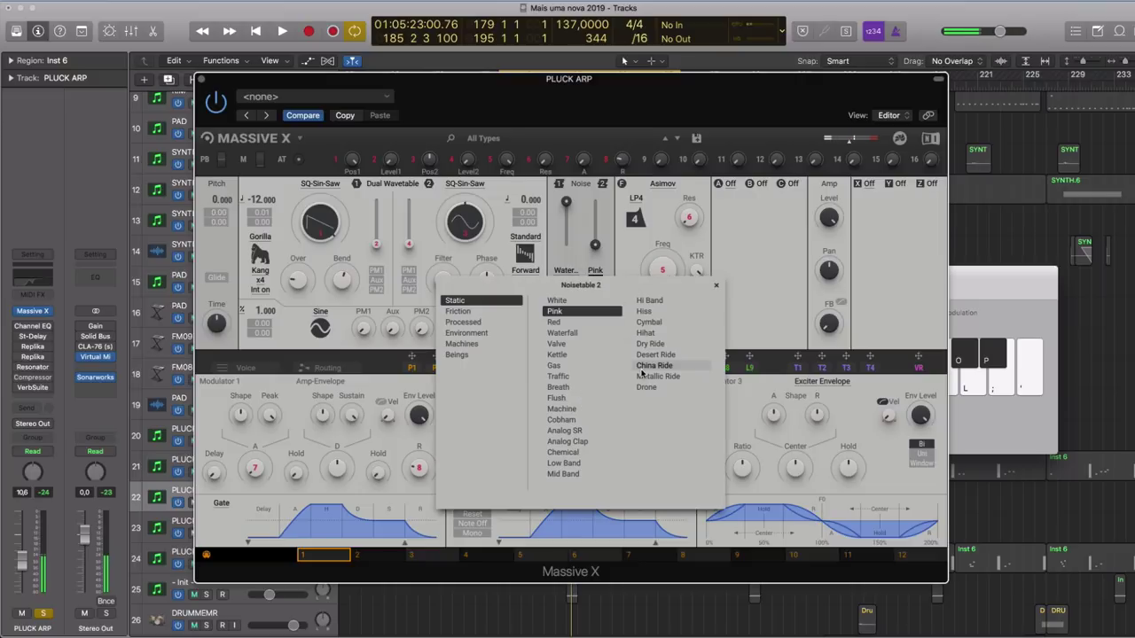
left_click(642, 363)
left_click_drag(595, 246, 595, 211)
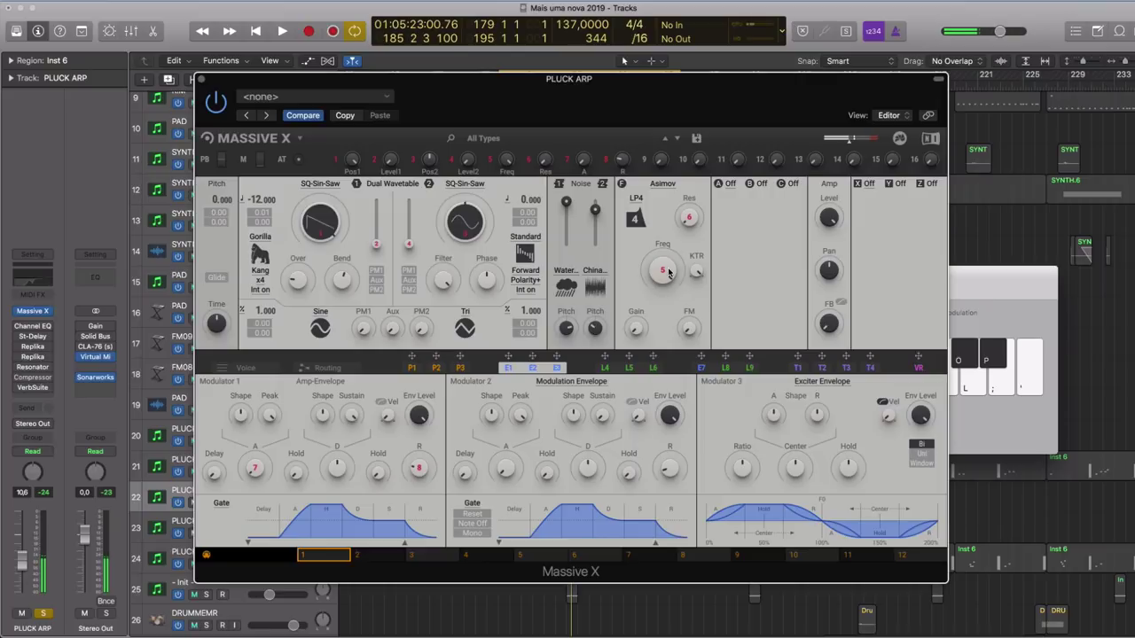
- Raise Wavetable 1's level to about half and pull both noise levels all the way down while playing test notes
left_click_drag(378, 240, 378, 223)
key("s")
key("s")
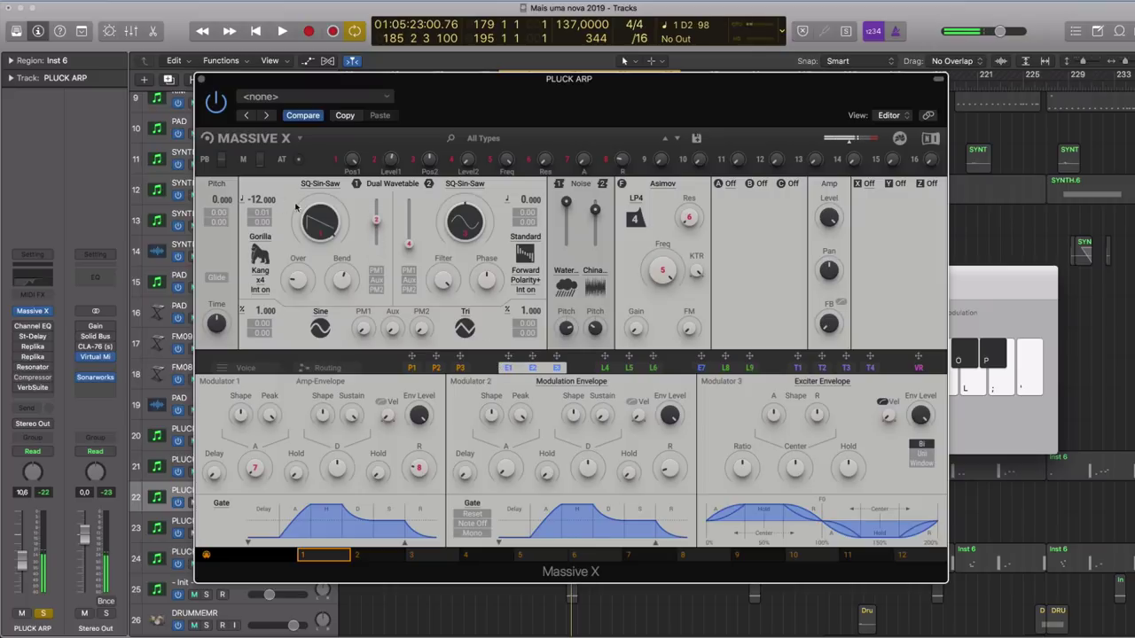
left_click_drag(564, 202, 564, 245)
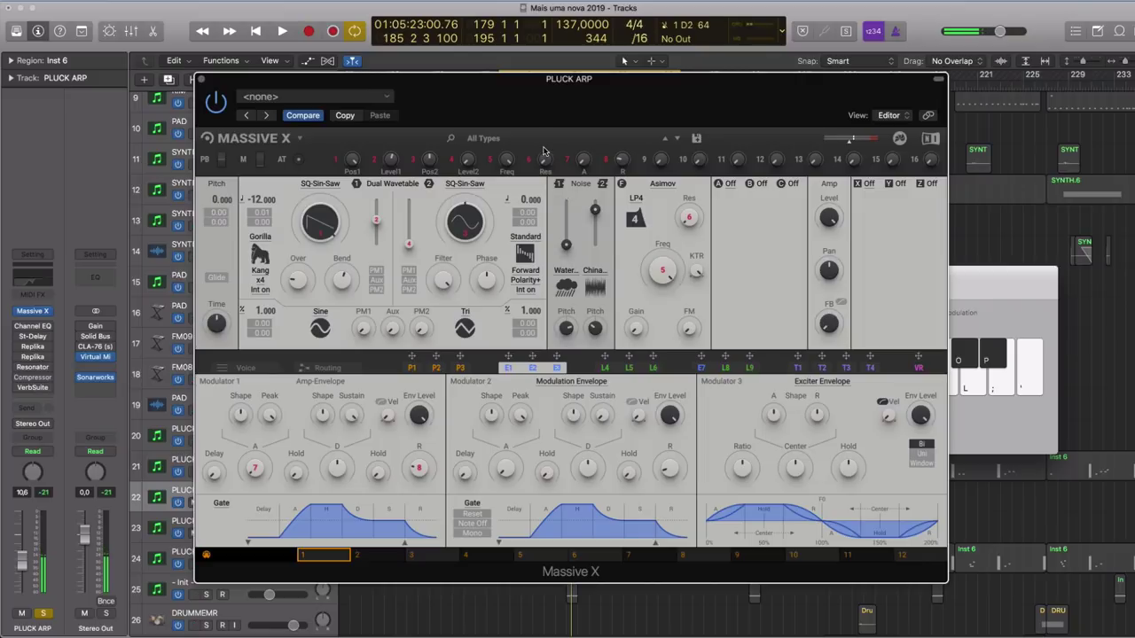
left_click_drag(598, 210, 597, 221)
key("s")
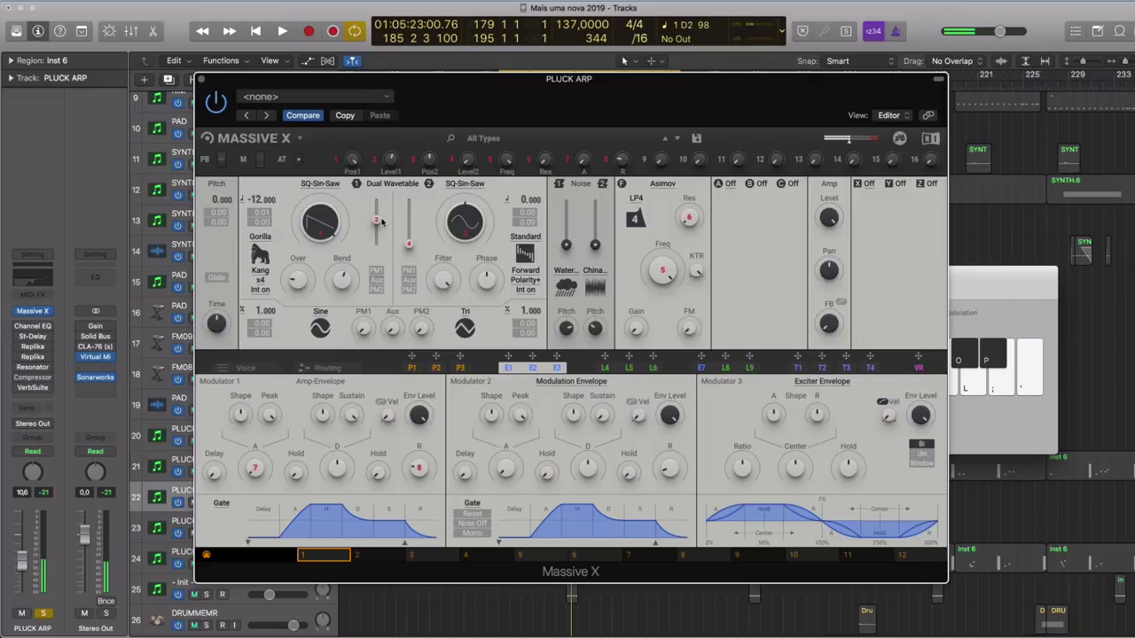
- Raise Wavetable 1's level to maximum and set its pitch to -24.000
left_click_drag(382, 221, 380, 200)
left_click_drag(256, 200, 256, 203)
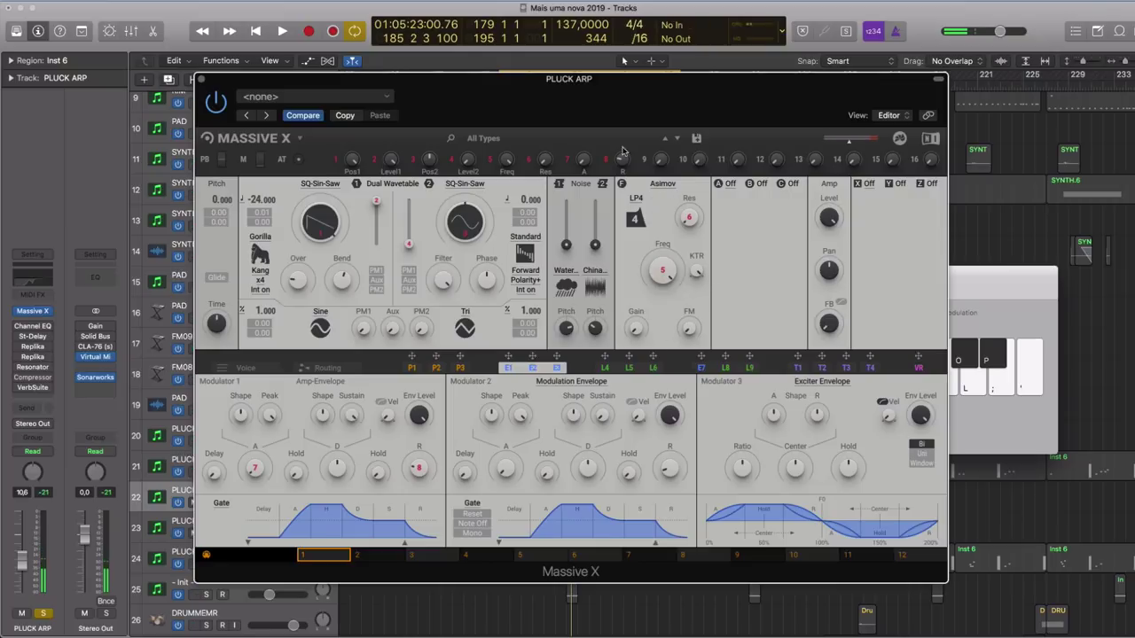
- Change the filter type from Asimov to Blue Monark and sweep its cutoff frequency while playing a note
left_click(663, 186)
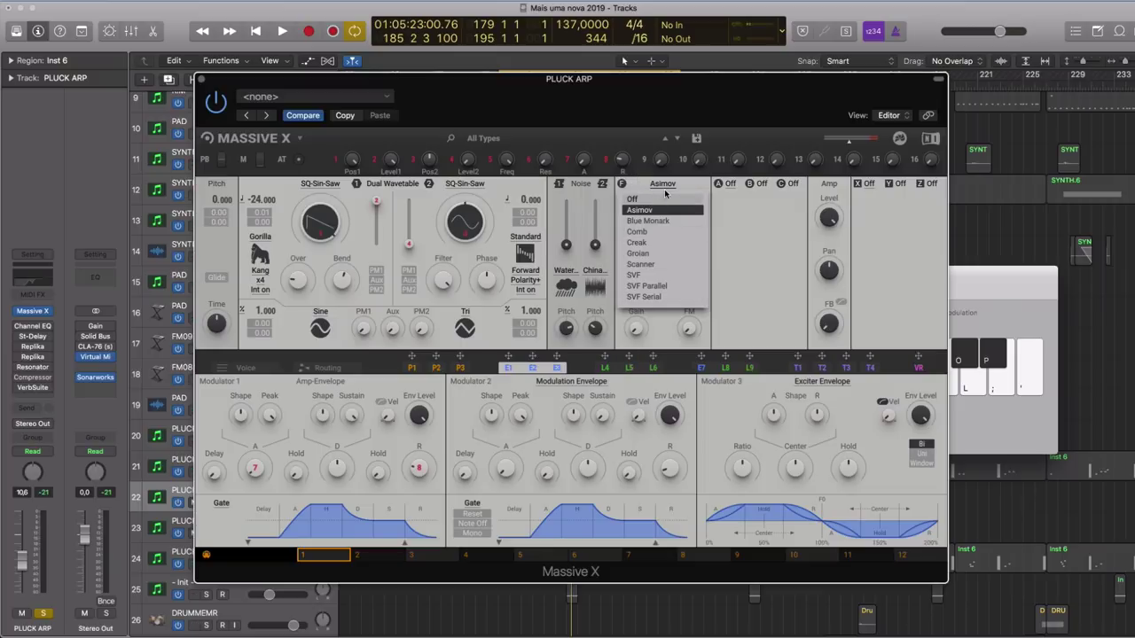
left_click(711, 178)
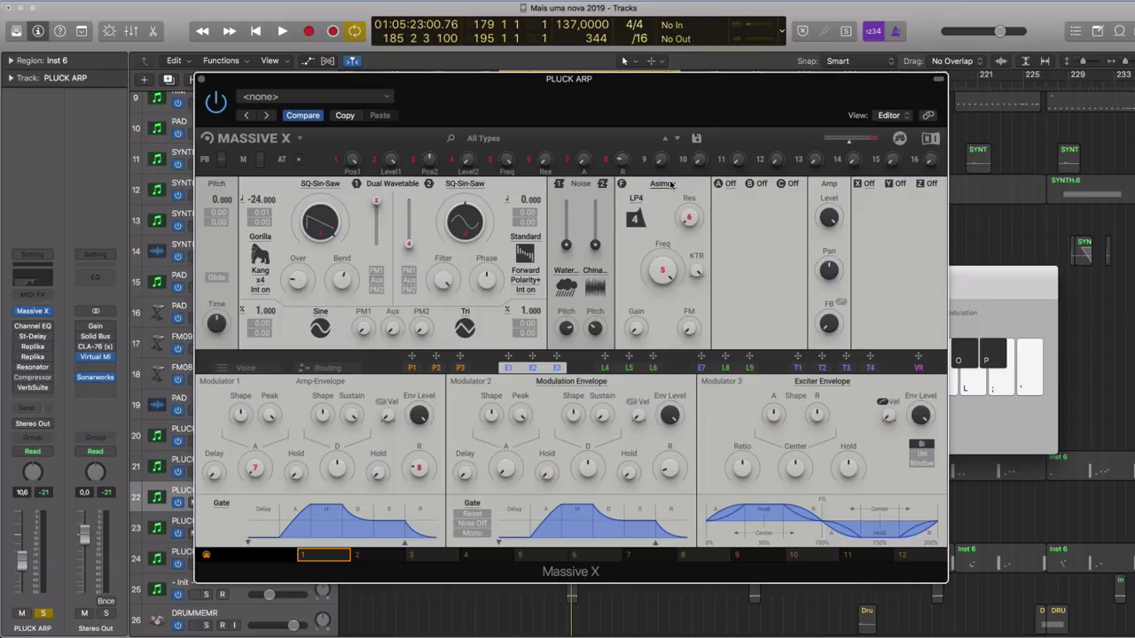
left_click(671, 185)
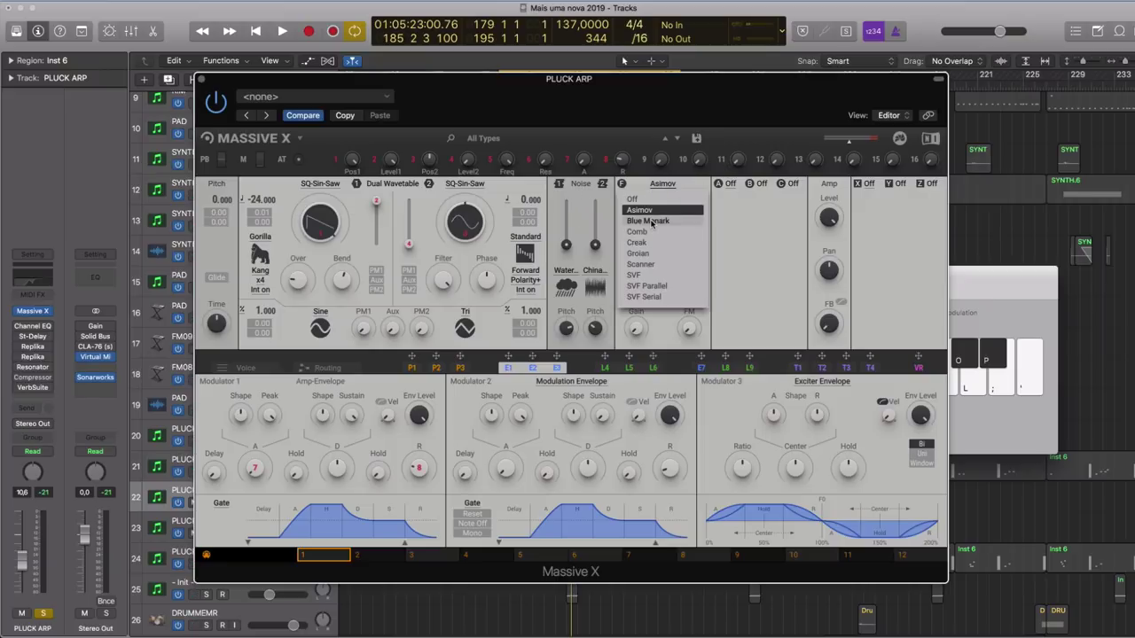
left_click(651, 221)
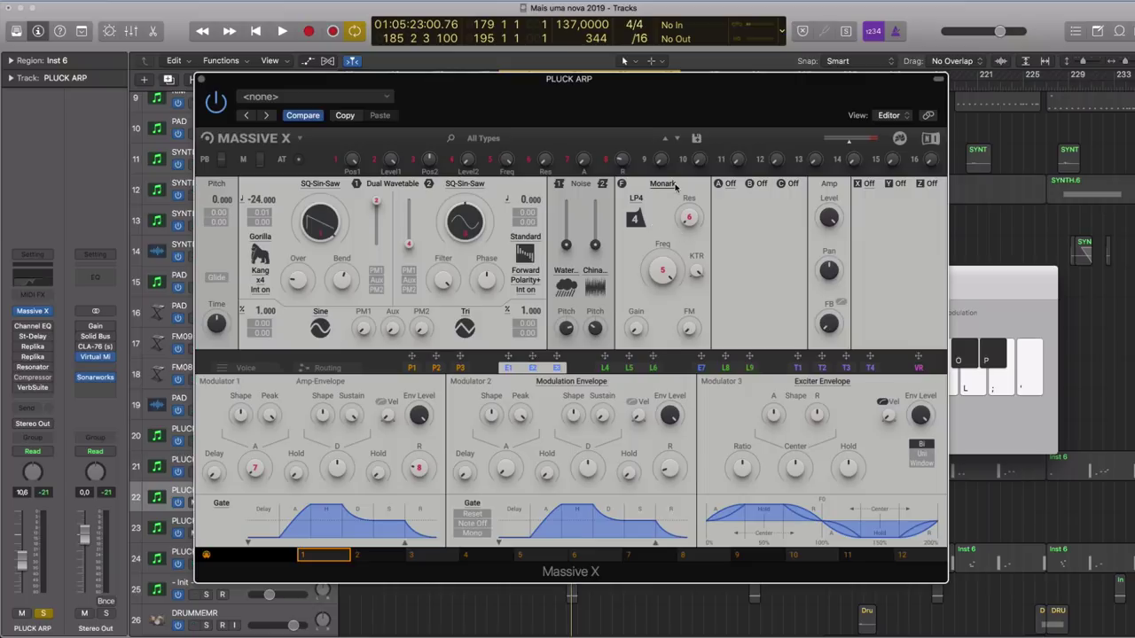
left_click(675, 186)
left_click(650, 222)
key("s")
mouse_move(668, 268)
left_mouse_down()
mouse_move(669, 345)
mouse_move(668, 268)
left_mouse_up()
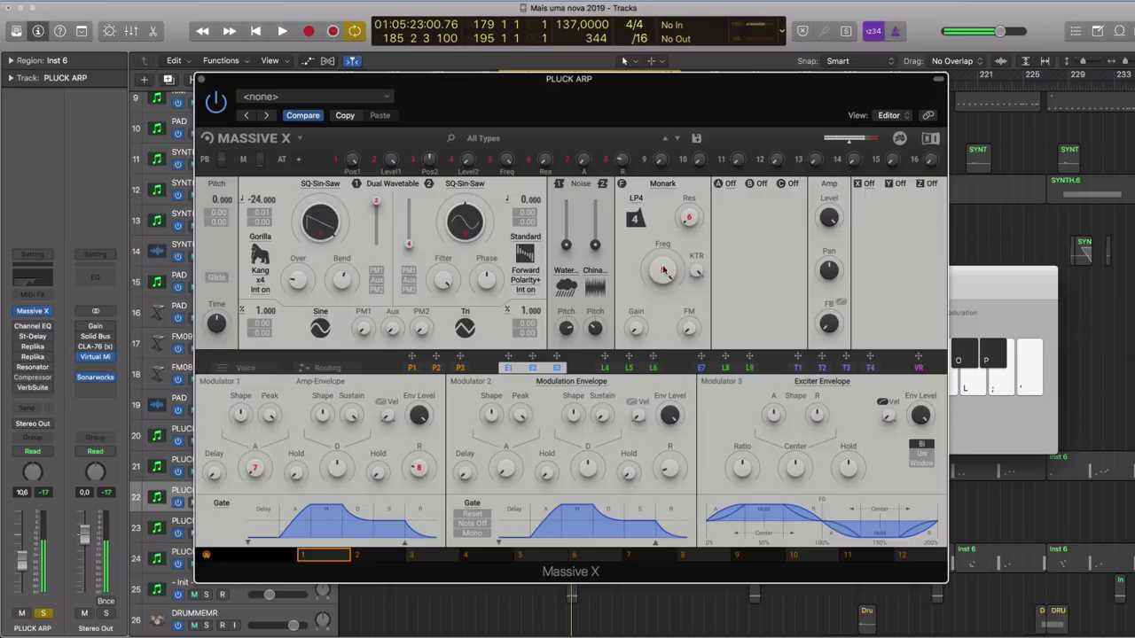
- Try the BP mode on the Blue Monark filter, ending on Peak
left_click(635, 199)
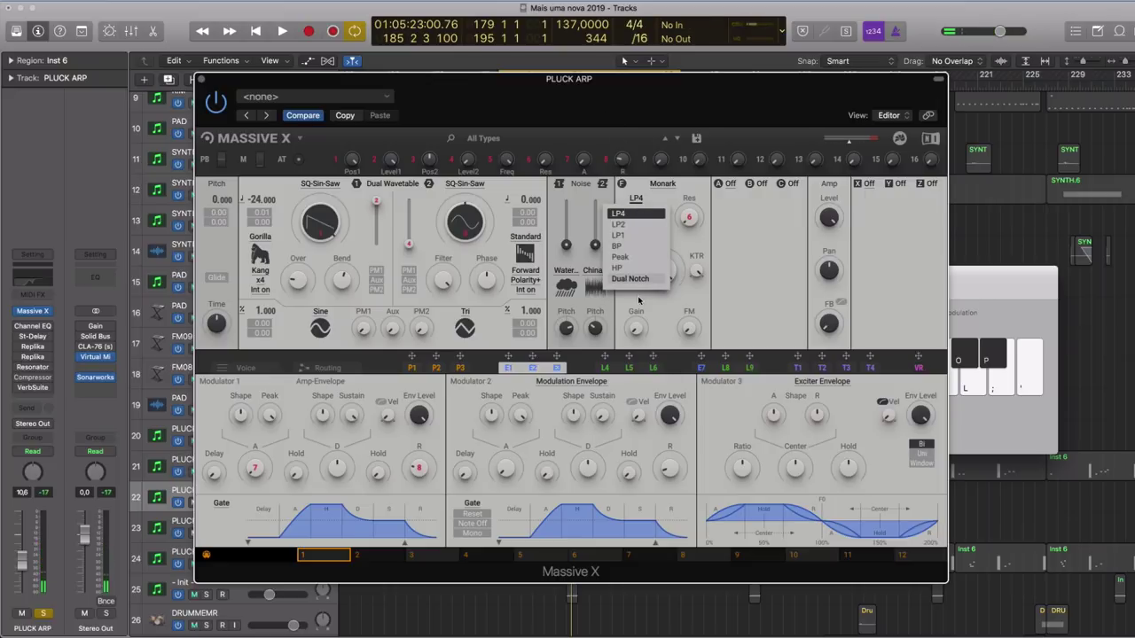
left_click(616, 246)
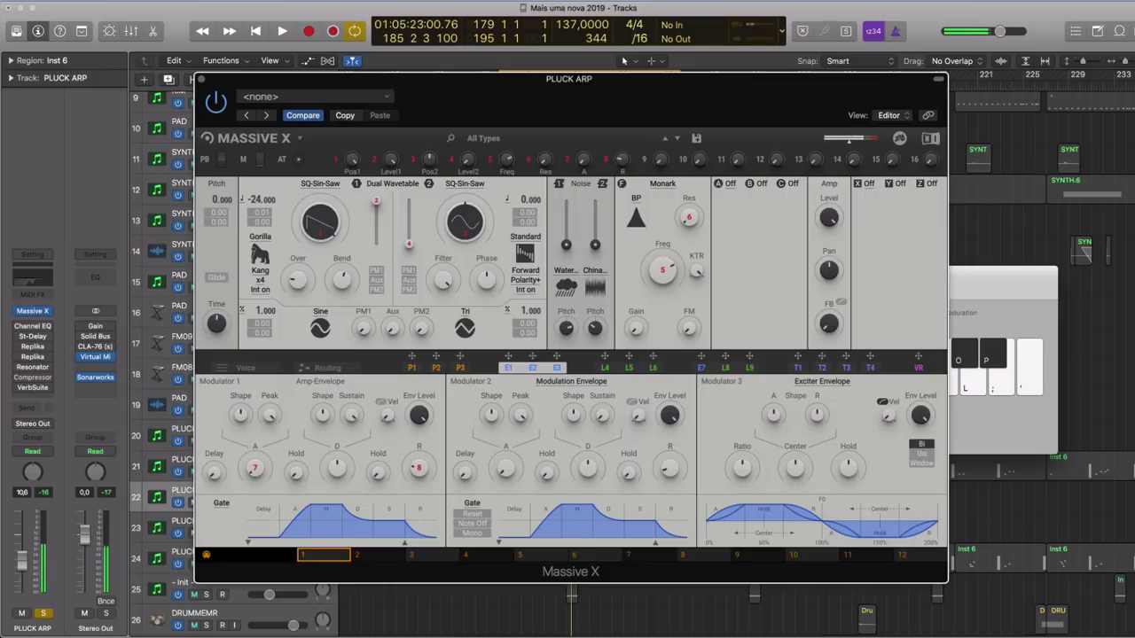
left_click(638, 200)
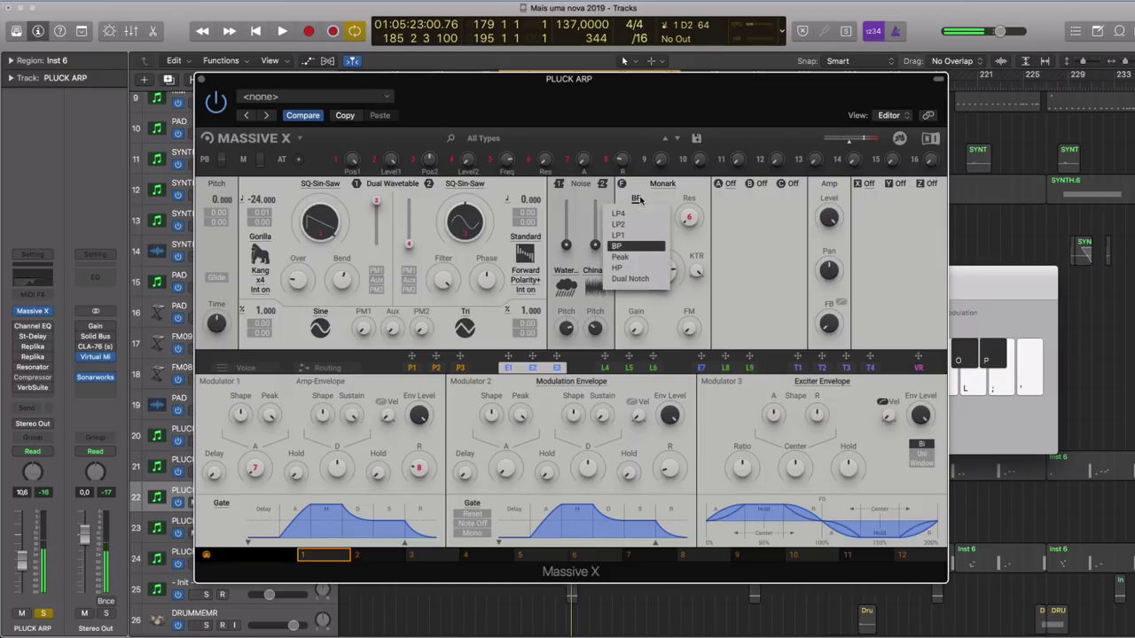
left_click(643, 259)
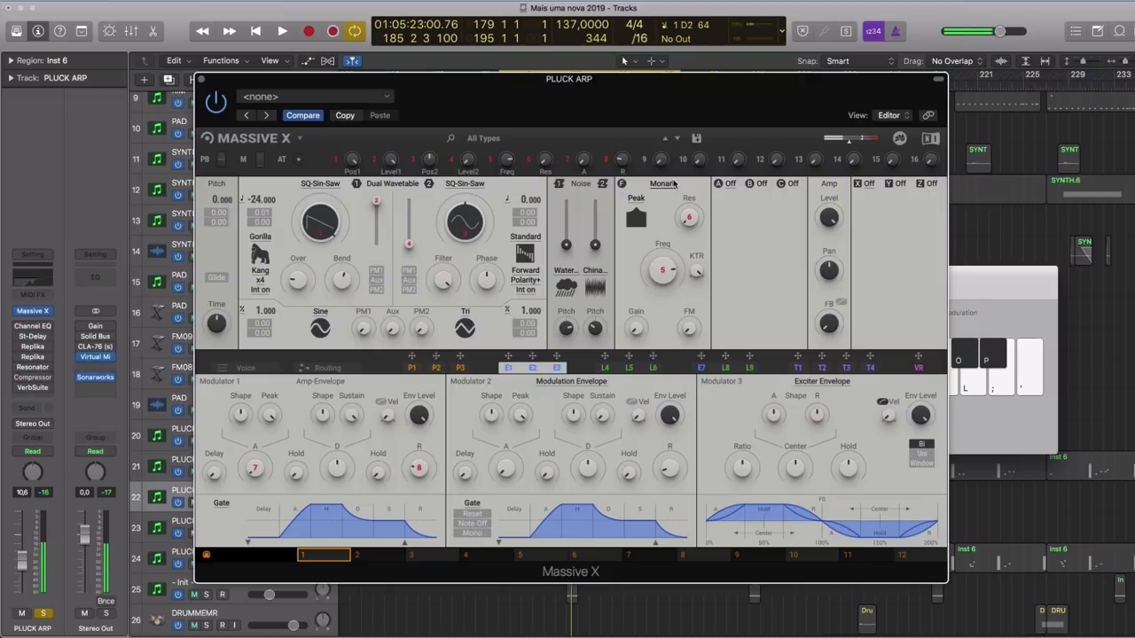
- Switch the filter type to Groian and set its mode to Peak
left_click(665, 185)
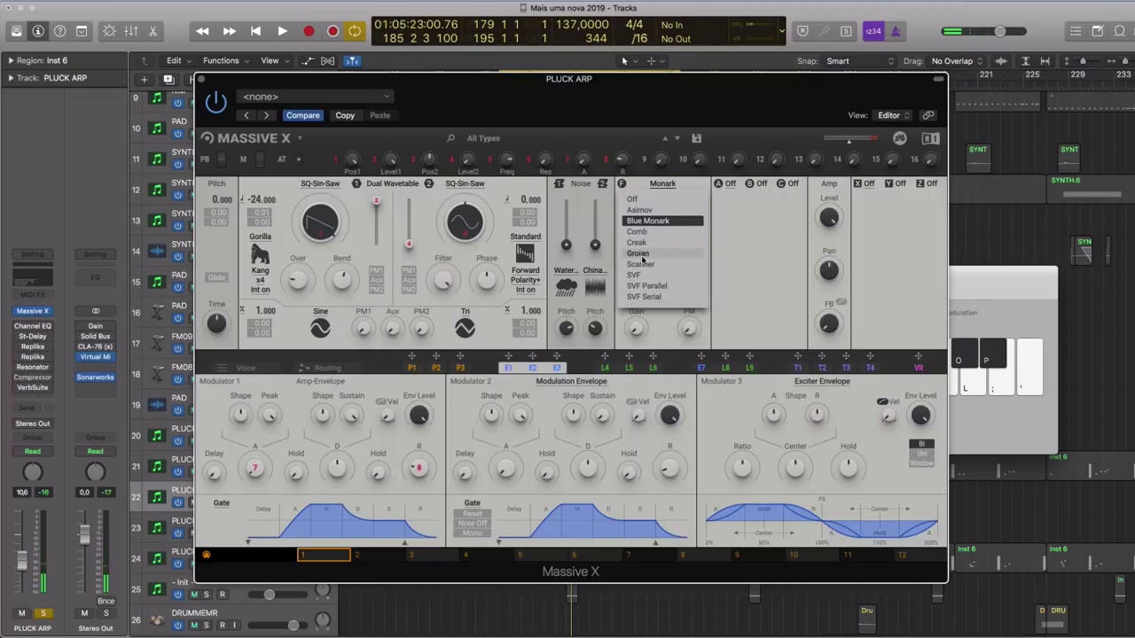
left_click(639, 253)
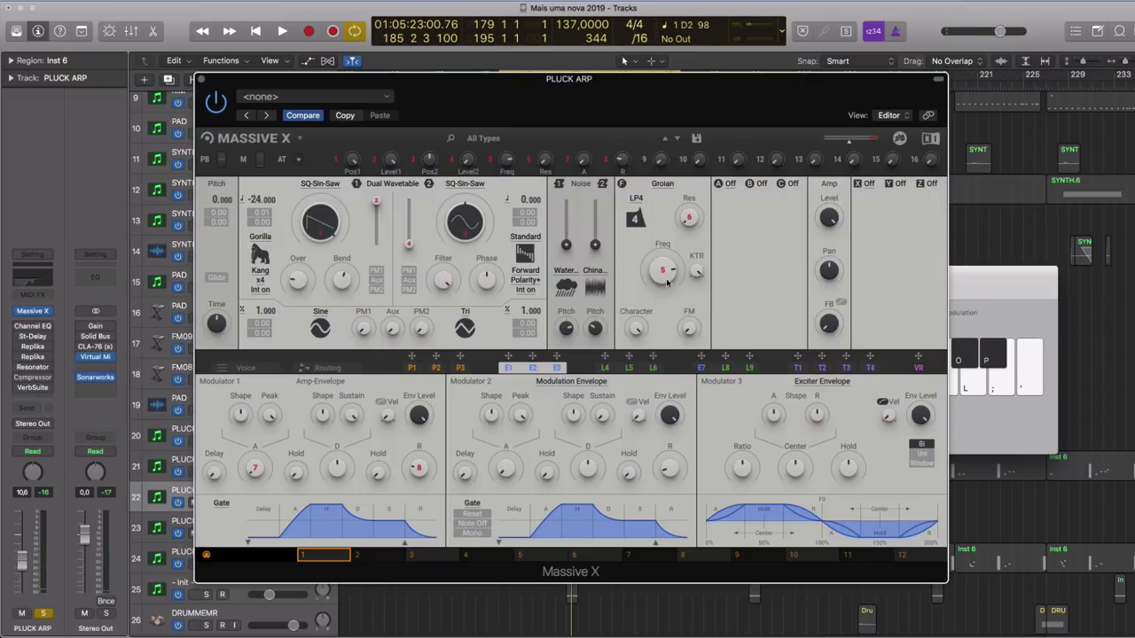
left_click(636, 204)
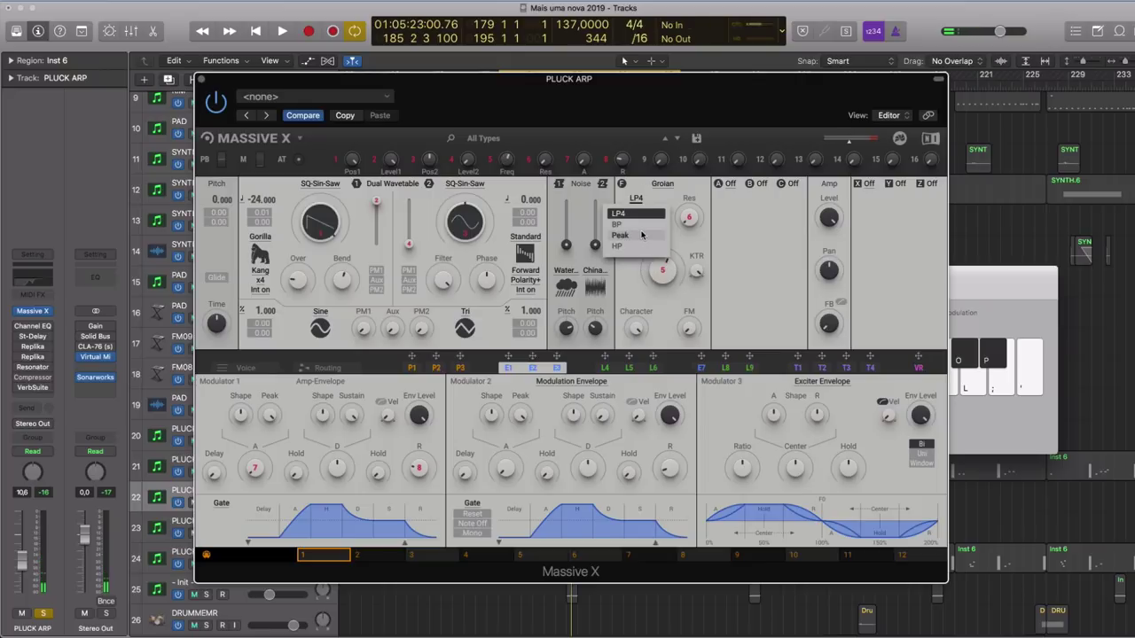
left_click(642, 235)
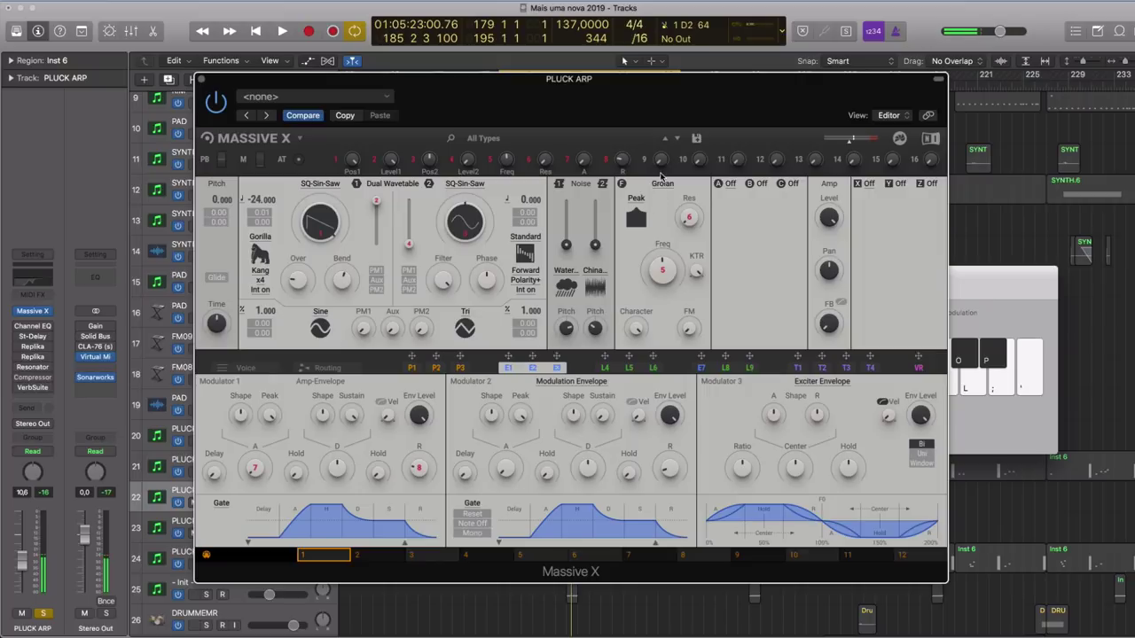
- Switch the filter type to Scanner and sweep its cutoff frequency
left_click(661, 174)
left_click(708, 297)
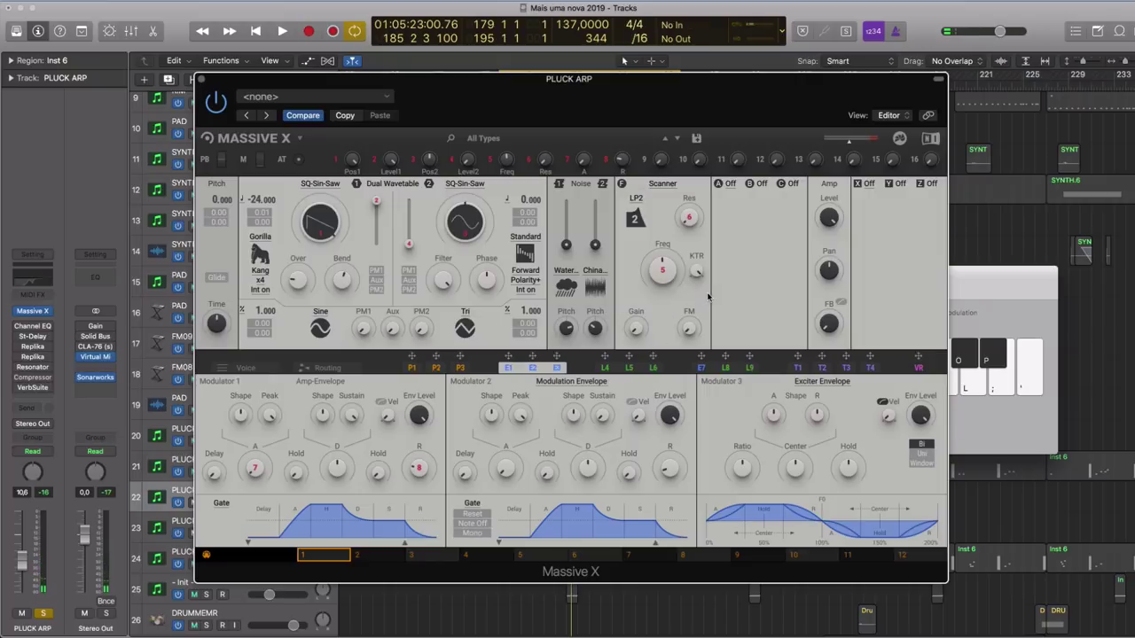
left_click_drag(667, 274, 653, 198)
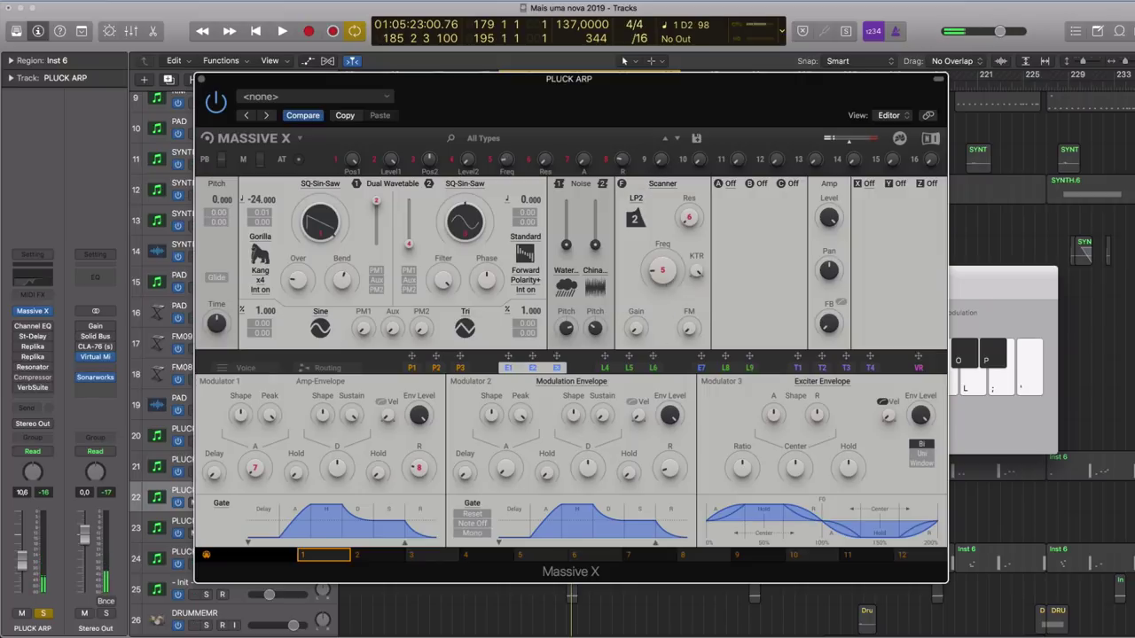
- Change the filter type from Scanner to Creak and sweep its cutoff frequency
left_click(653, 198)
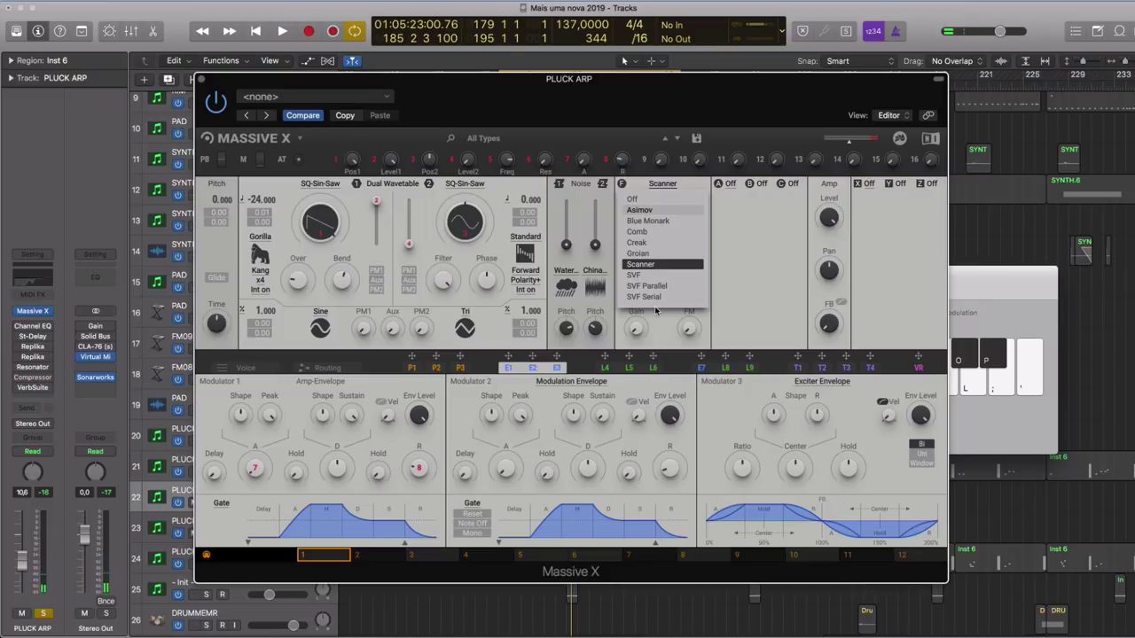
left_click(657, 243)
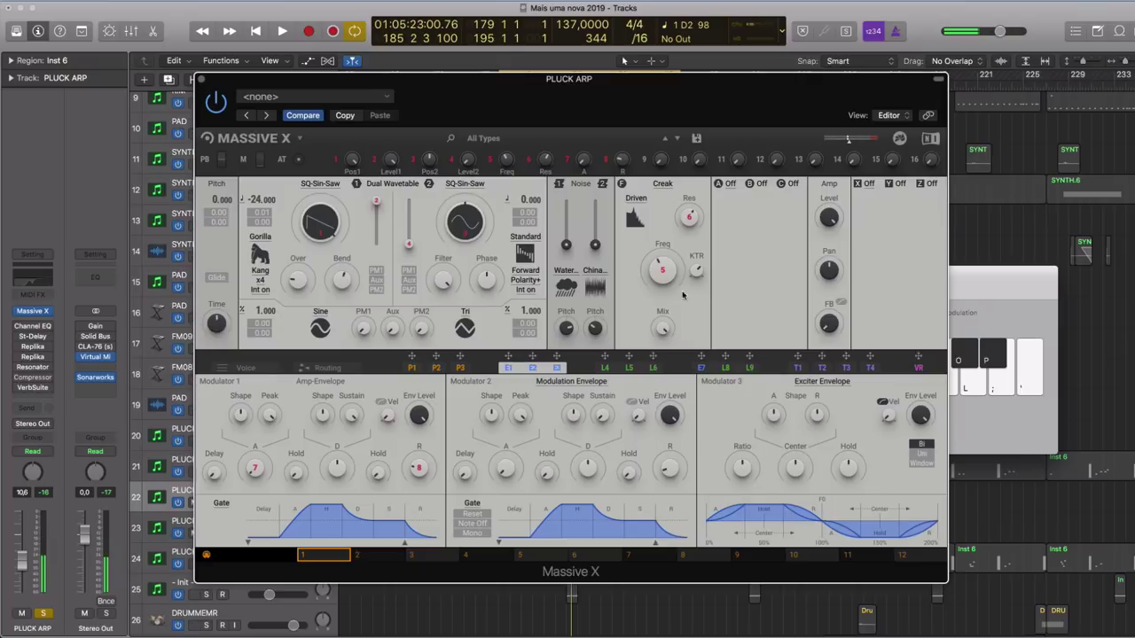
left_click_drag(666, 273, 666, 186)
- Try the Gnarl and Nosy modes on the Creak filter
left_click(636, 200)
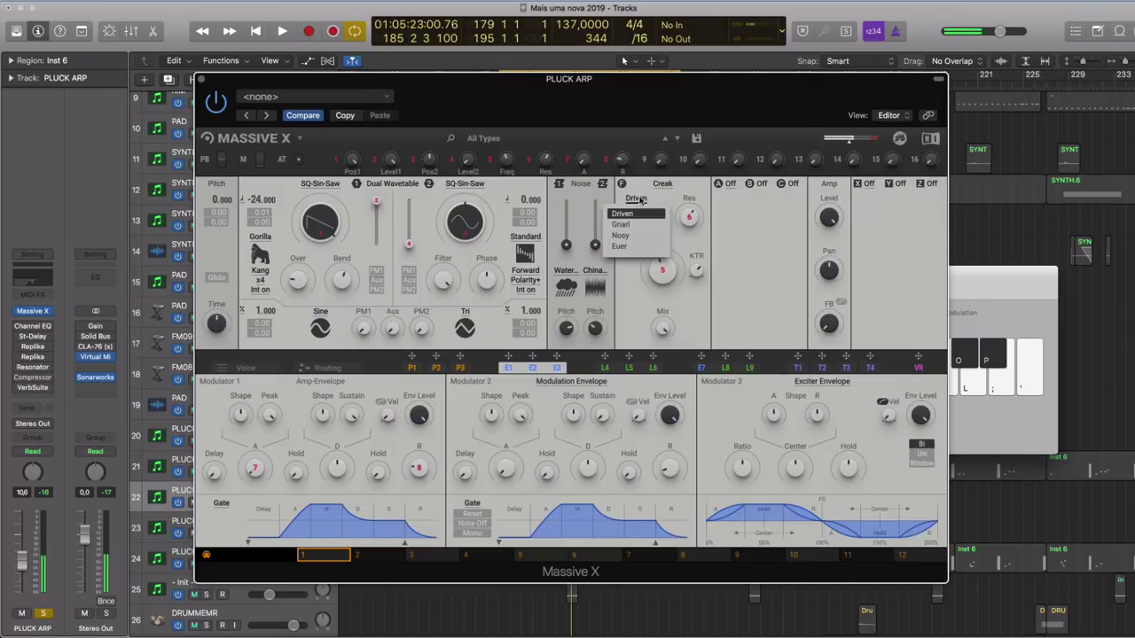
left_click(633, 226)
left_click(636, 200)
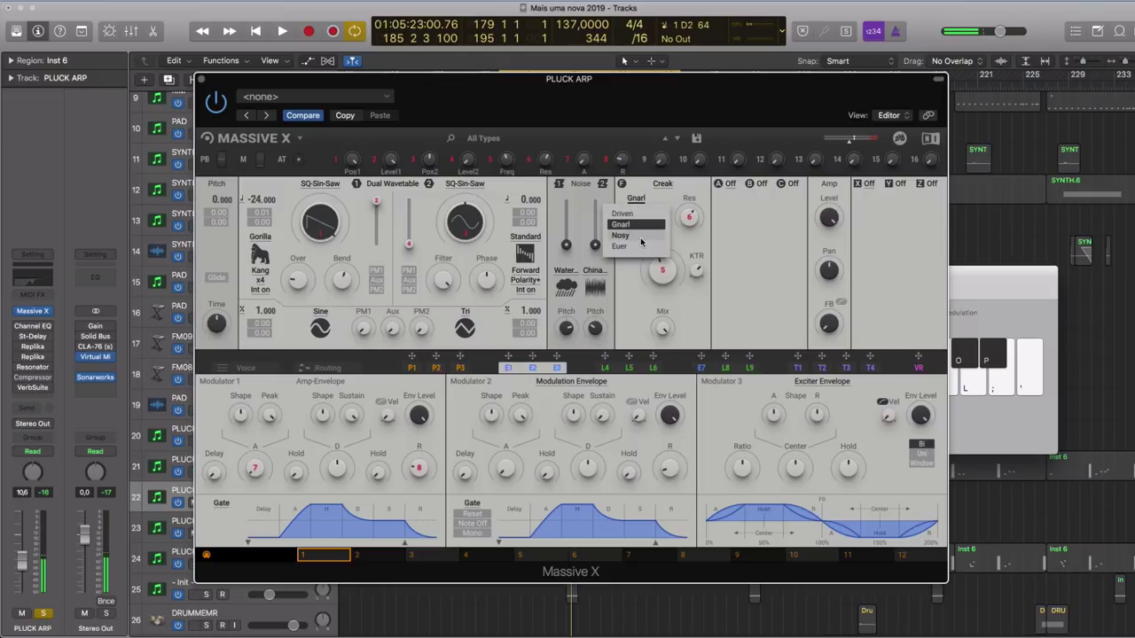
left_click(642, 239)
- Switch the filter type to Blue Monark, set its mode to LP4 and adjust the cutoff frequency
left_click(661, 186)
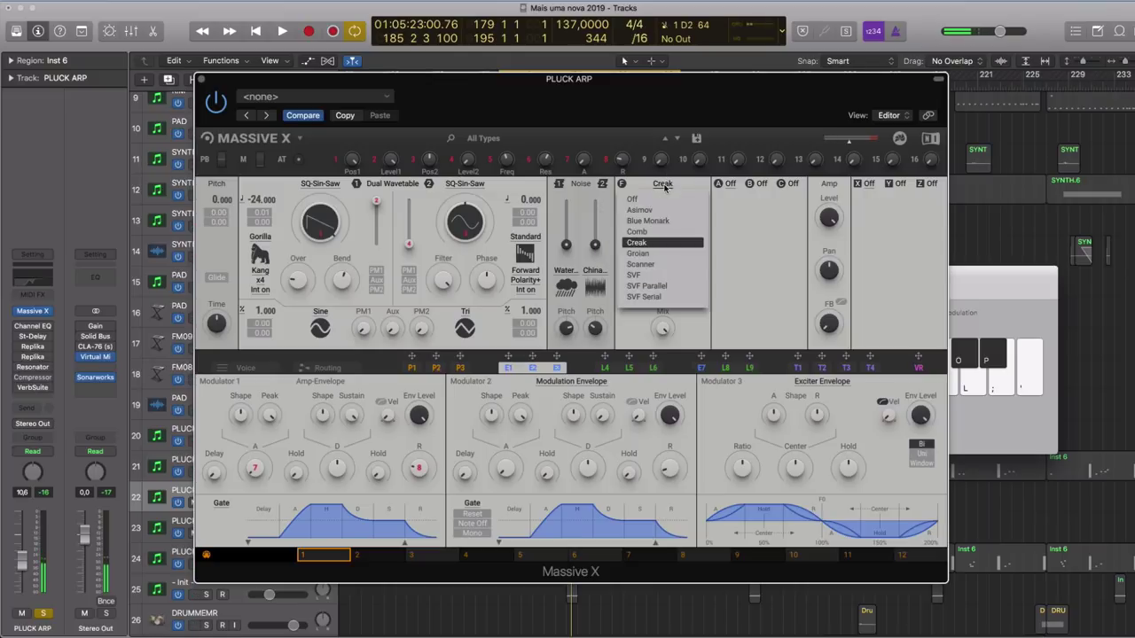
left_click(658, 223)
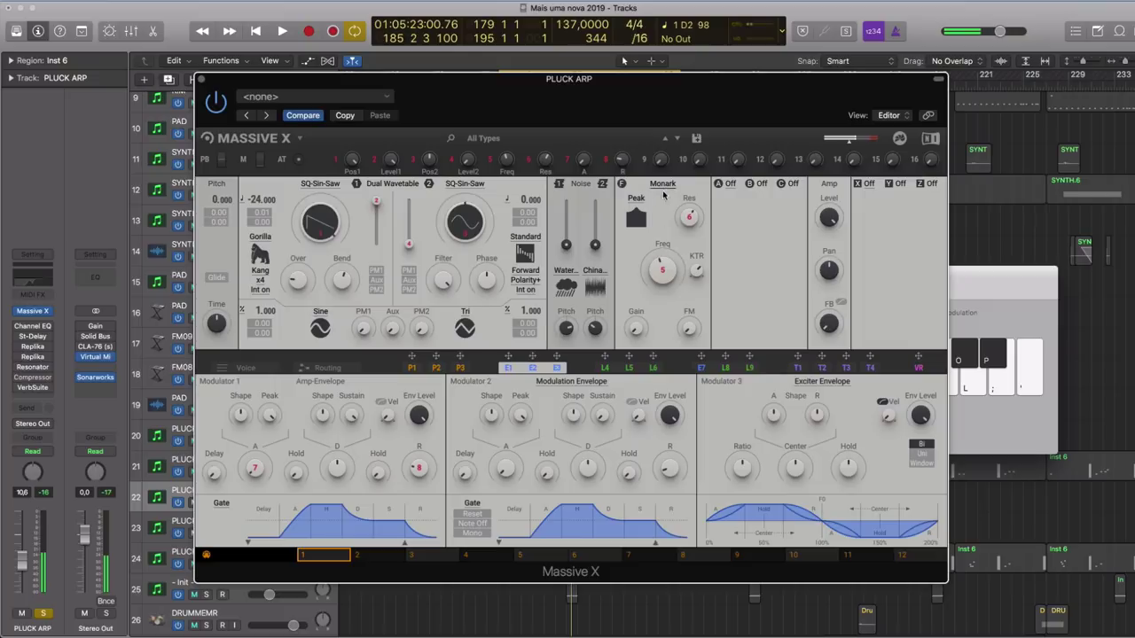
left_click(645, 222)
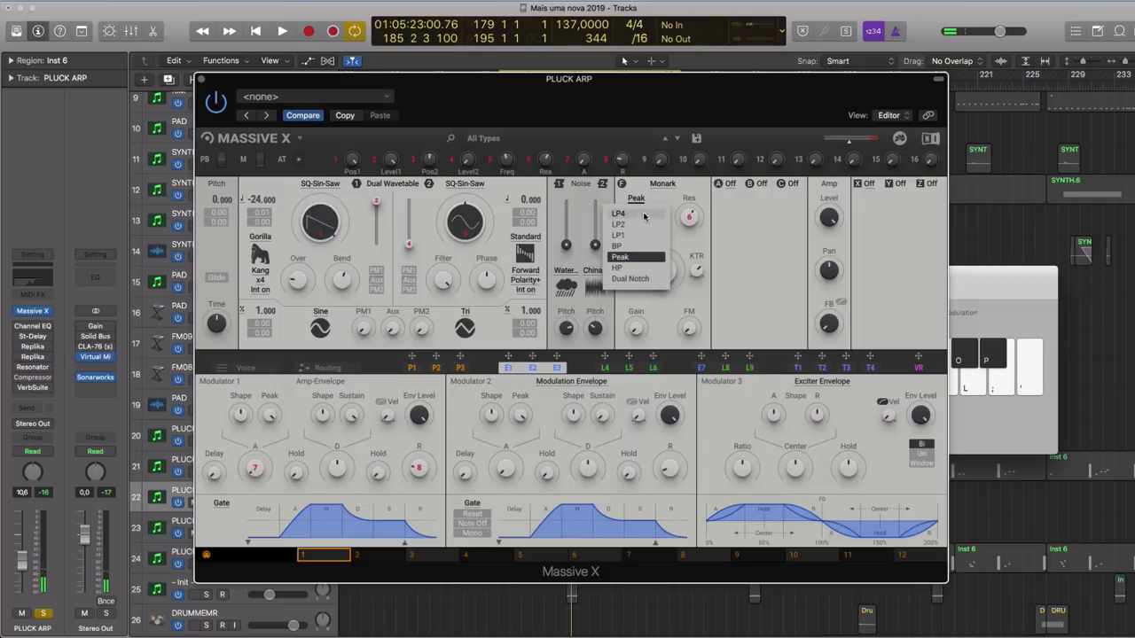
left_click(644, 215)
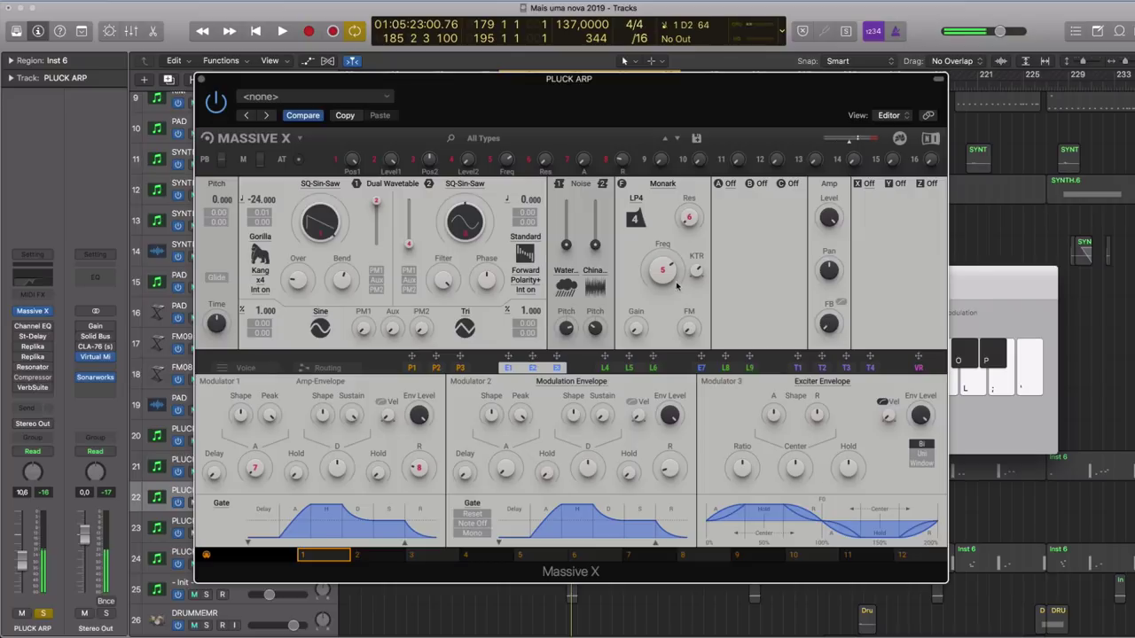
left_click_drag(656, 273, 656, 321)
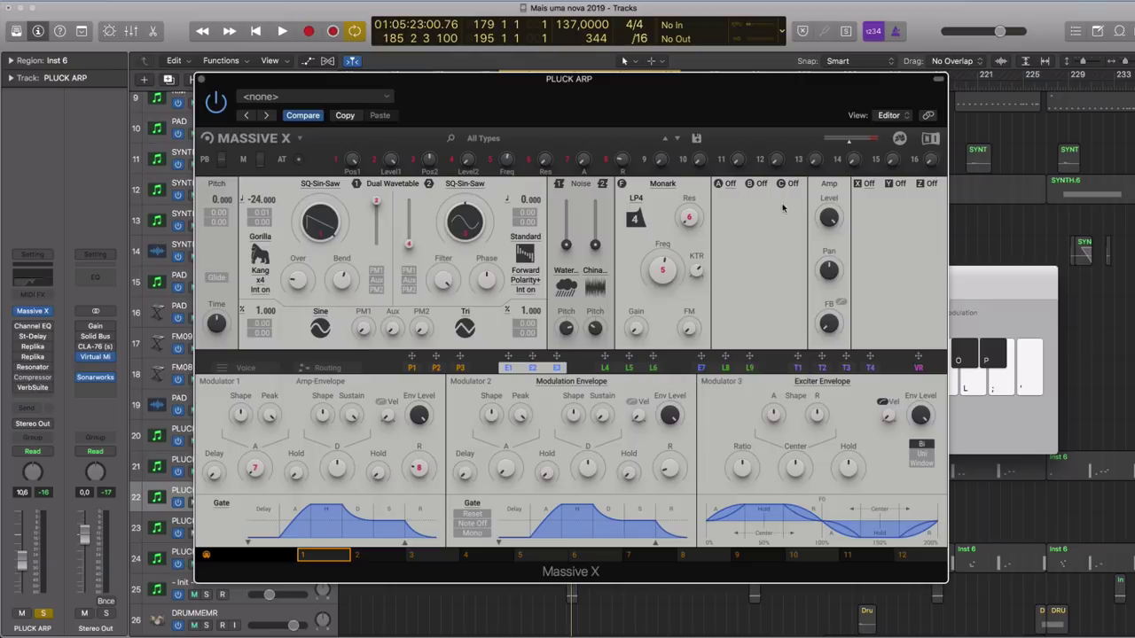
- Load the Freq Shifter into insert slot A and play notes through it
left_click(728, 183)
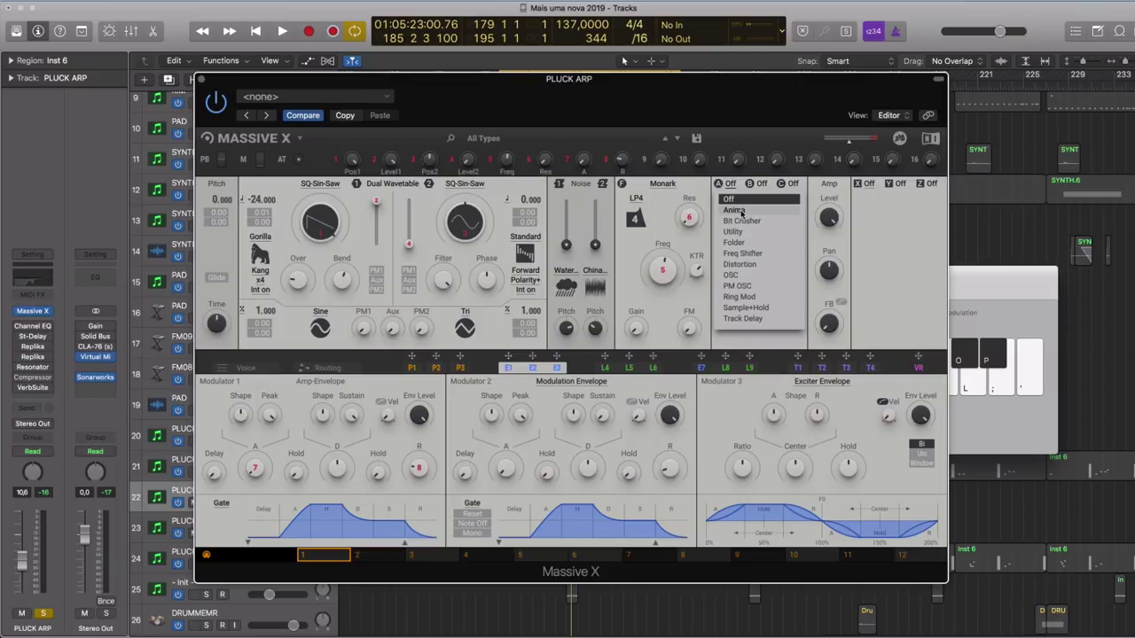
left_click(774, 254)
key("s")
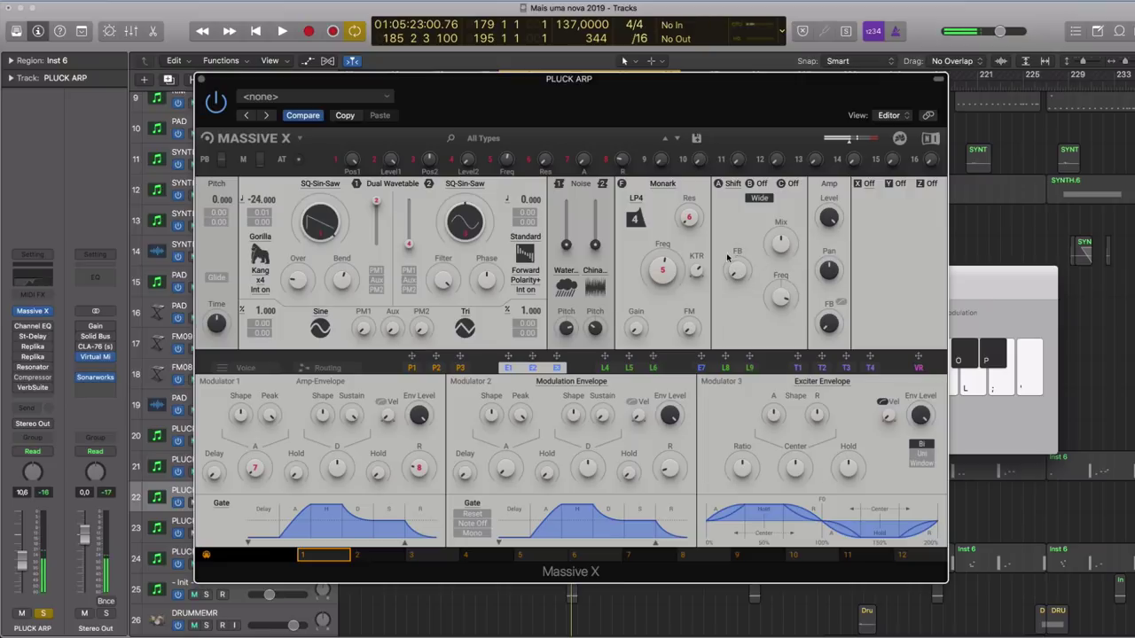
key("s")
- Try the Bit Crusher in insert slot A, followed by Track Delay in the same slot
left_click(729, 182)
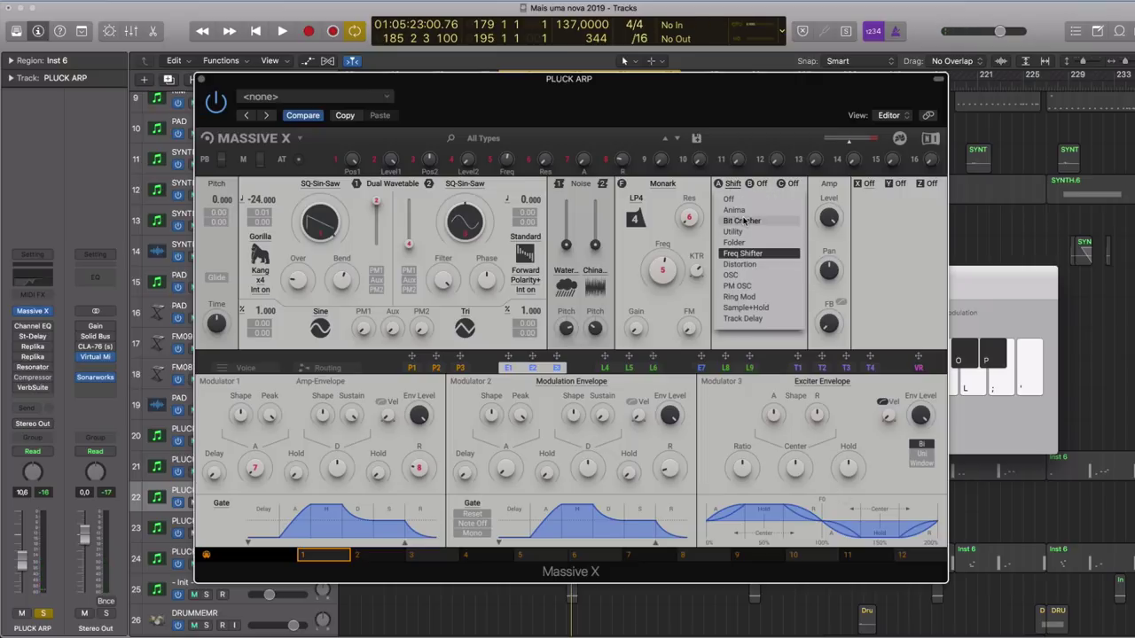
left_click(744, 221)
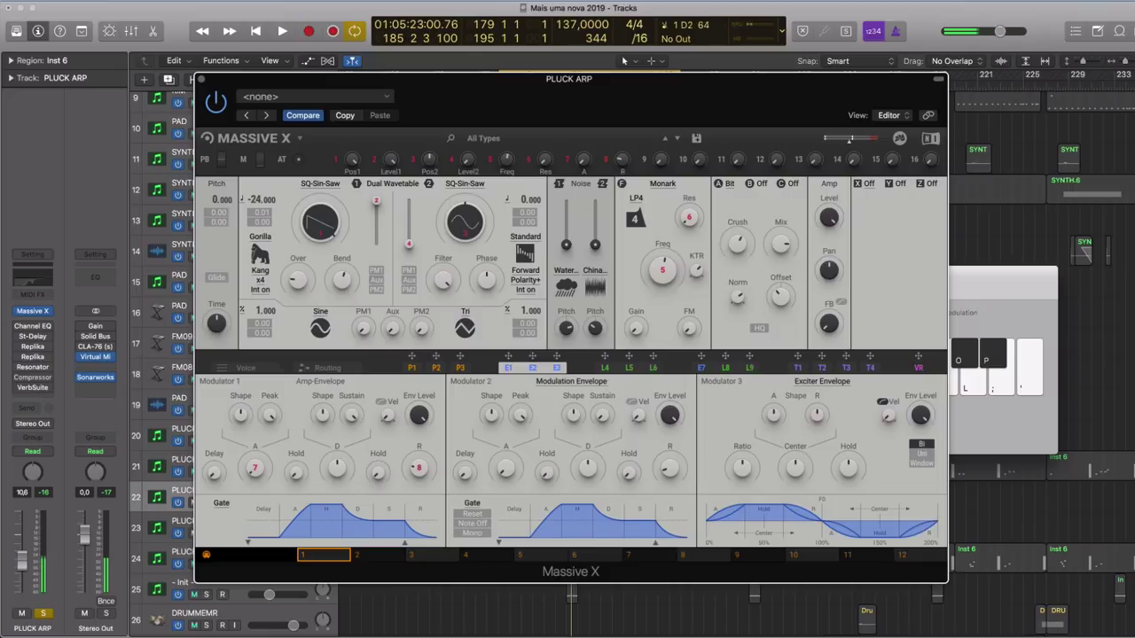
left_click(730, 185)
left_click(744, 319)
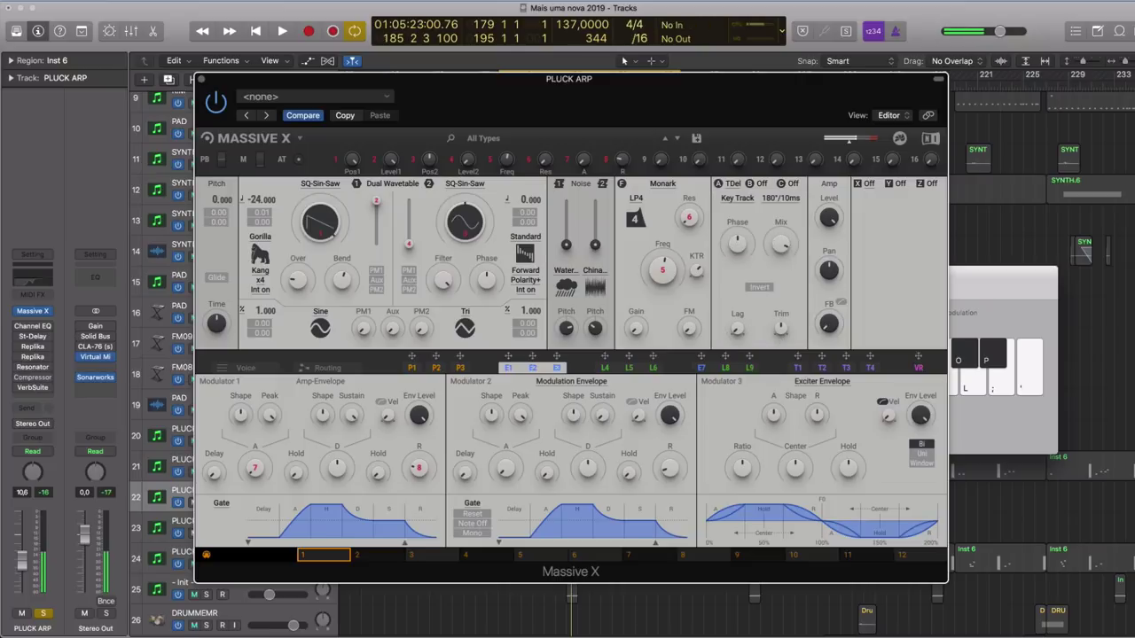
- Change insert slot A to OSC, play a note and sweep its phase
left_click(733, 184)
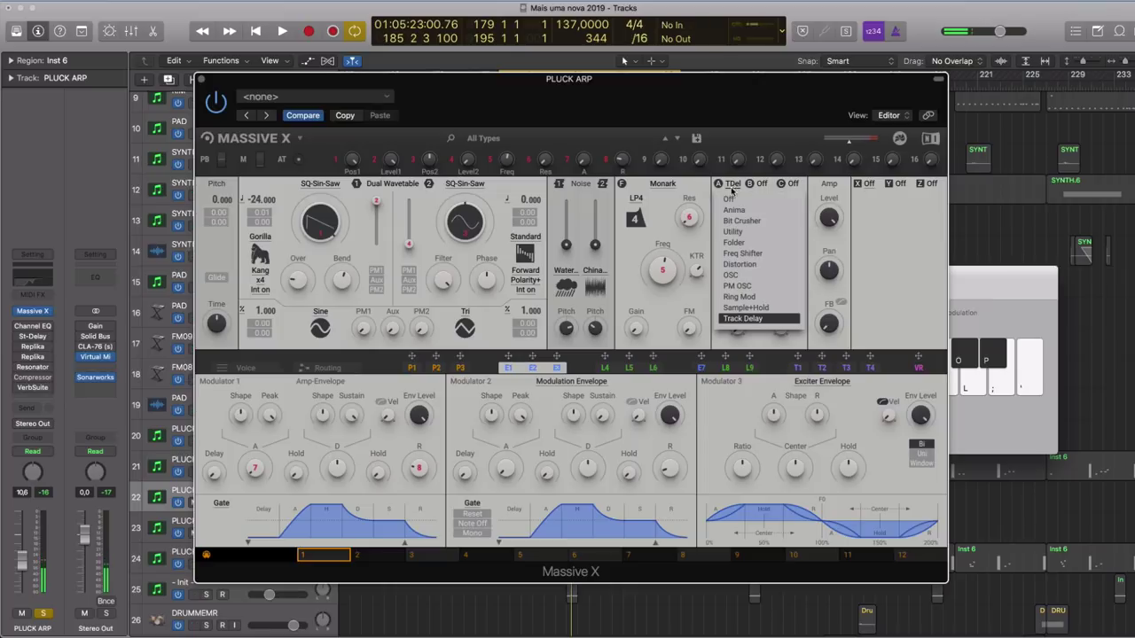
left_click(755, 274)
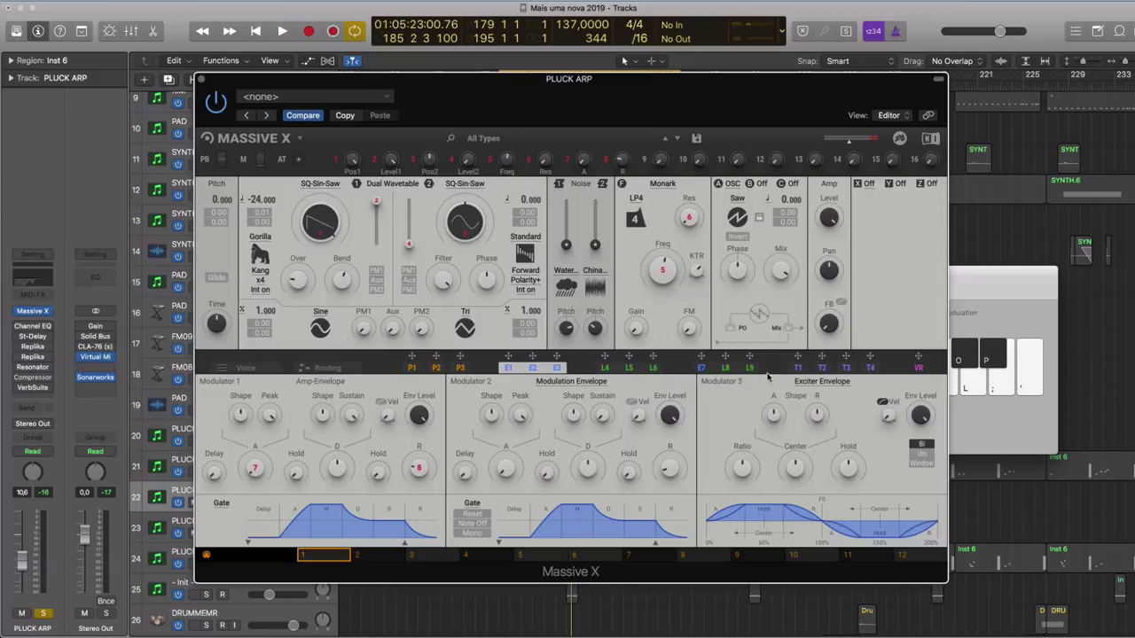
key("s")
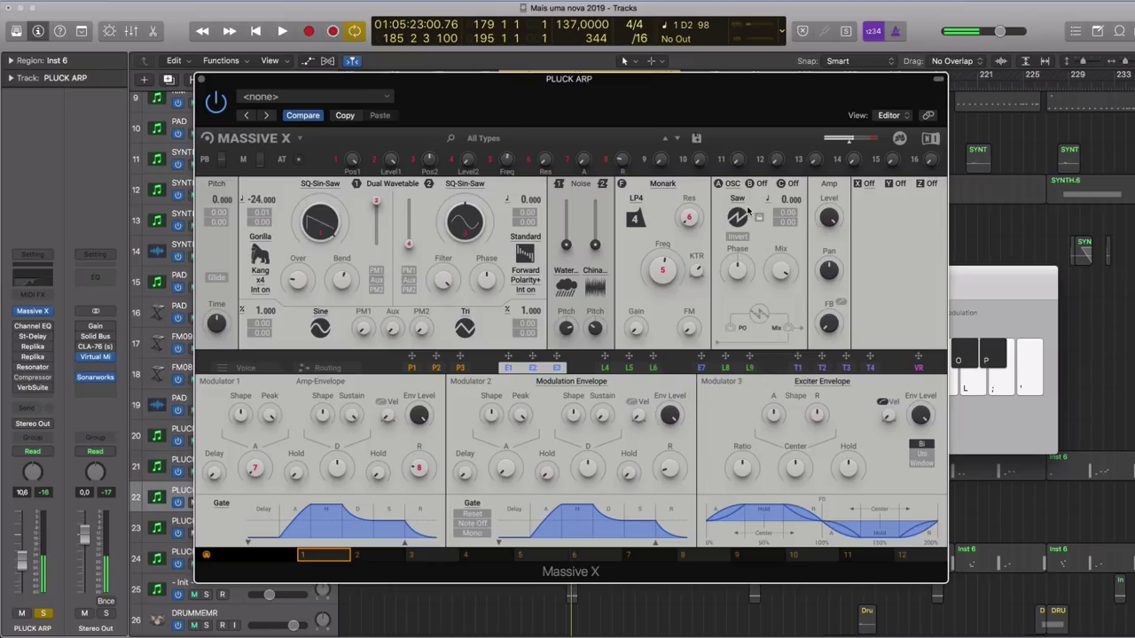
left_click_drag(734, 284, 734, 209)
- Try the Anima effect in insert slot A and set the slot back to Off
left_click(732, 184)
left_click(734, 209)
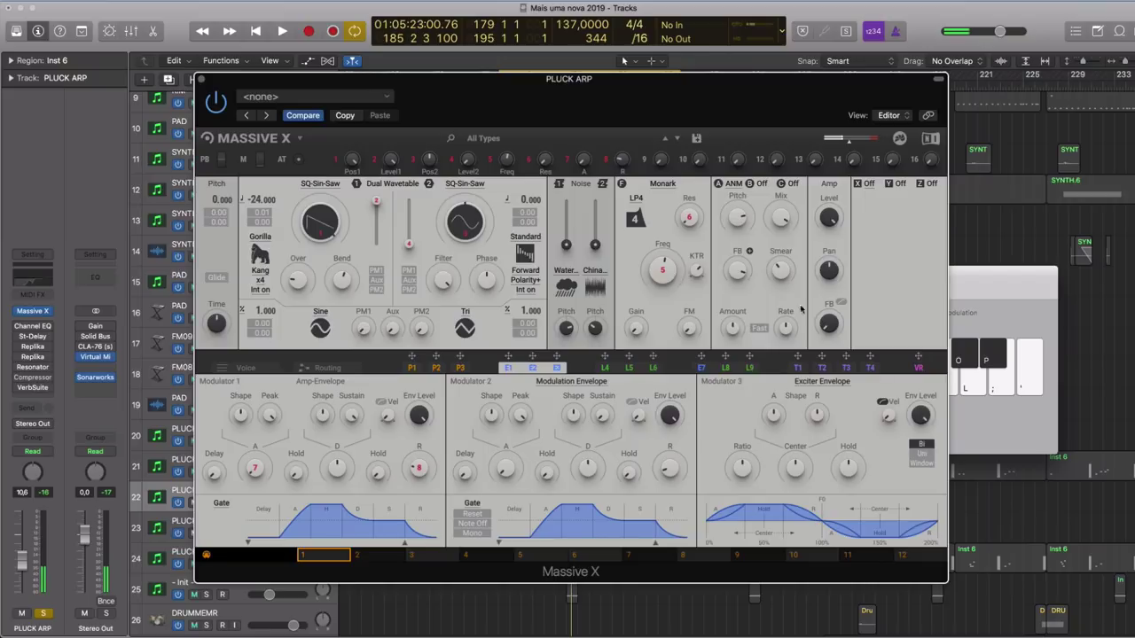
left_click(733, 184)
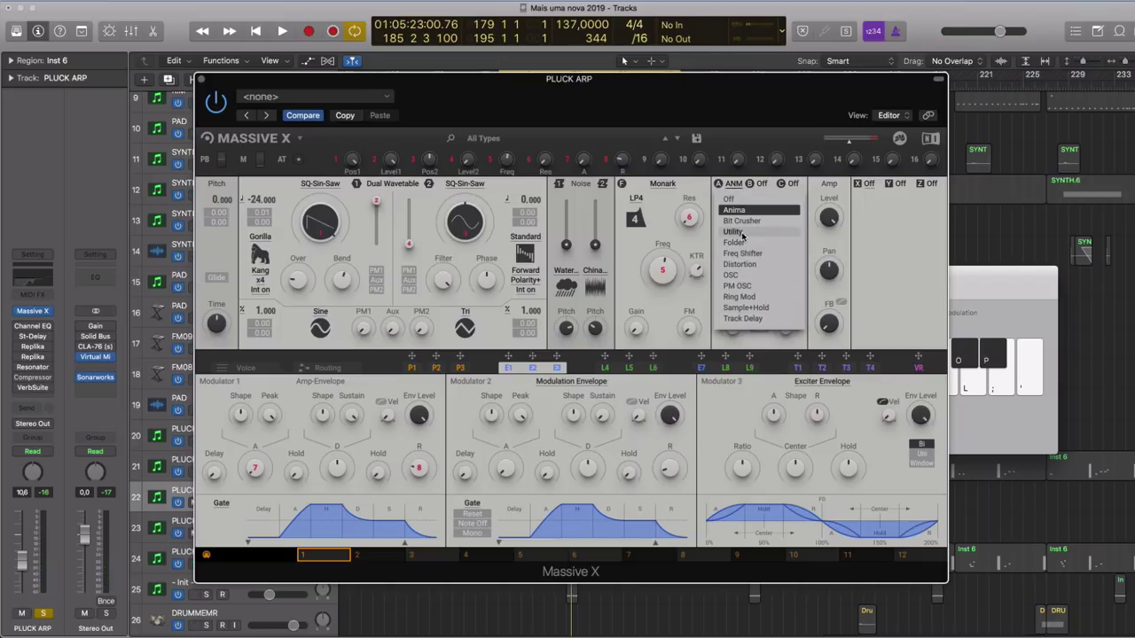
left_click(736, 198)
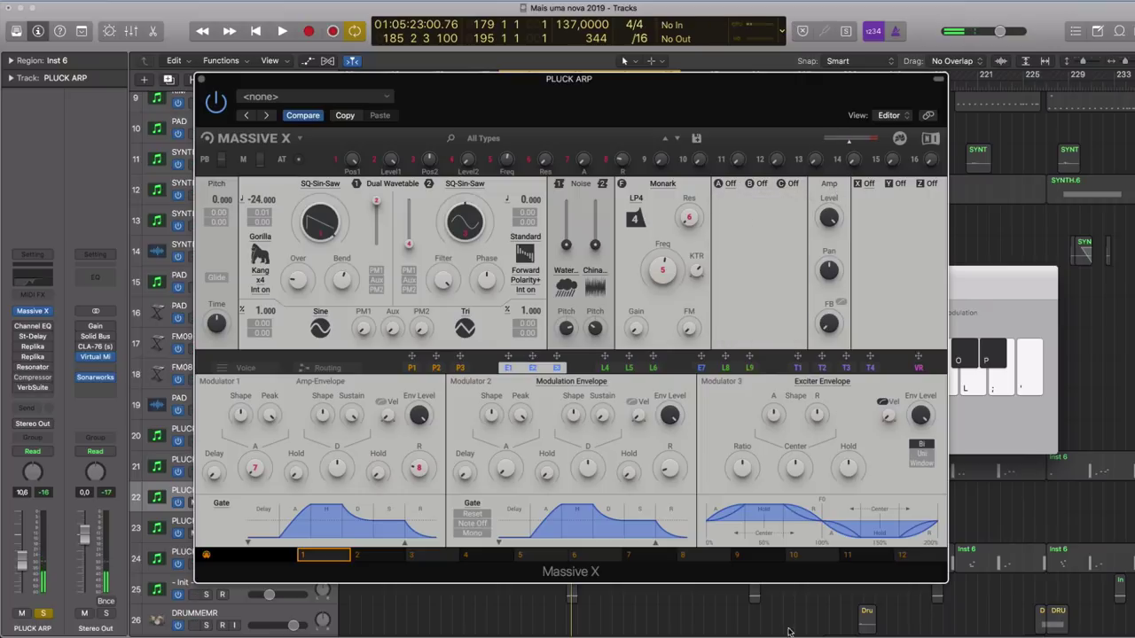
- Load a Stereo Delay into effect slot X, turn on Sync and raise the Time selector to its first division
left_click(897, 183)
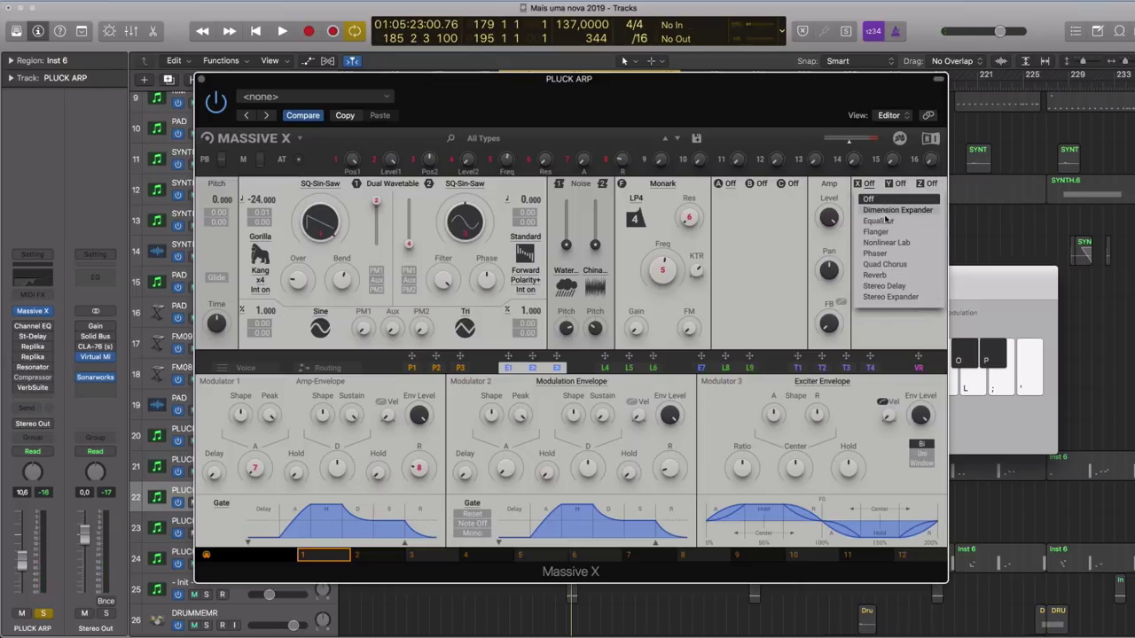
left_click(925, 287)
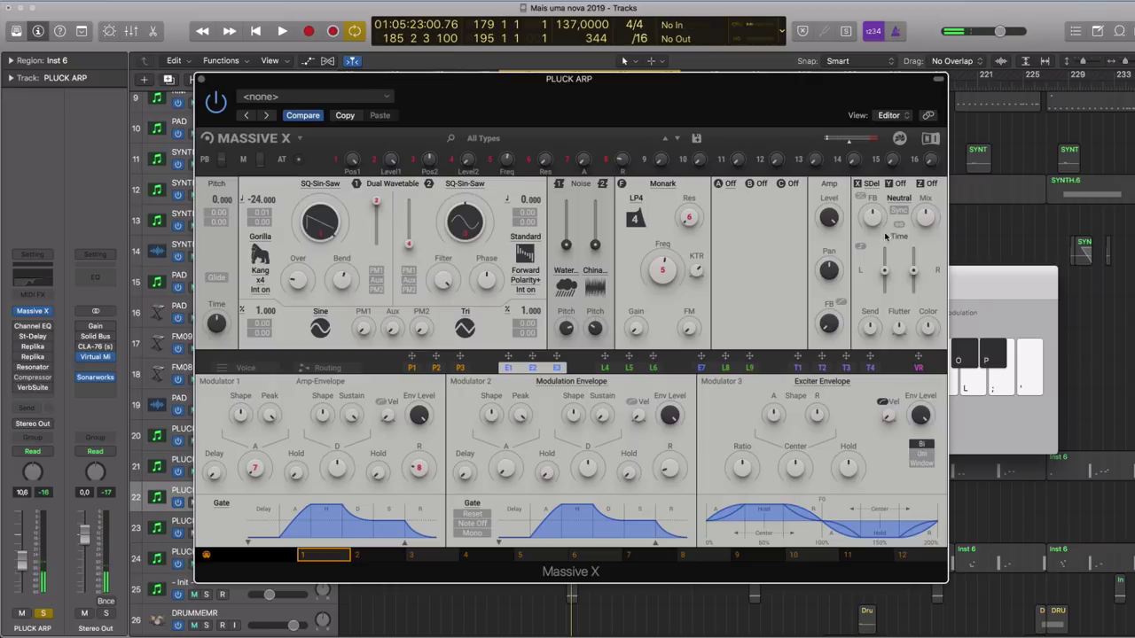
left_click(900, 211)
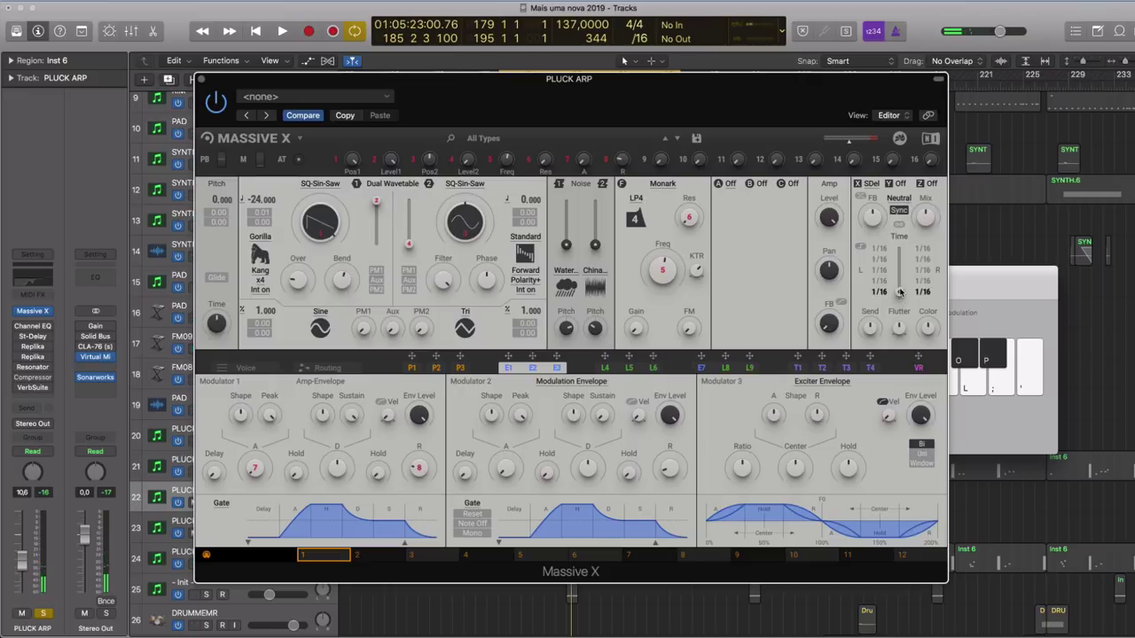
left_click_drag(898, 292, 898, 248)
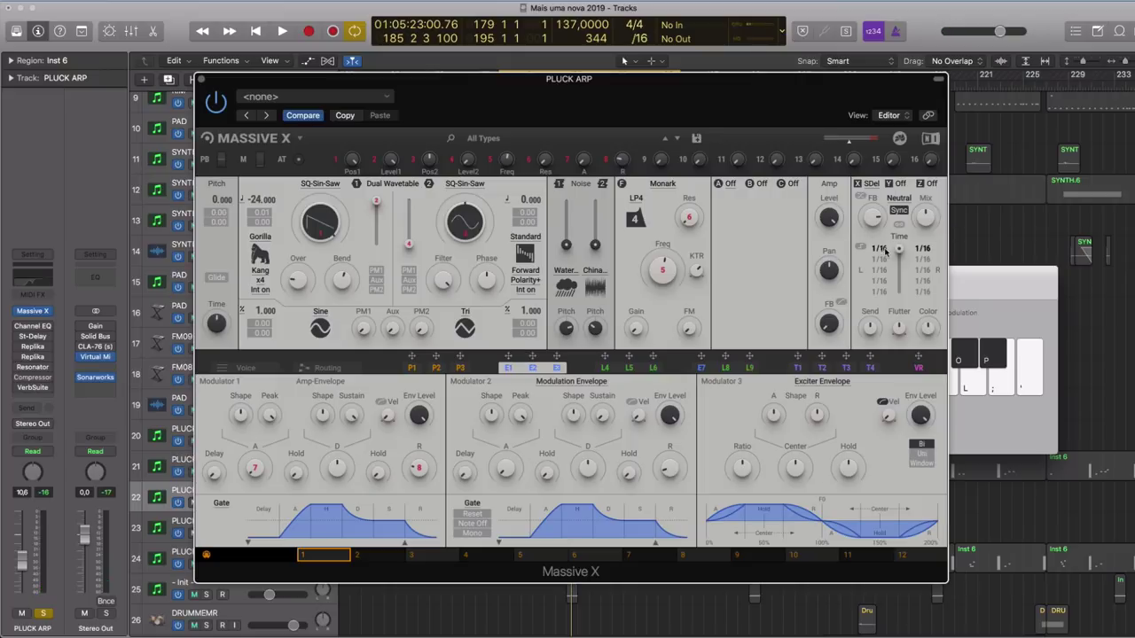
- Set the synced delay time to 1/8 and link the two delay channels, playing a note to test it
left_click_drag(882, 249, 883, 269)
left_click(898, 225)
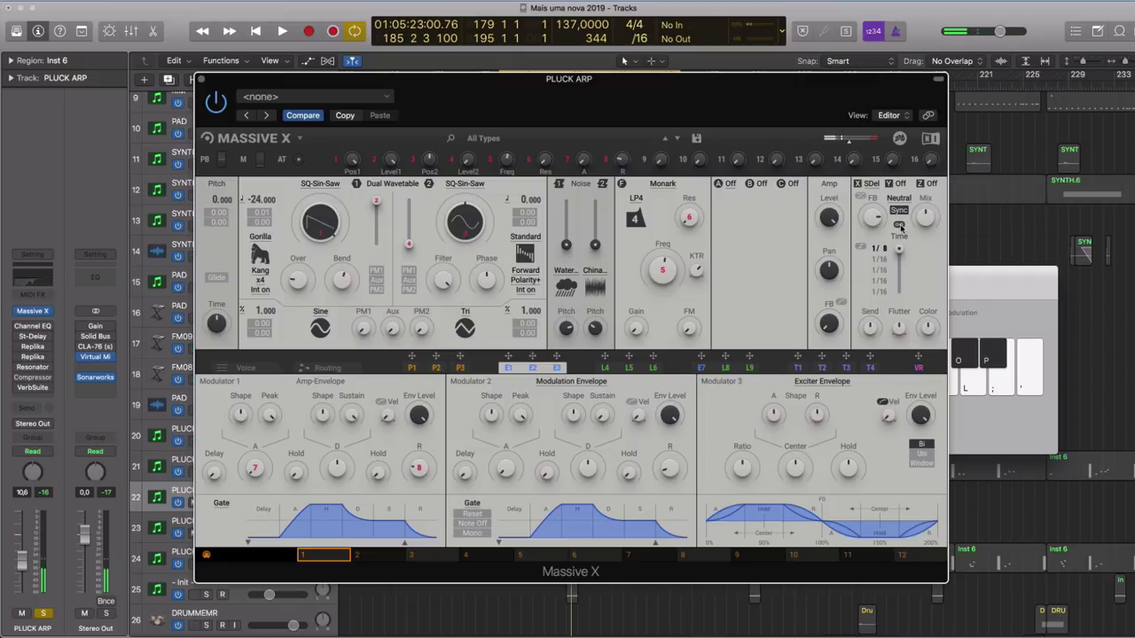
left_click(901, 226)
left_click(901, 226)
key("s")
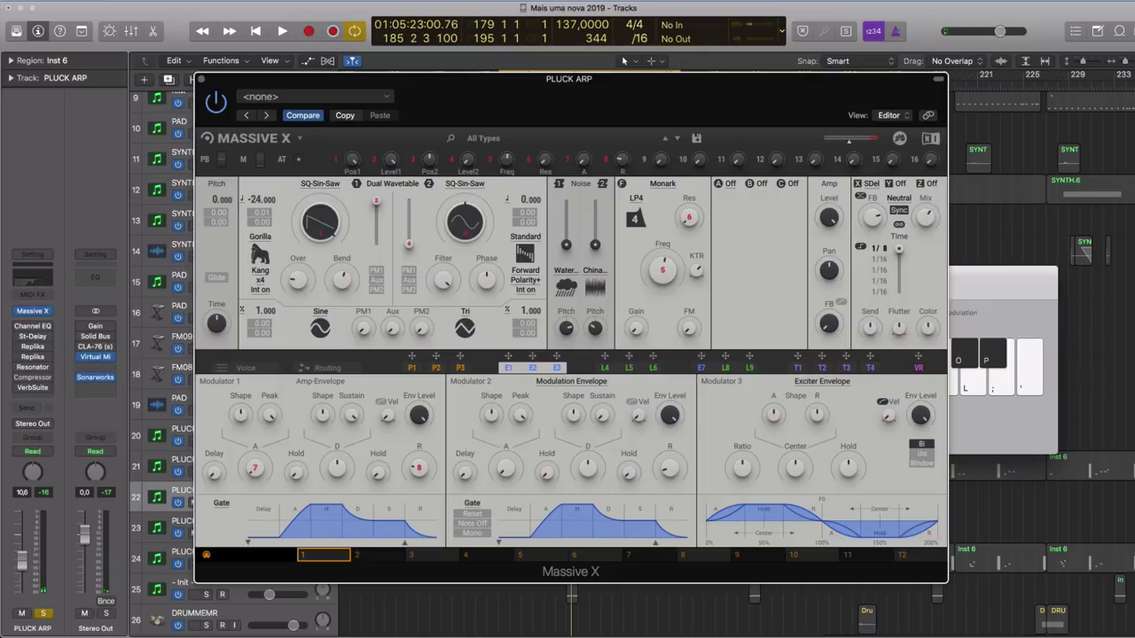
- Audition the delay at 1/16 and 1/12 times while playing notes, ending on 1/8
left_click_drag(883, 249, 883, 231)
key("s")
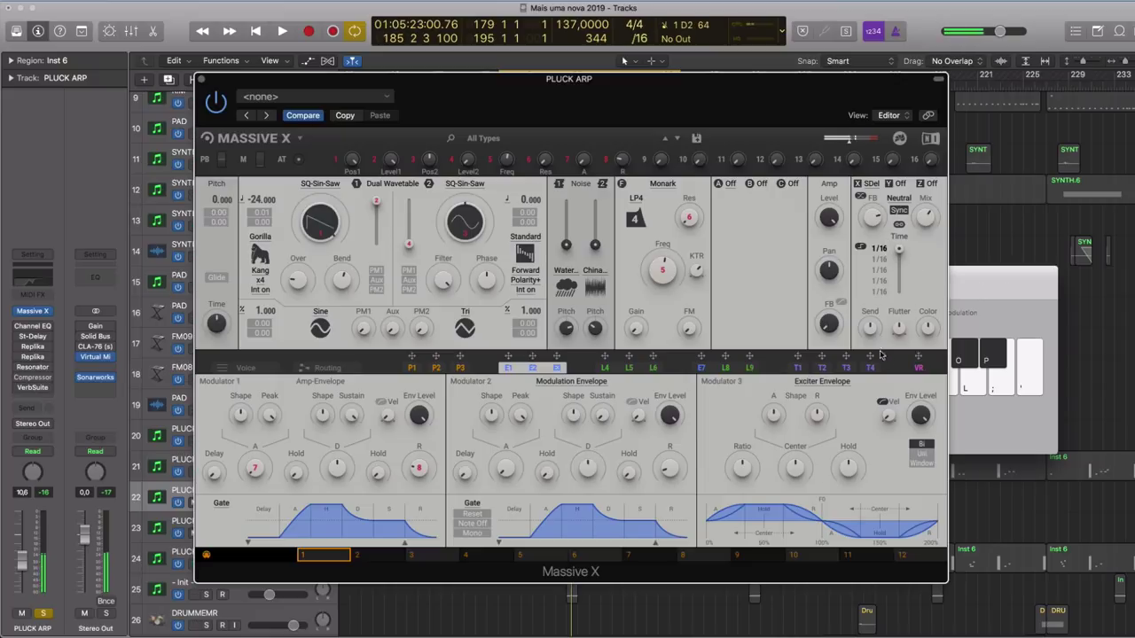
key("s")
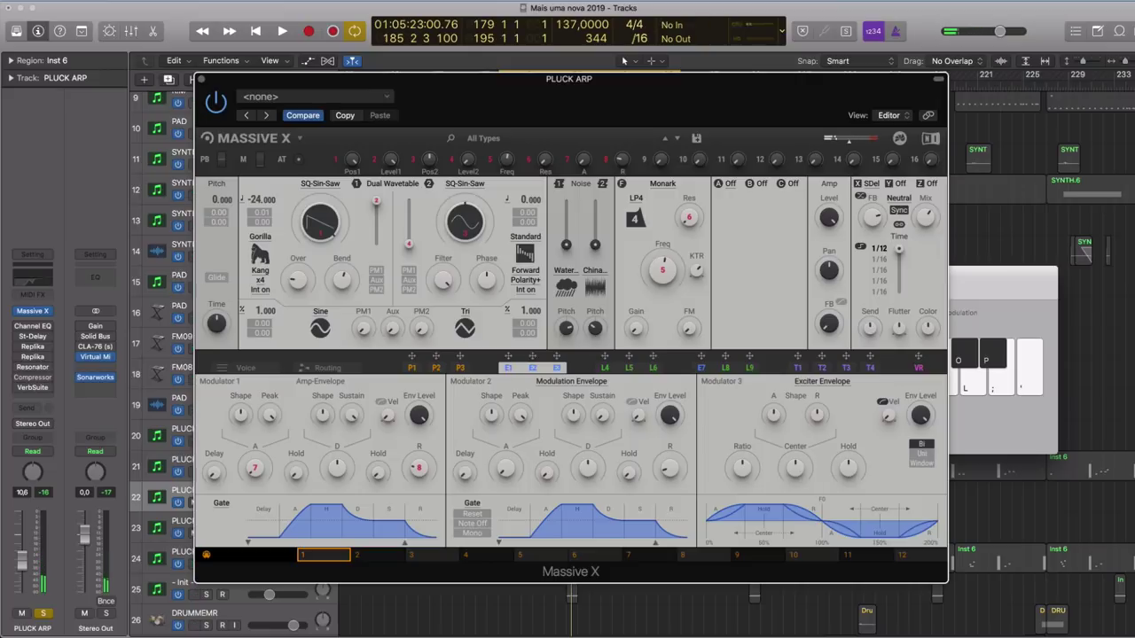
left_click_drag(883, 249, 883, 265)
key("s")
- Load a Reverb into effect slot Y
left_click(901, 184)
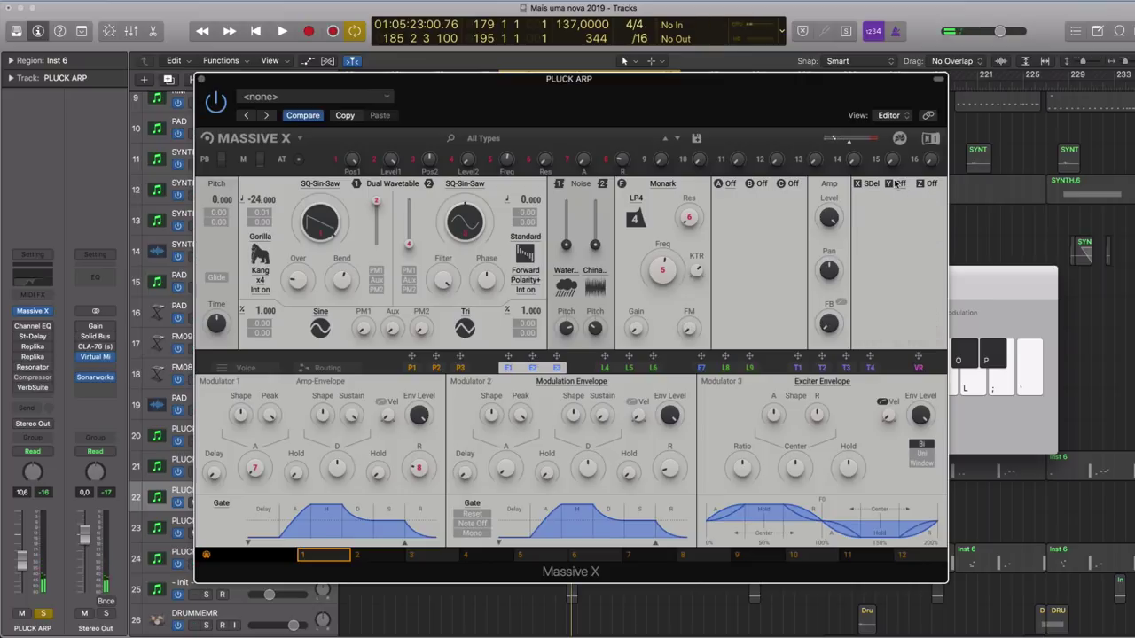
key("s")
left_click(901, 184)
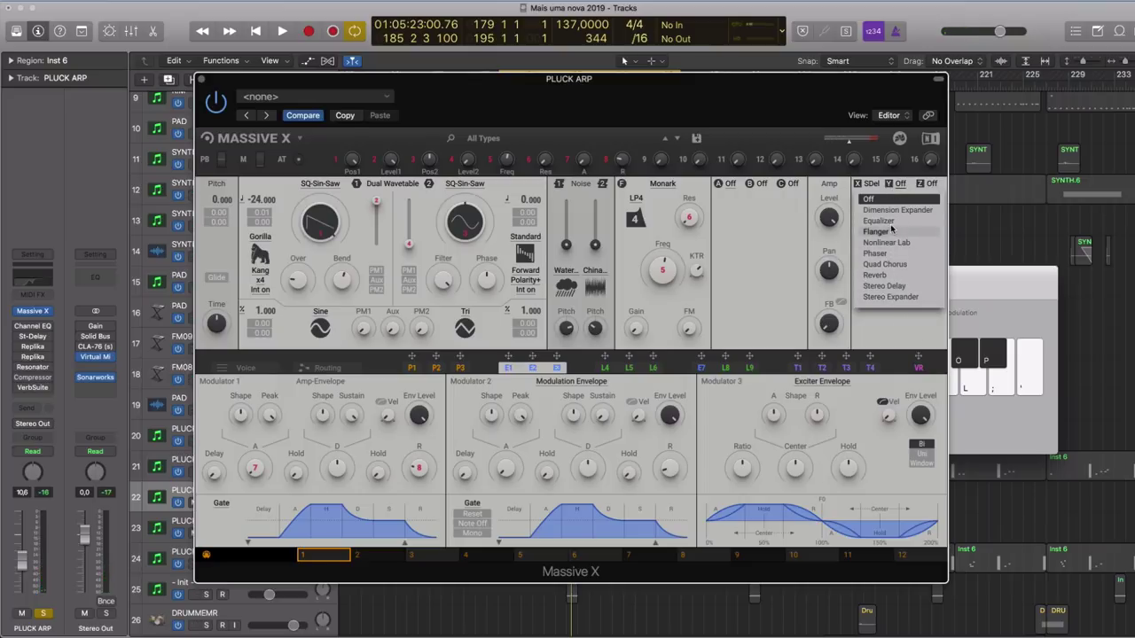
left_click(882, 275)
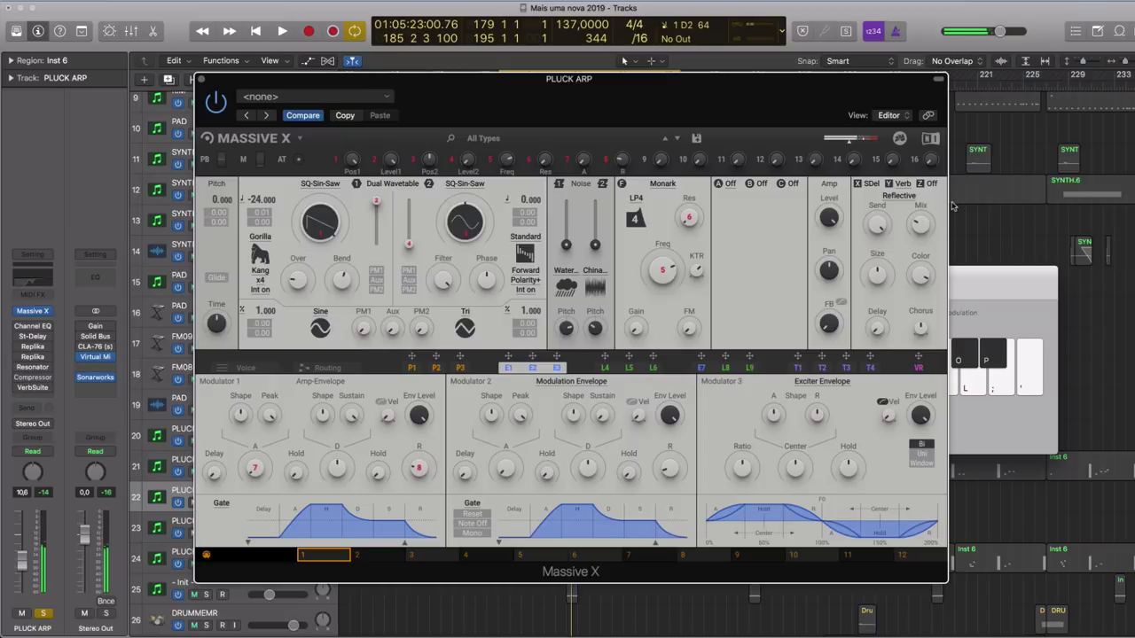
- Review the Stereo Delay settings in effect slot X and the effect choices available for empty slot Z
left_click(873, 184)
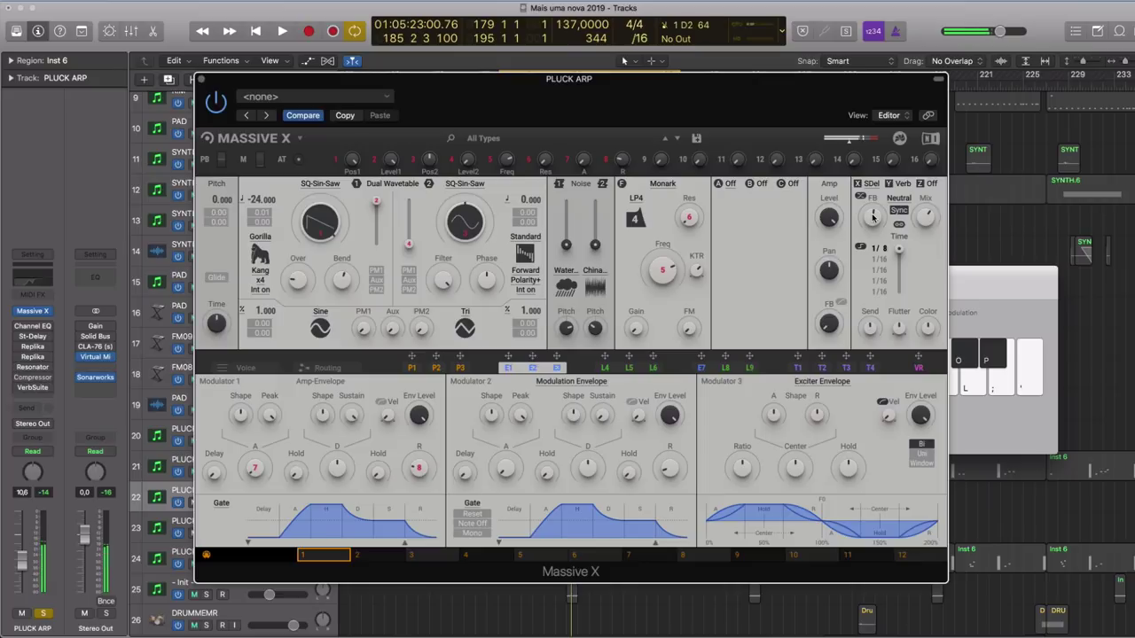
left_click(920, 183)
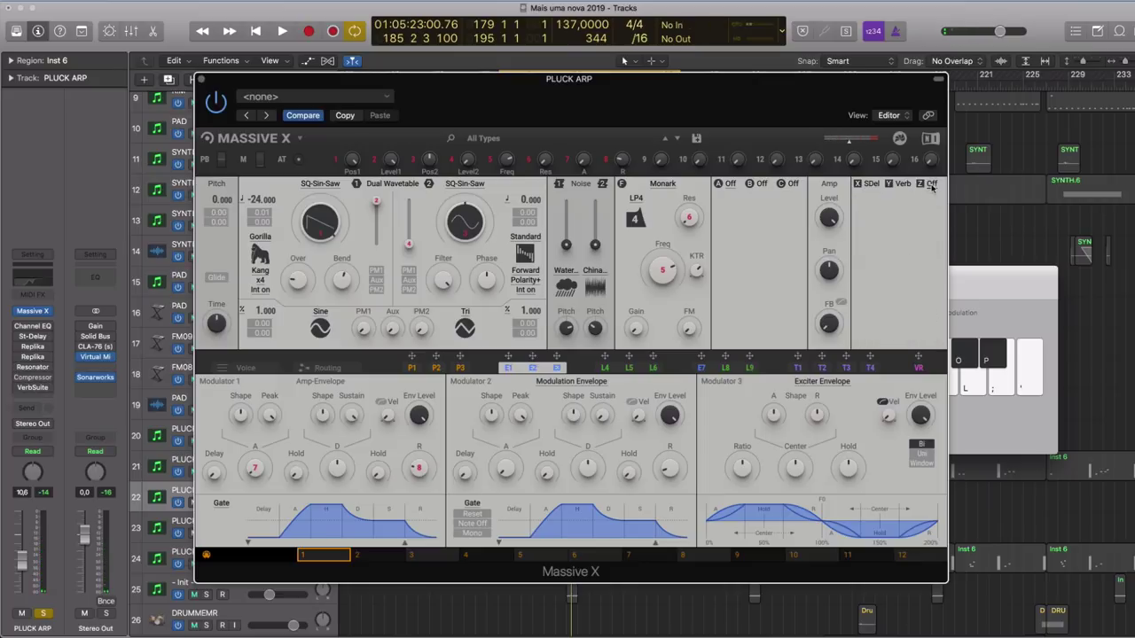
left_click(929, 184)
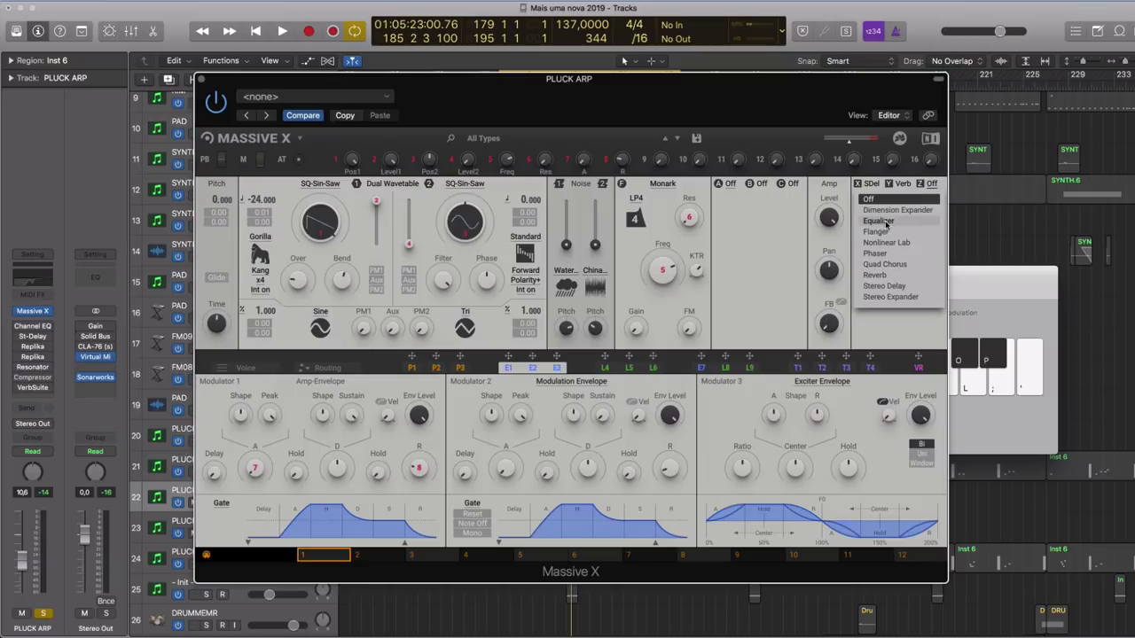
left_click(683, 325)
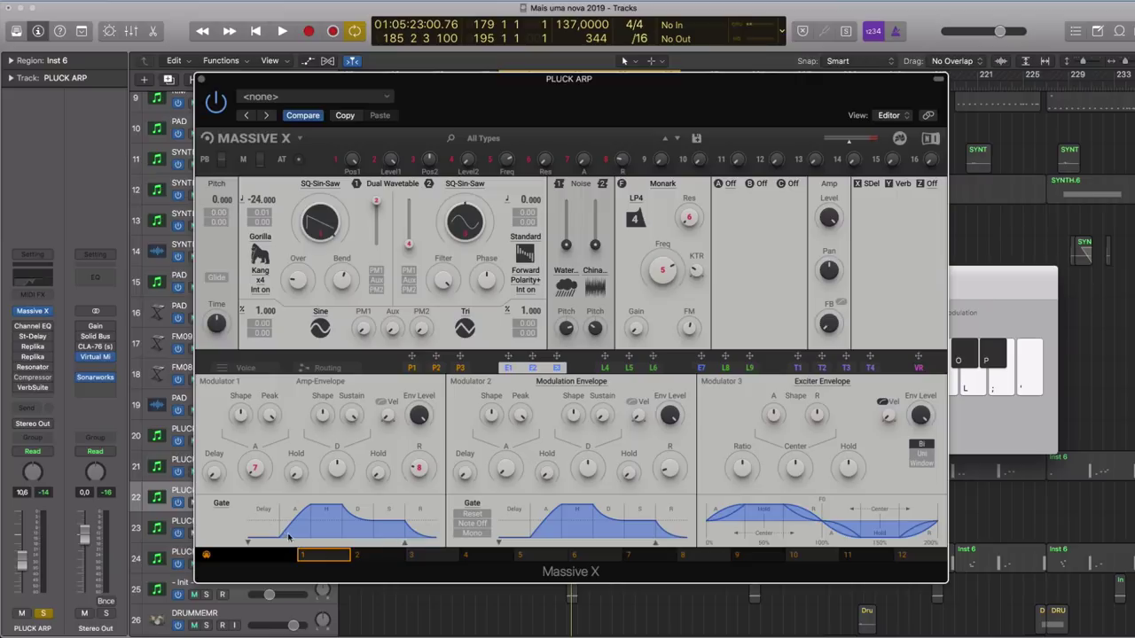
- Route Modulation Envelope E2 to the Monark filter's frequency and adjust the cutoff and modulation amount, playing a note to test it
key("s")
left_click_drag(509, 356, 653, 193)
left_click_drag(662, 284, 662, 269)
left_click_drag(532, 355, 652, 301)
key("s")
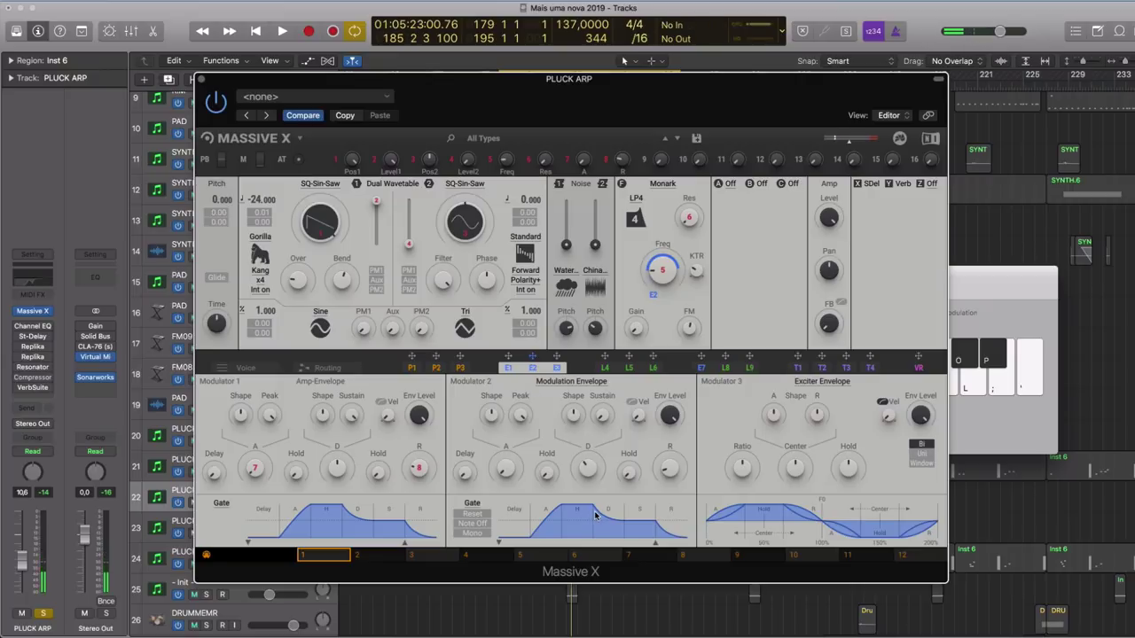
- Adjust the decay and attack of Modulation Envelope 2 while playing notes to hear the filter movement
left_click_drag(587, 468, 587, 456)
key("s")
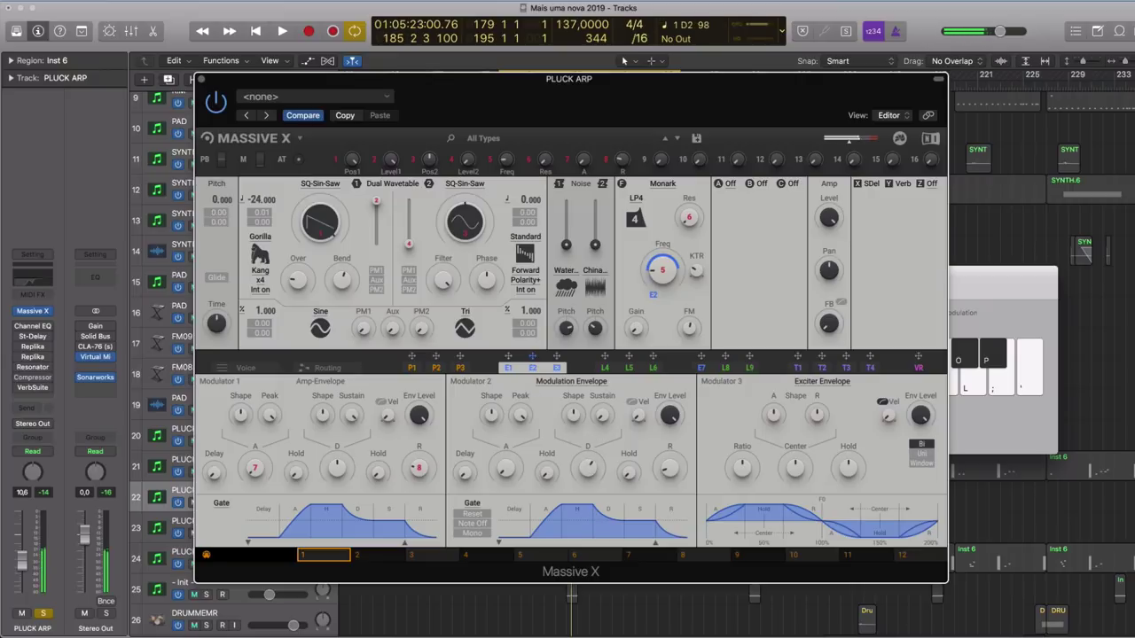
key("s")
left_click_drag(510, 475, 510, 460)
key("s")
key("s")
key("s")
key("d")
- Try oscillator 1 at a pitch of -12 and play several notes to audition it
left_click_drag(340, 216, 339, 195)
left_click_drag(255, 200, 255, 198)
key("s")
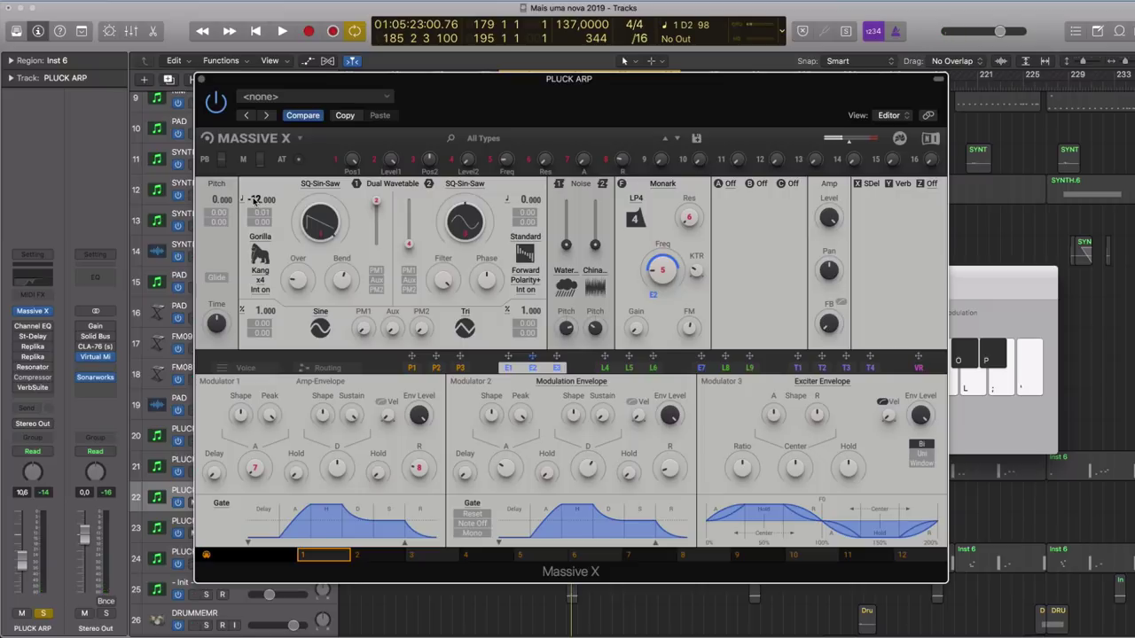
key("l")
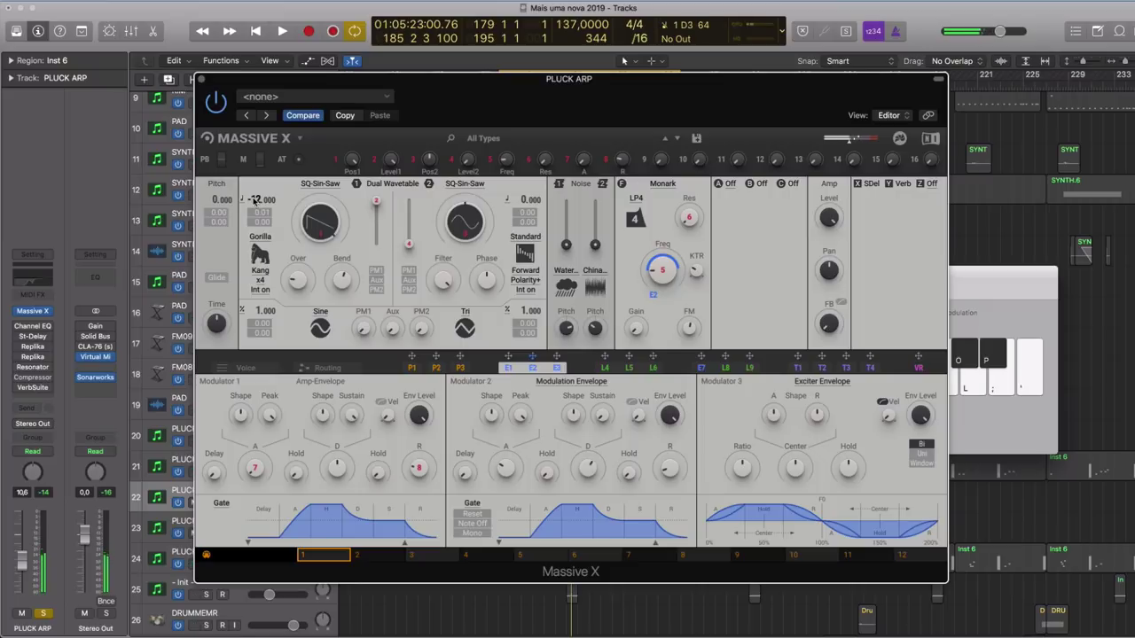
key("j")
key("l")
key("f")
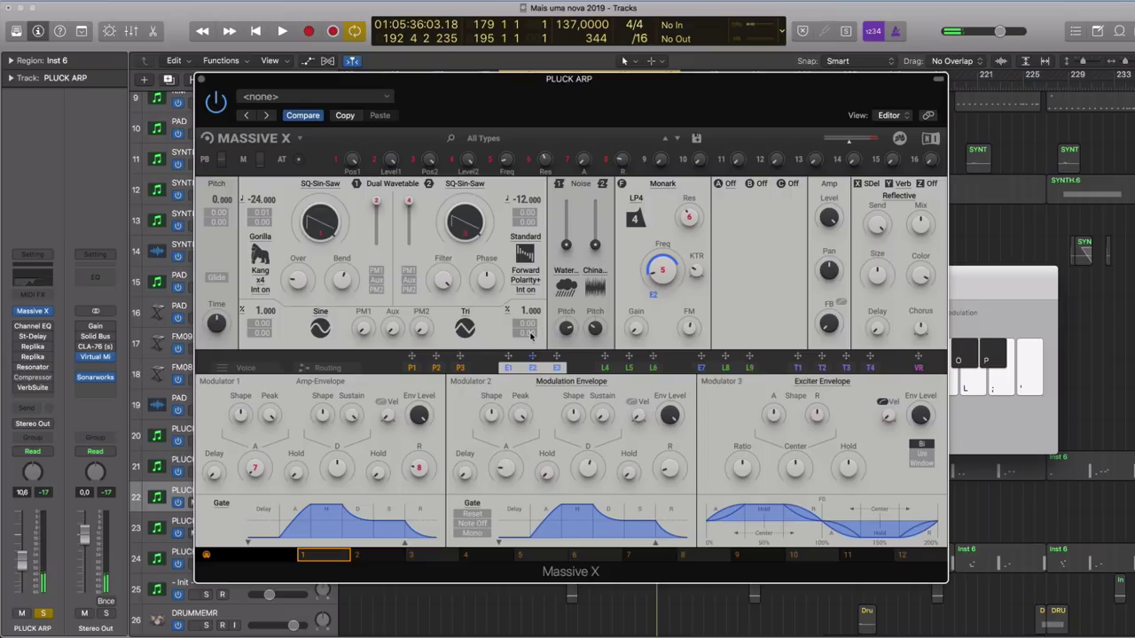
- Show the LFO modulators L4 to L6
left_click(636, 369)
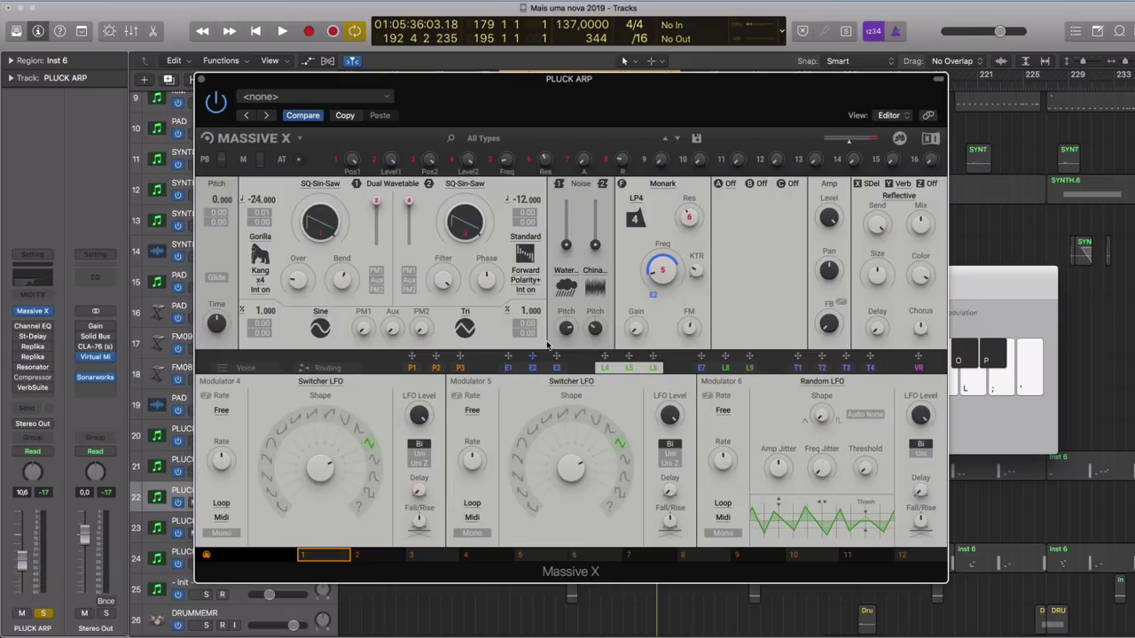
key("space")
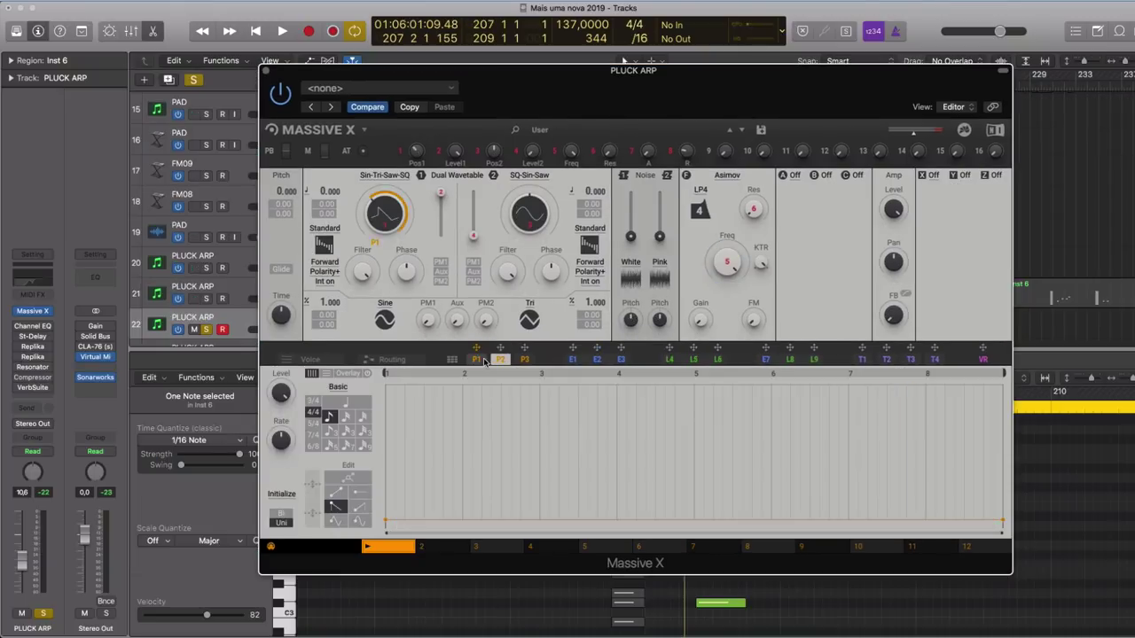
- Delete the P1 modulation from oscillator 1's wavetable position
right_click(375, 245)
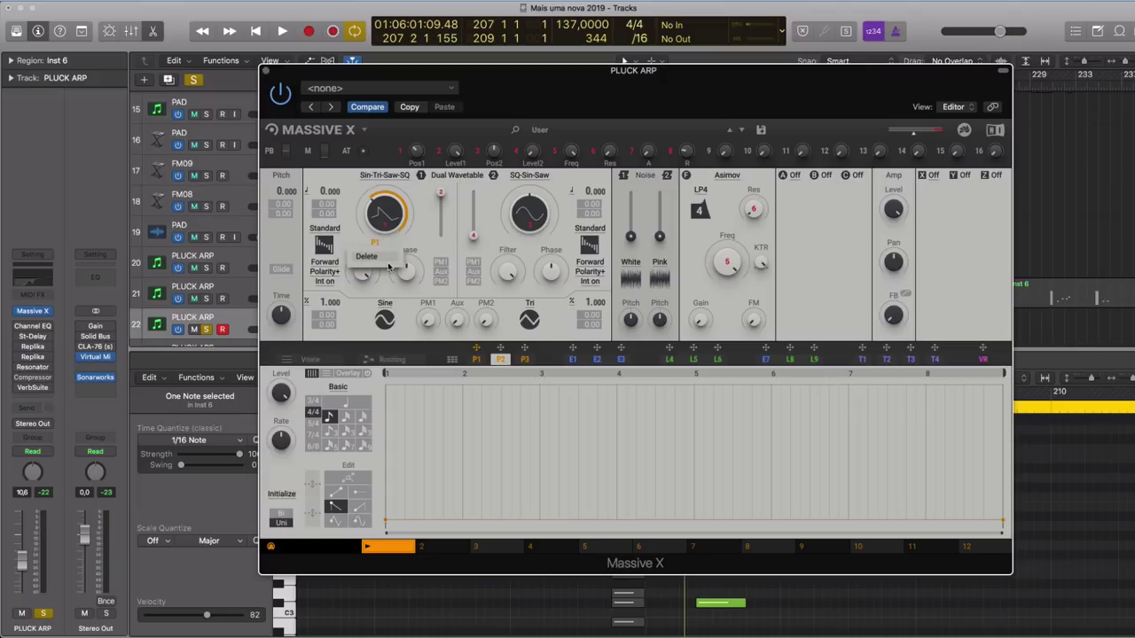
left_click(387, 263)
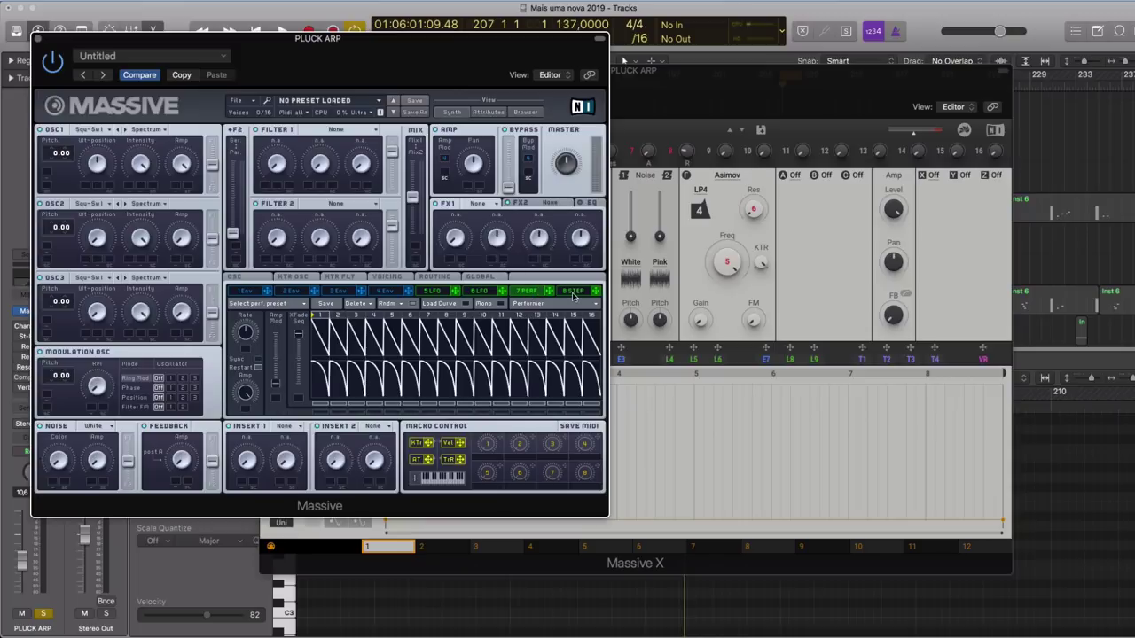
- Look at the Stepper modulator in the original Massive for comparison, and close its window
left_click(573, 294)
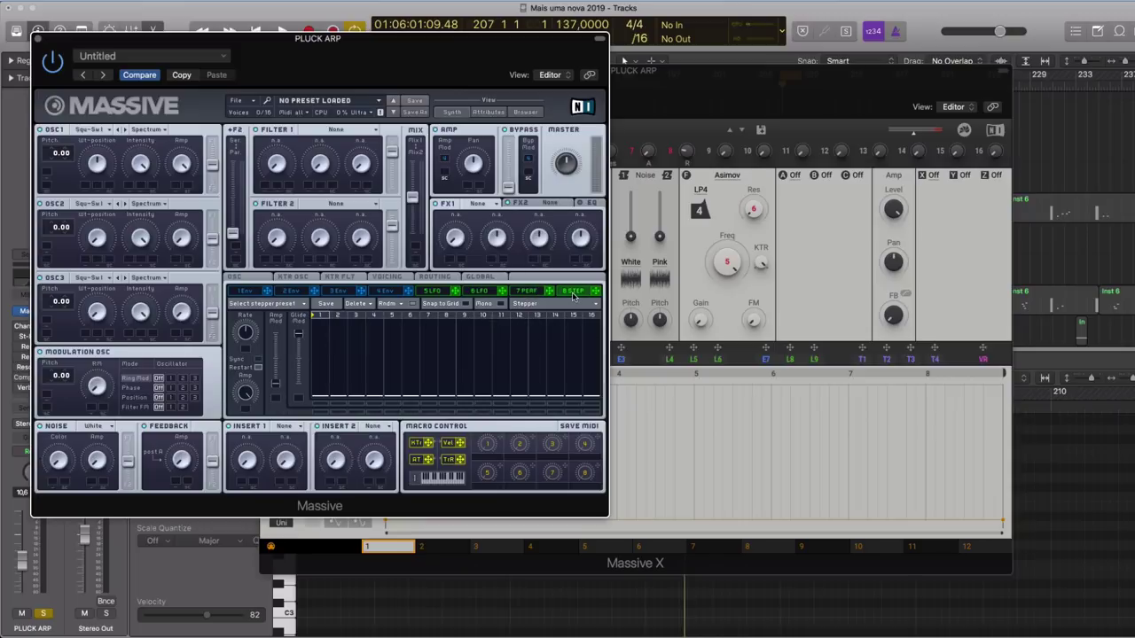
left_click(39, 42)
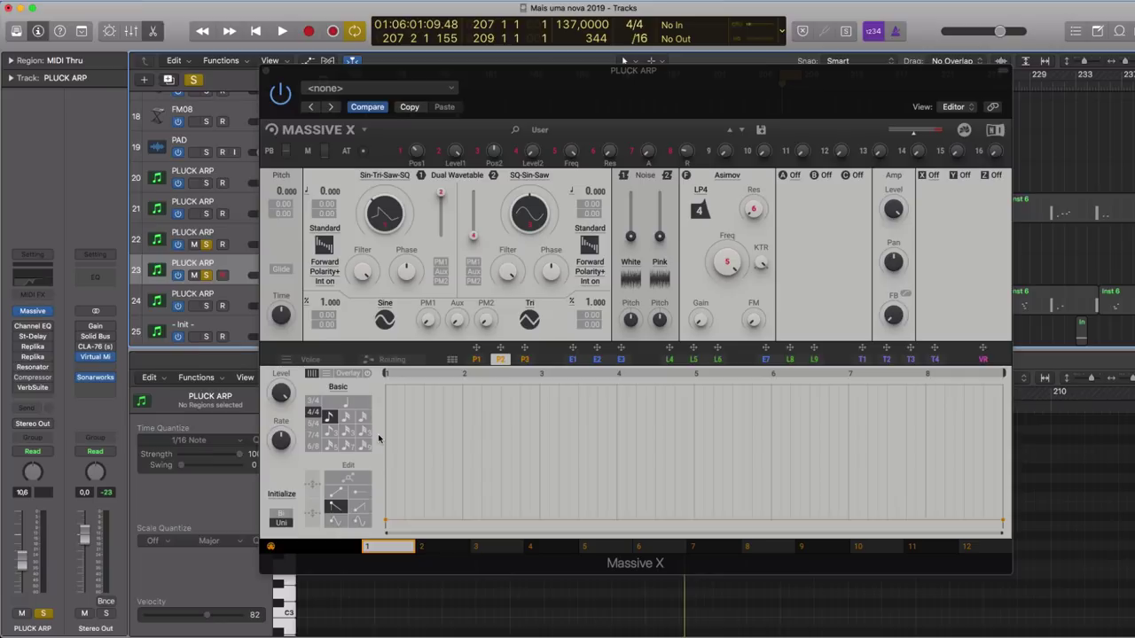
key("space")
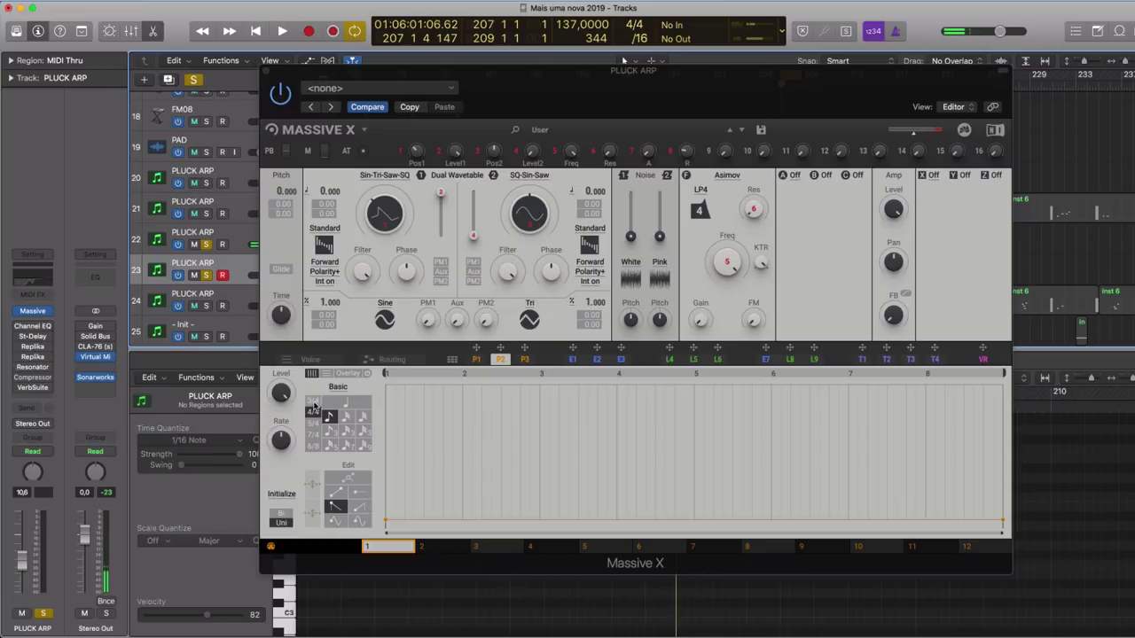
- Draw falling ramps of varying height across all eight bars of Performer P2, using the 4/4 grid
left_click(312, 413)
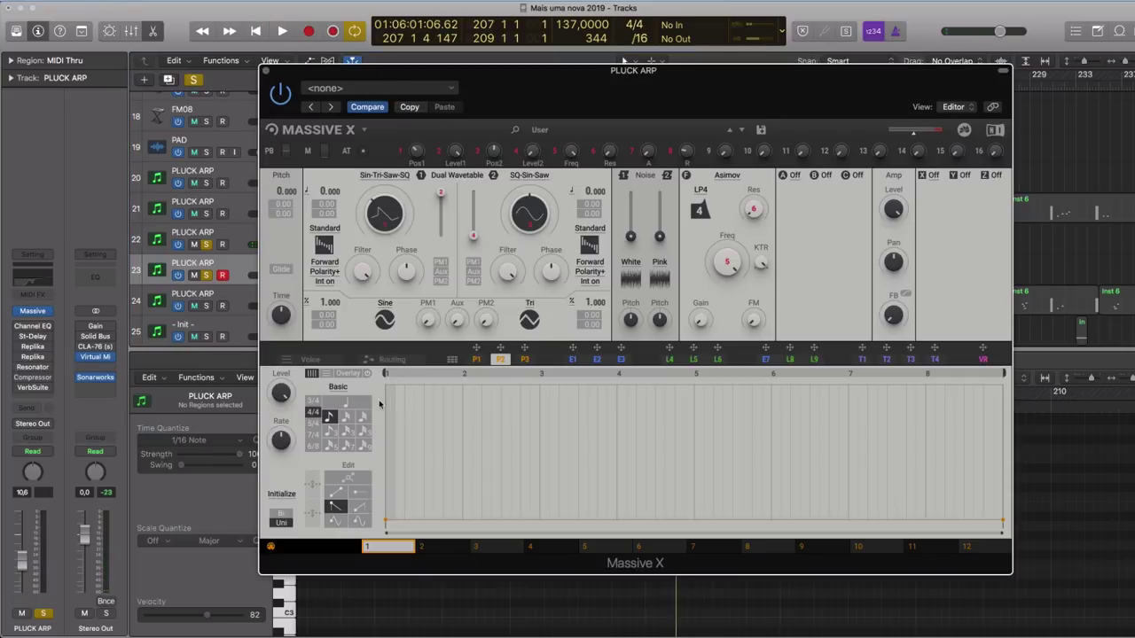
left_click(336, 506)
mouse_move(390, 387)
left_mouse_down()
mouse_move(443, 474)
mouse_move(457, 399)
mouse_move(485, 414)
mouse_move(521, 470)
mouse_move(610, 424)
mouse_move(745, 410)
mouse_move(991, 433)
mouse_move(984, 443)
left_mouse_up()
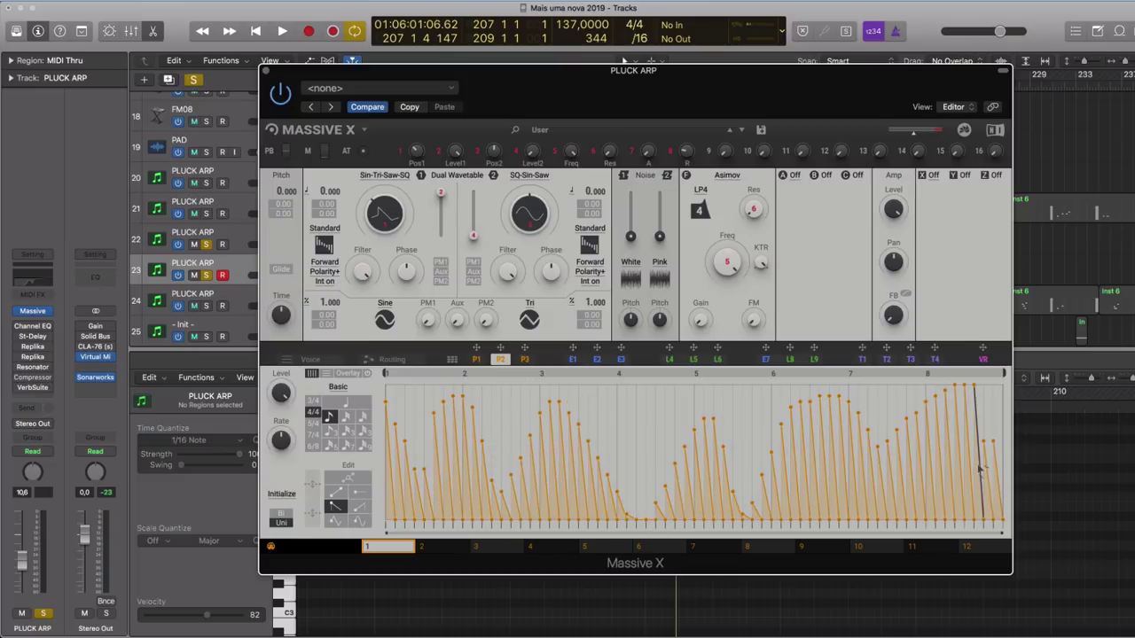
- Route Performer P2 to oscillator 1's level with the base level at minimum, and play the track to hear the rhythm
left_click_drag(503, 349, 502, 348)
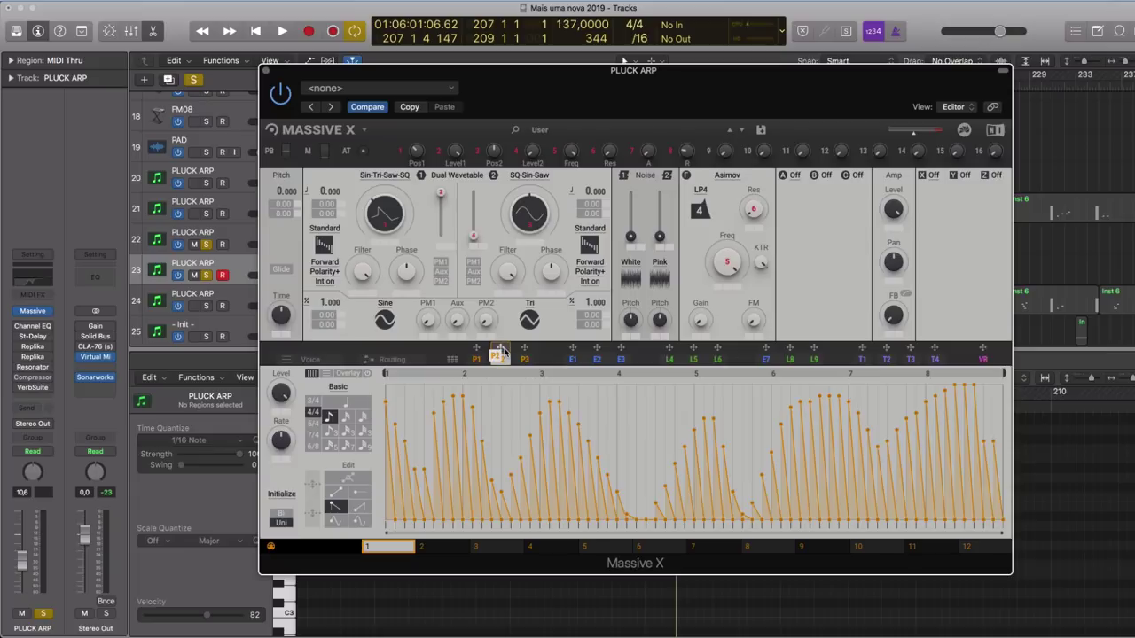
left_click_drag(441, 252, 441, 250)
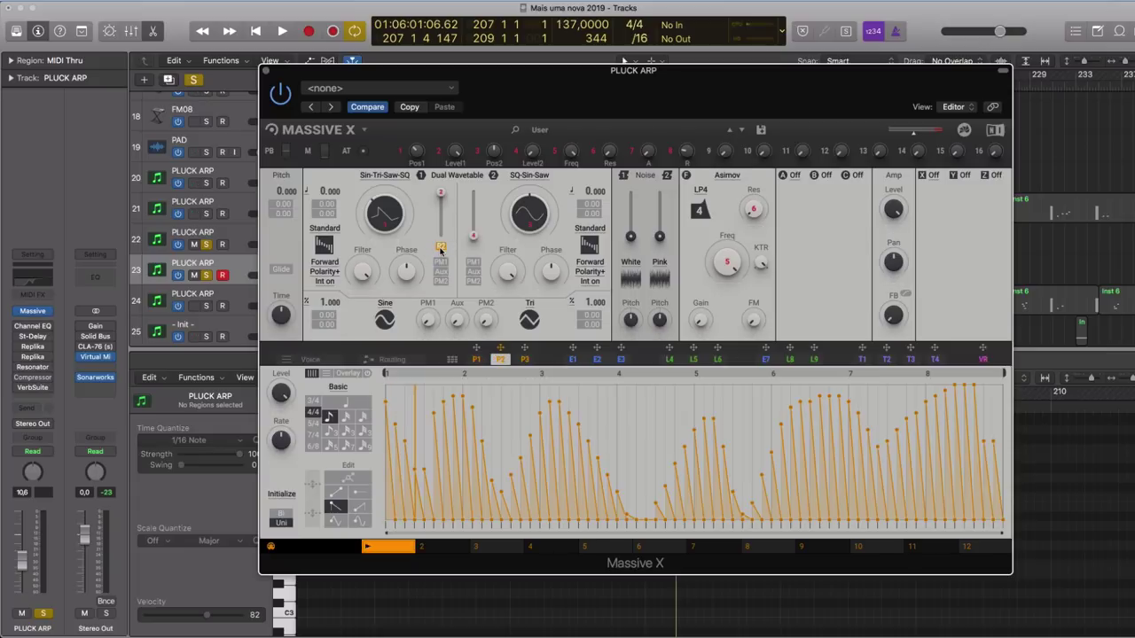
key("space")
key("space")
left_click_drag(444, 202, 441, 235)
key("space")
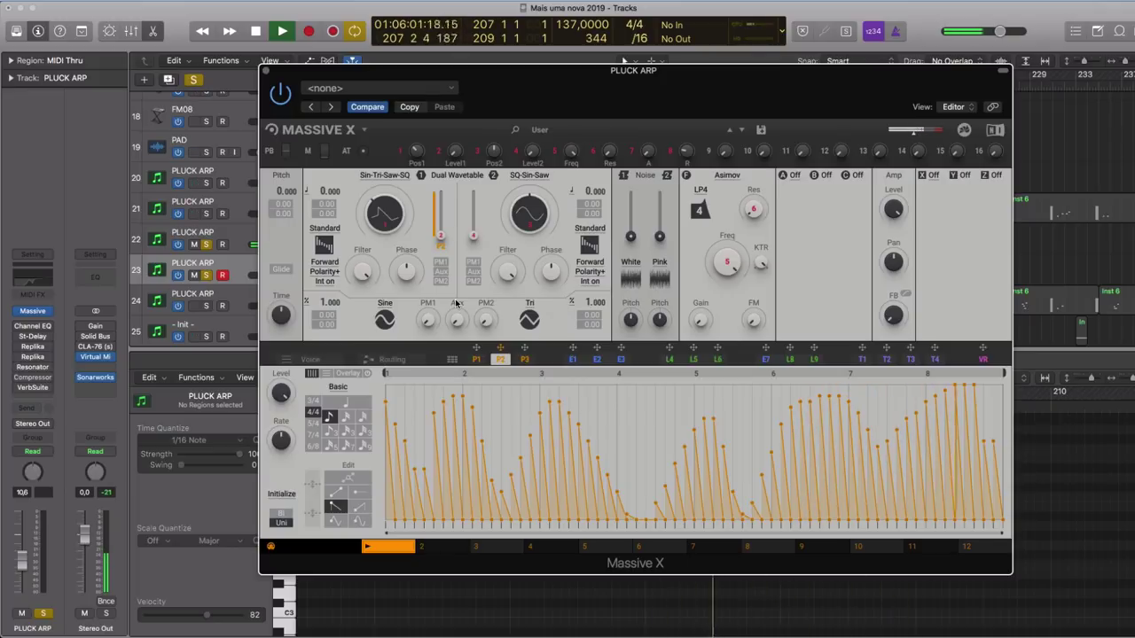
key("space")
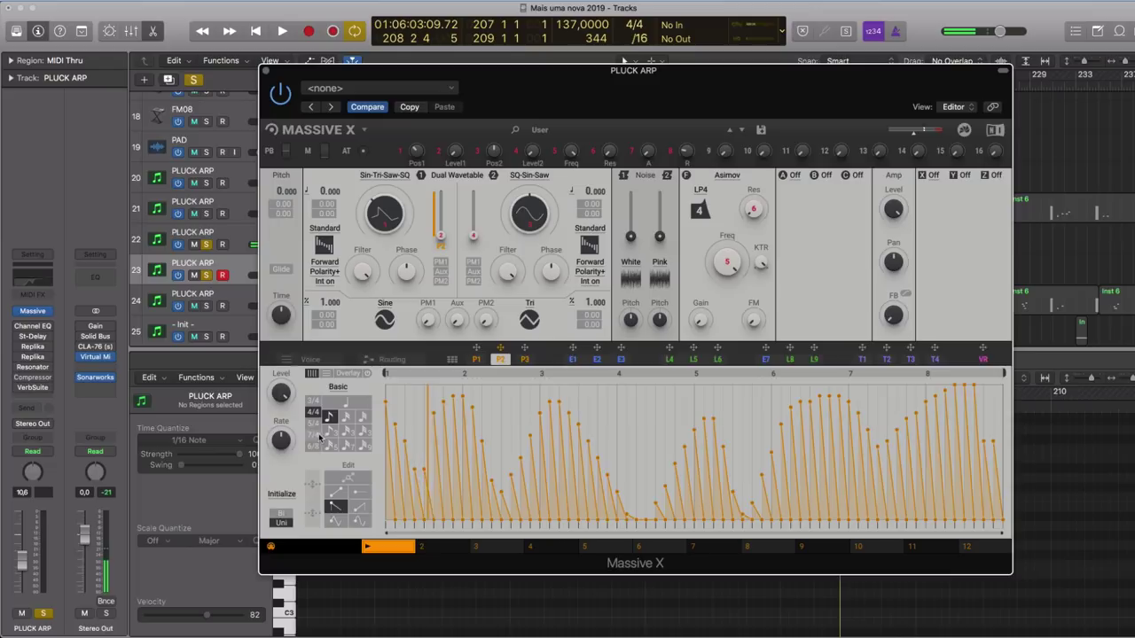
- Try other note-length grid resolutions for the Performer P2 pattern and audition them in playback
left_click(346, 417)
key("space")
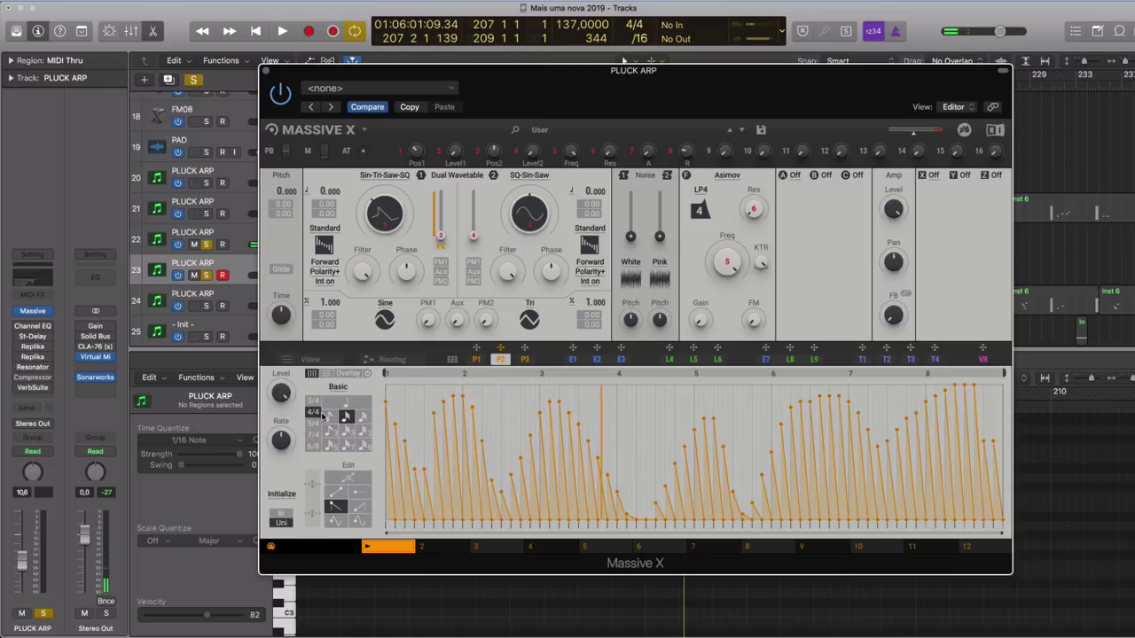
left_click(341, 404)
key("space")
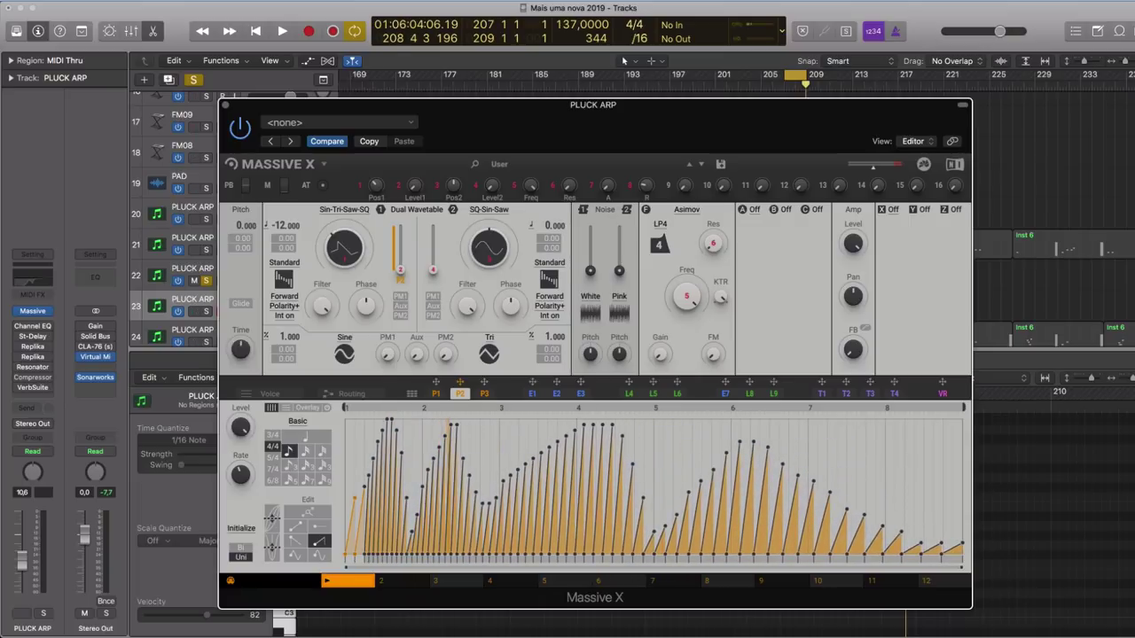
- Audition the warped rising-ramp pattern in Performer P2 and redraw it with falling ramps across all eight bars
key("space")
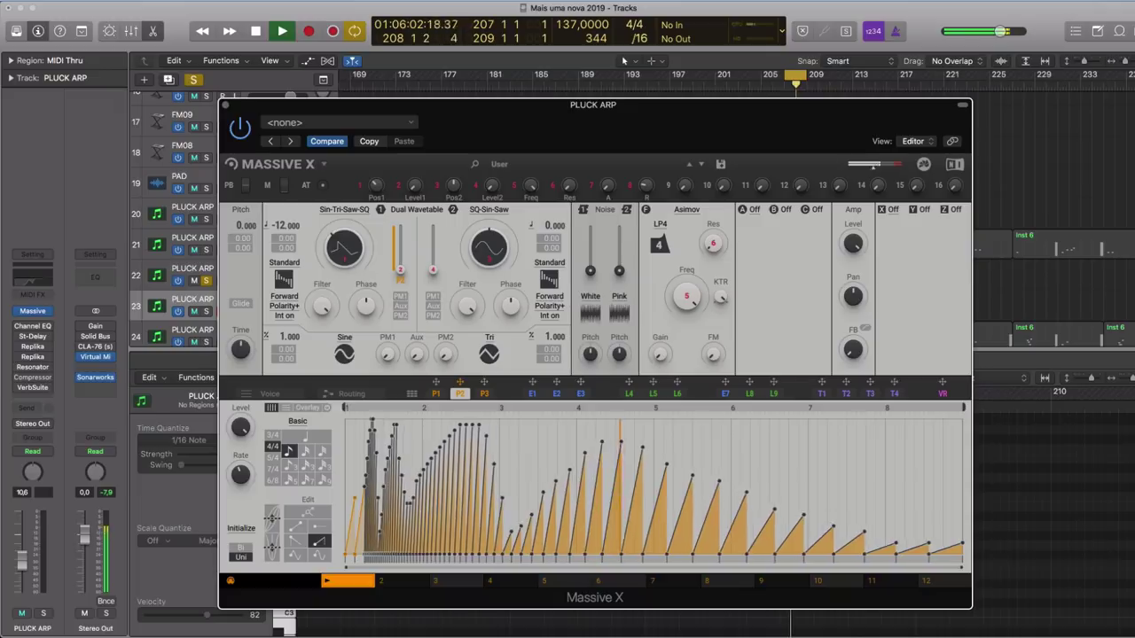
key("space")
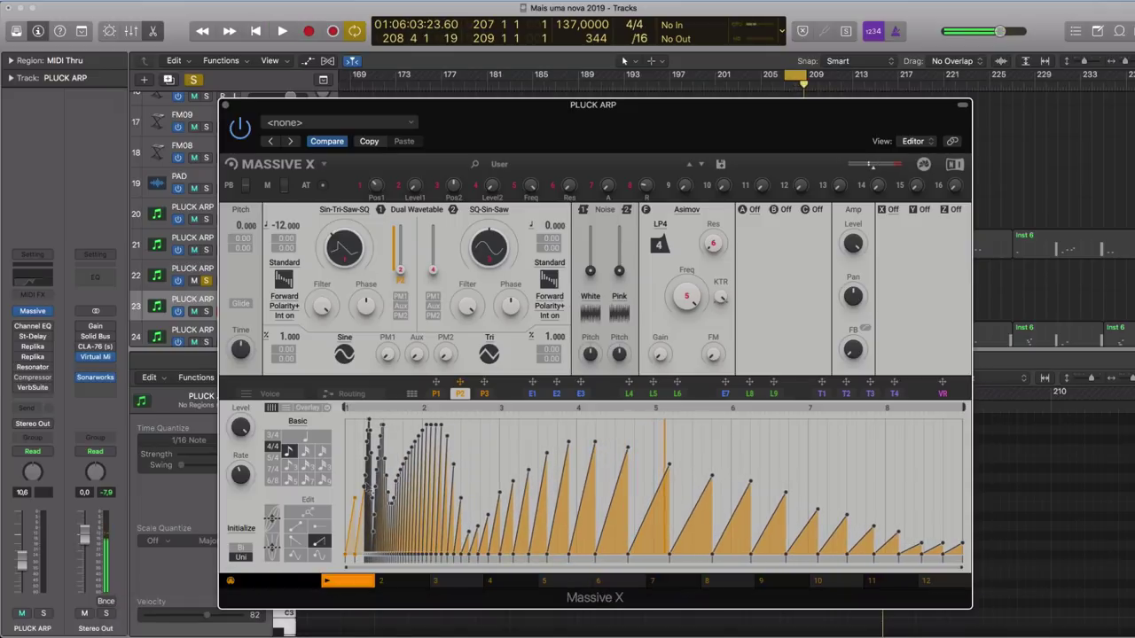
left_click(295, 542)
mouse_move(344, 424)
left_mouse_down()
mouse_move(1122, 554)
mouse_move(957, 542)
mouse_move(353, 445)
mouse_move(351, 430)
left_mouse_up()
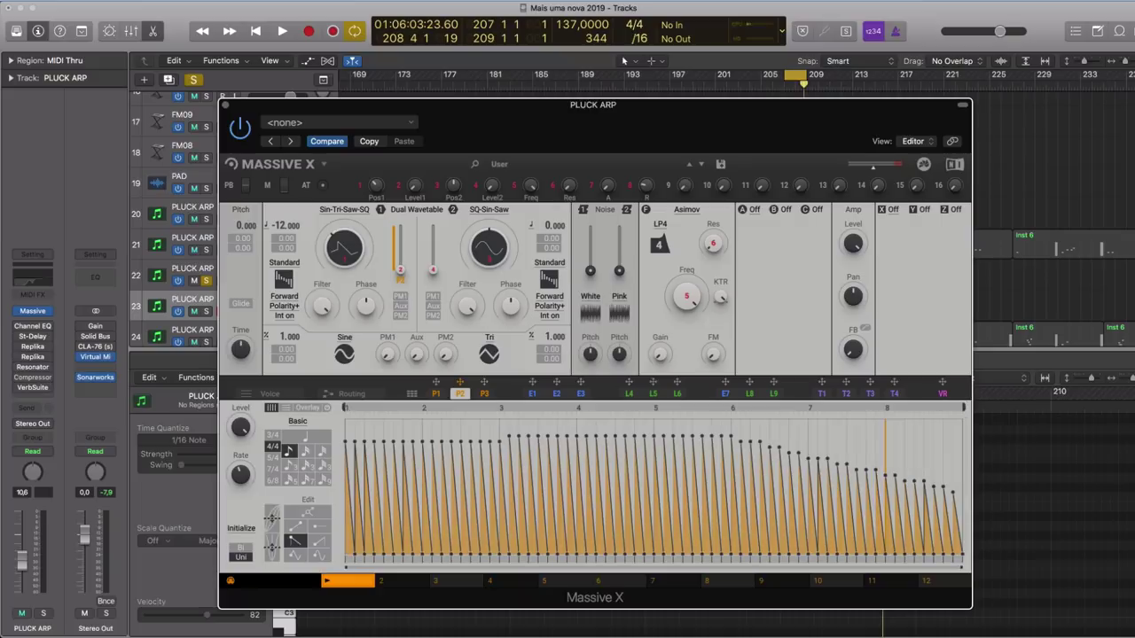
- Warp the falling-ramp pattern during playback so its ramps are packed tightly at the start and widen toward the end
key("space")
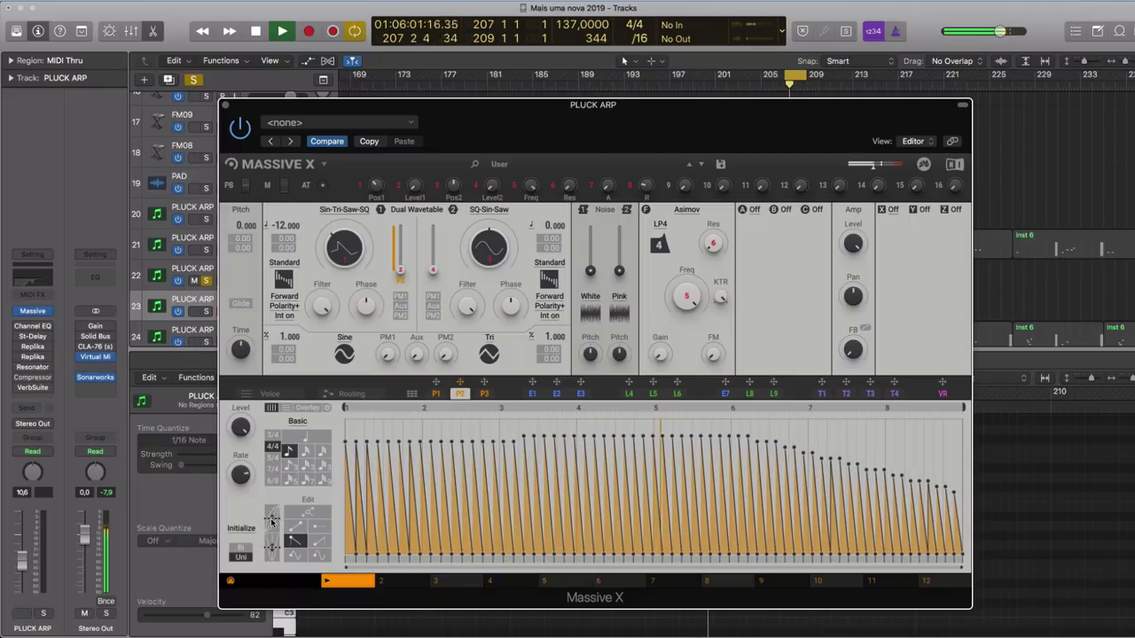
left_click_drag(275, 521, 283, 511)
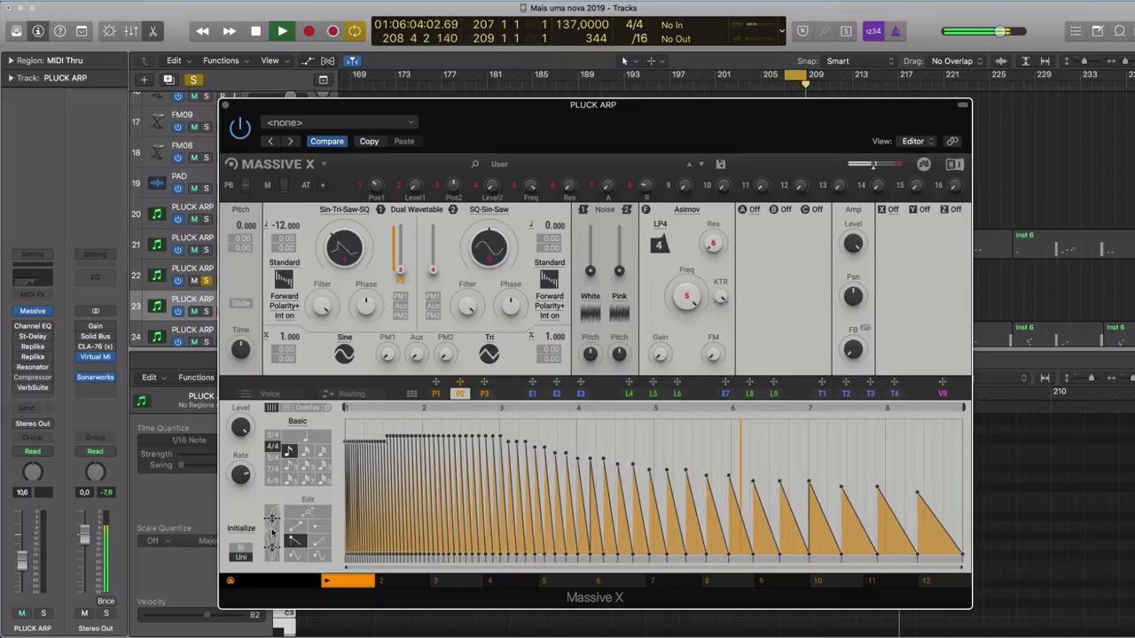
left_click_drag(272, 546, 272, 511)
key("space")
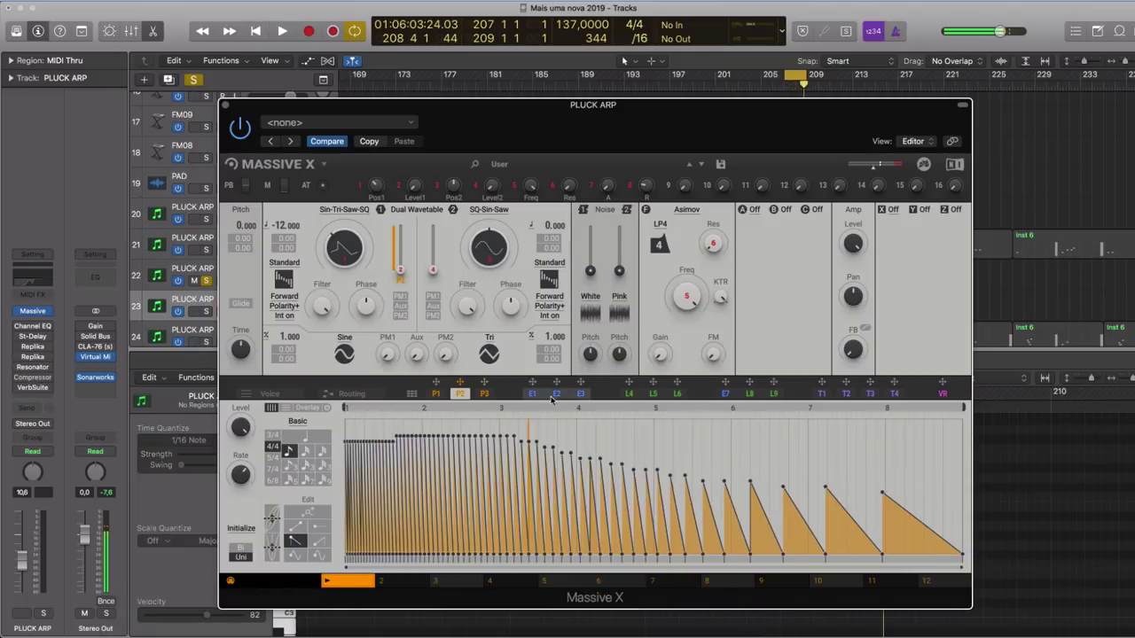
- Try modulating the Asimov filter's frequency with Switcher LFO L4, adjusting the cutoff during playback
left_click(632, 394)
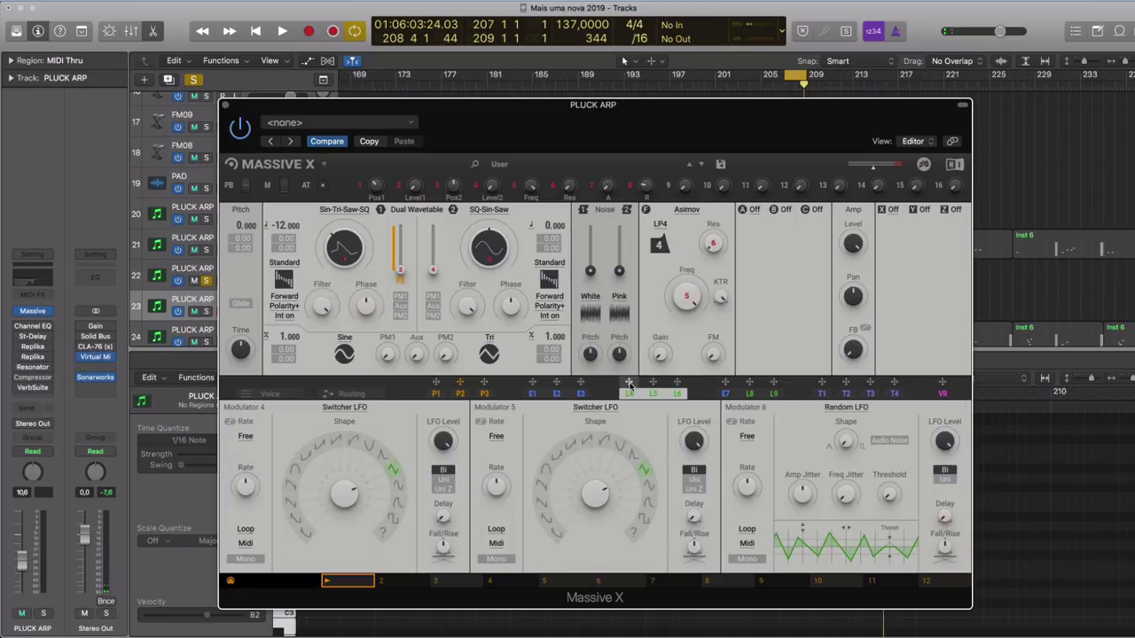
left_click_drag(628, 383, 678, 286)
key("space")
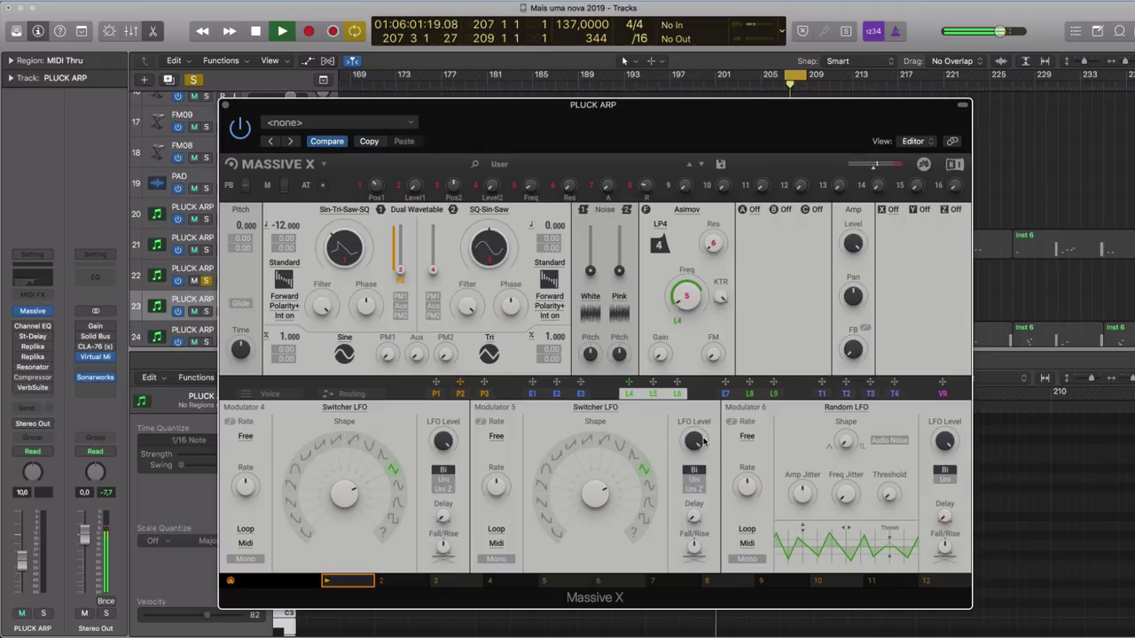
left_click_drag(684, 296, 684, 268)
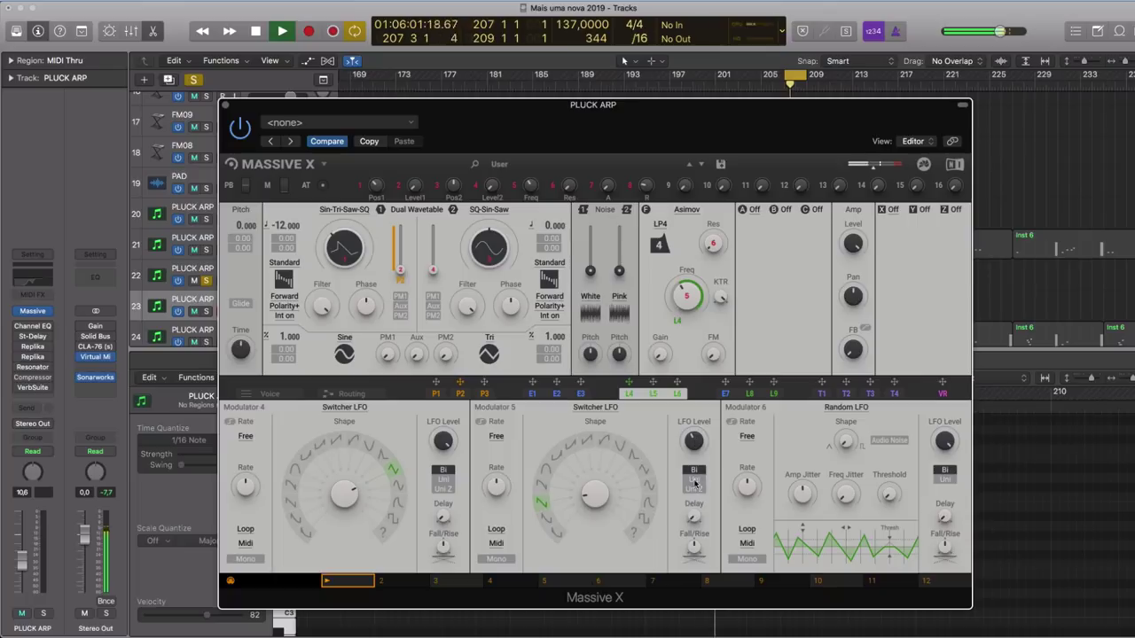
- Change Modulator 5 to a Random LFO and delete the L4 modulation from the filter frequency
left_click(594, 408)
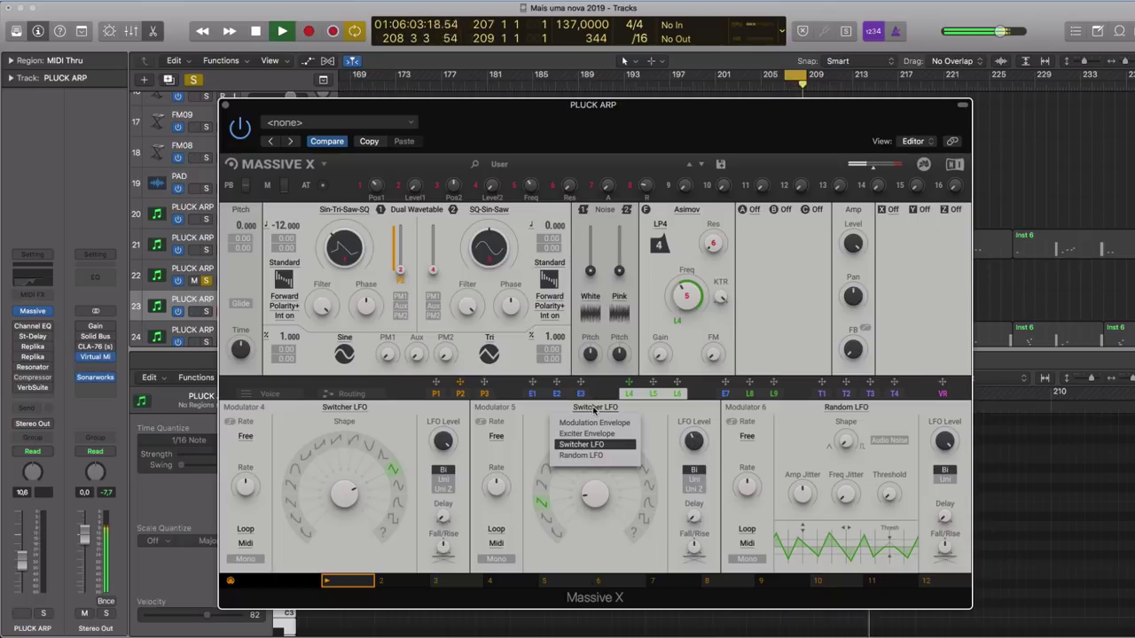
left_click(581, 455)
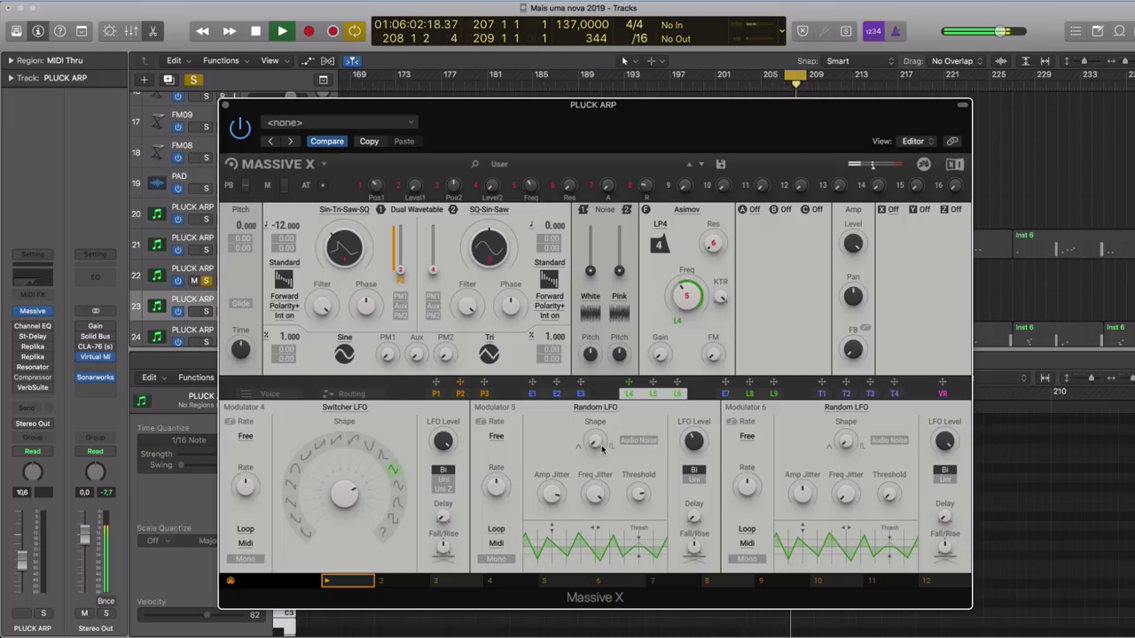
right_click(678, 323)
left_click(672, 336)
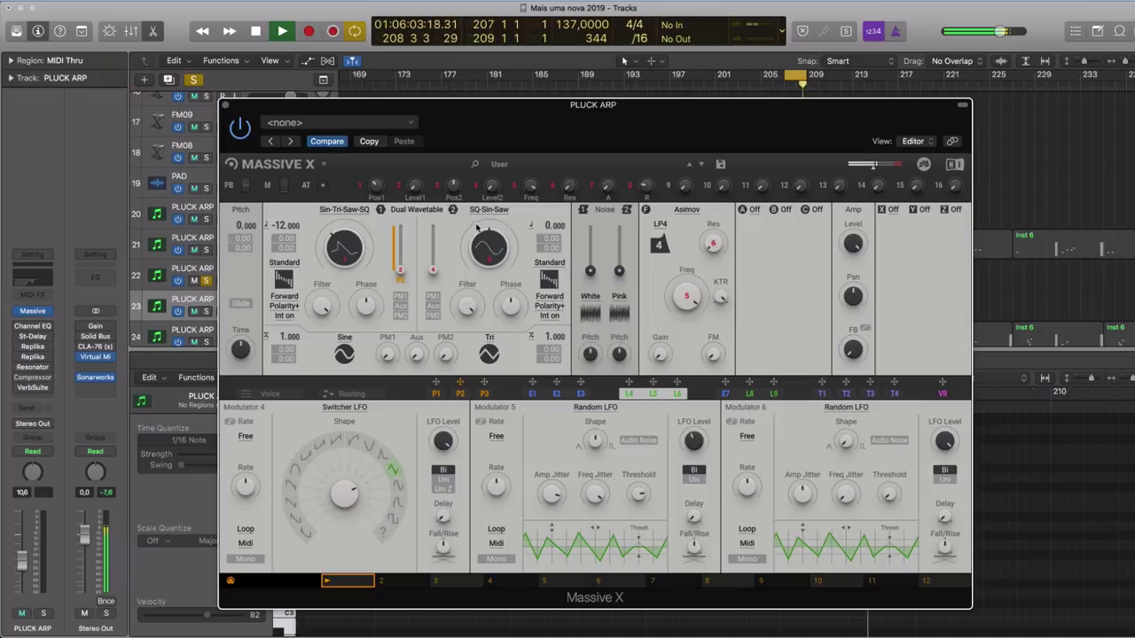
- Modulate the second oscillator's level with L6 and change Modulator 6 to a Switcher LFO
mouse_move(433, 269)
left_mouse_down()
mouse_move(432, 232)
mouse_move(432, 252)
left_mouse_up()
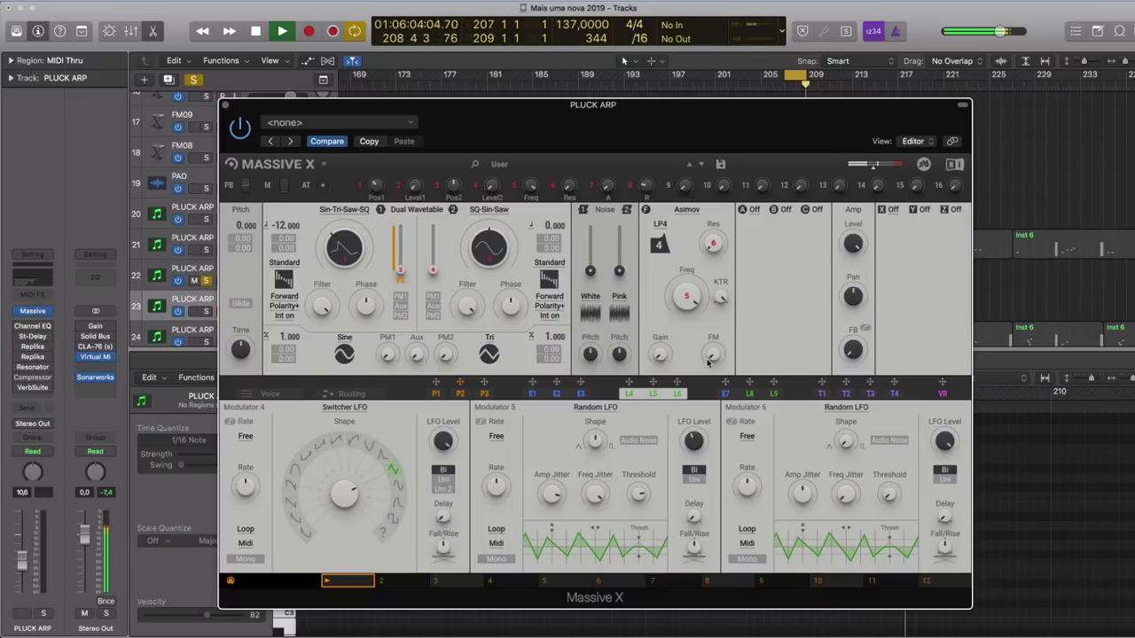
left_click_drag(676, 382, 434, 281)
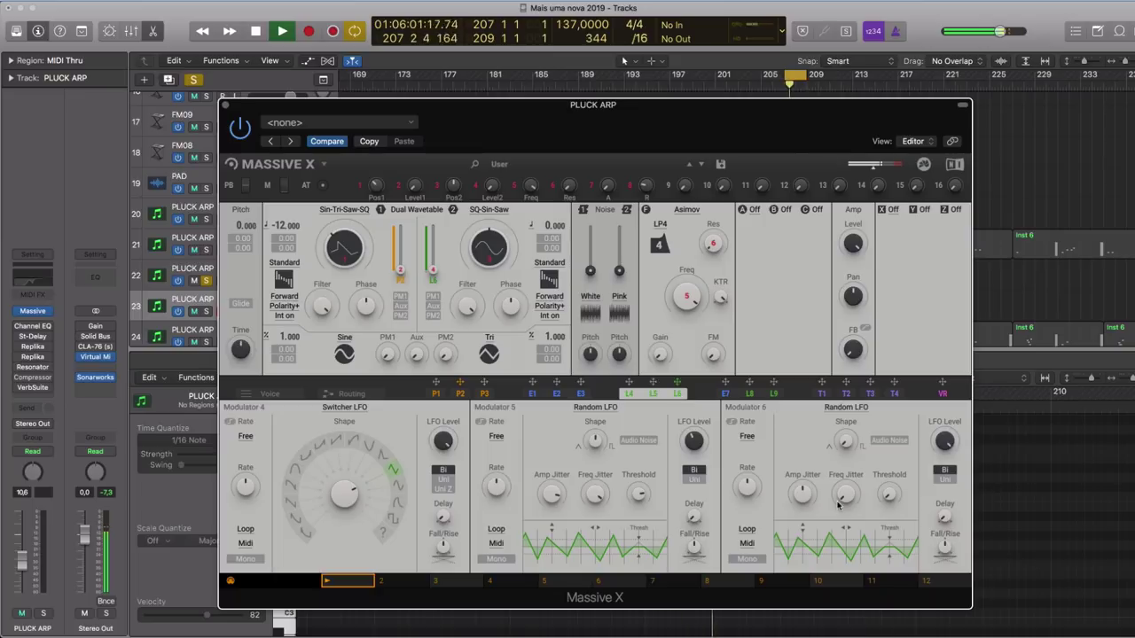
left_click(856, 407)
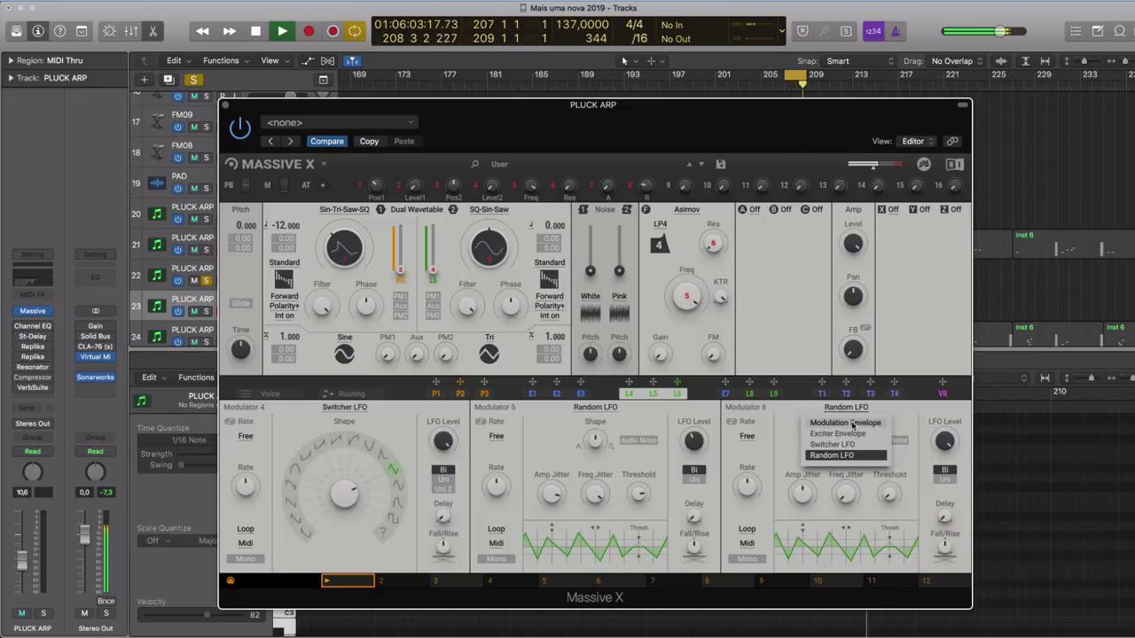
left_click(846, 436)
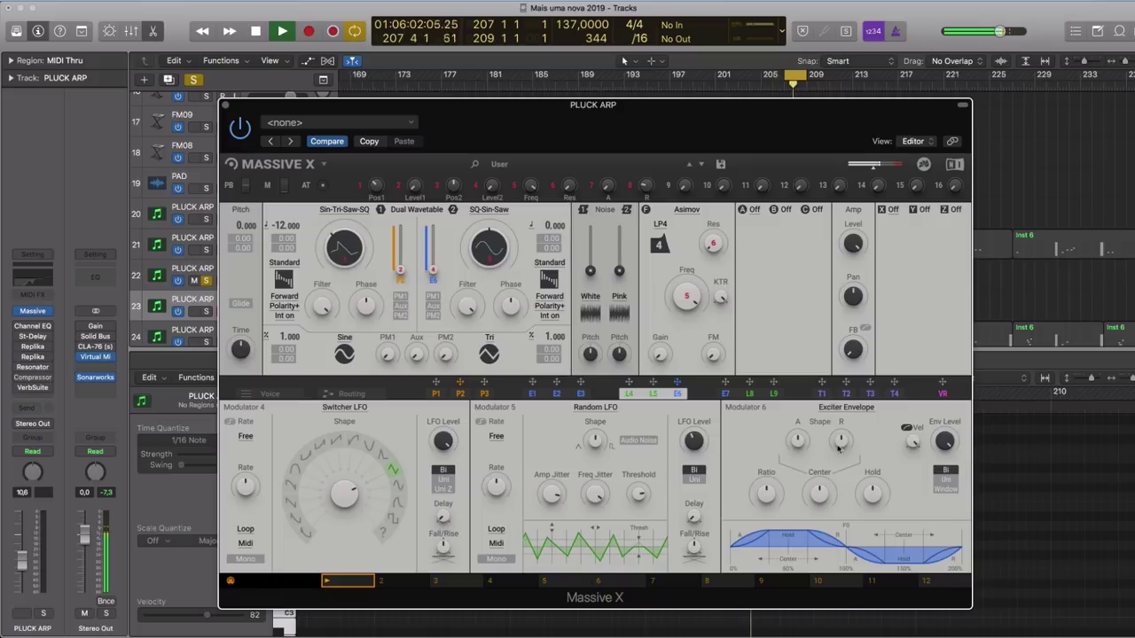
left_click(846, 408)
left_click(845, 423)
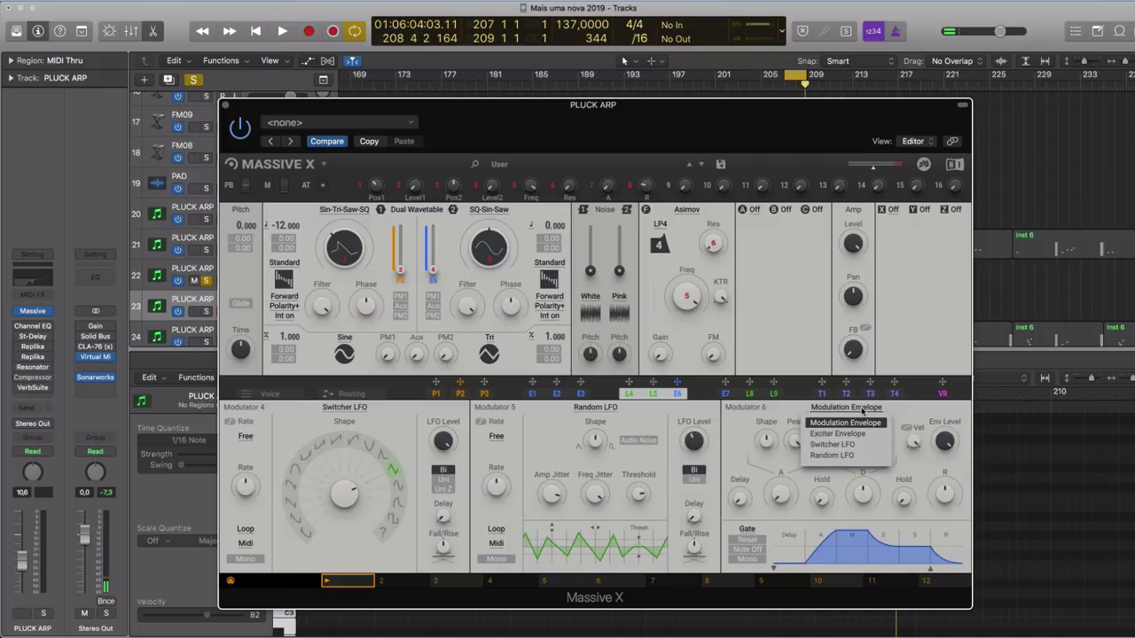
left_click(834, 444)
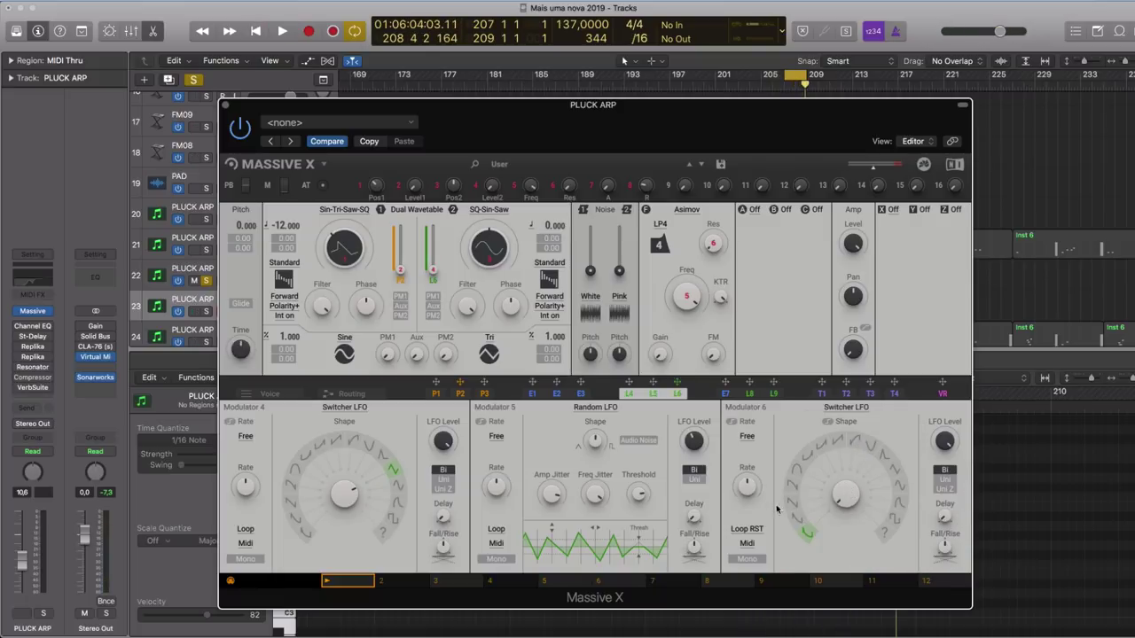
- Modulate the second oscillator's wavetable position with L6 during playback and load a Reverb in effect slot X
key("space")
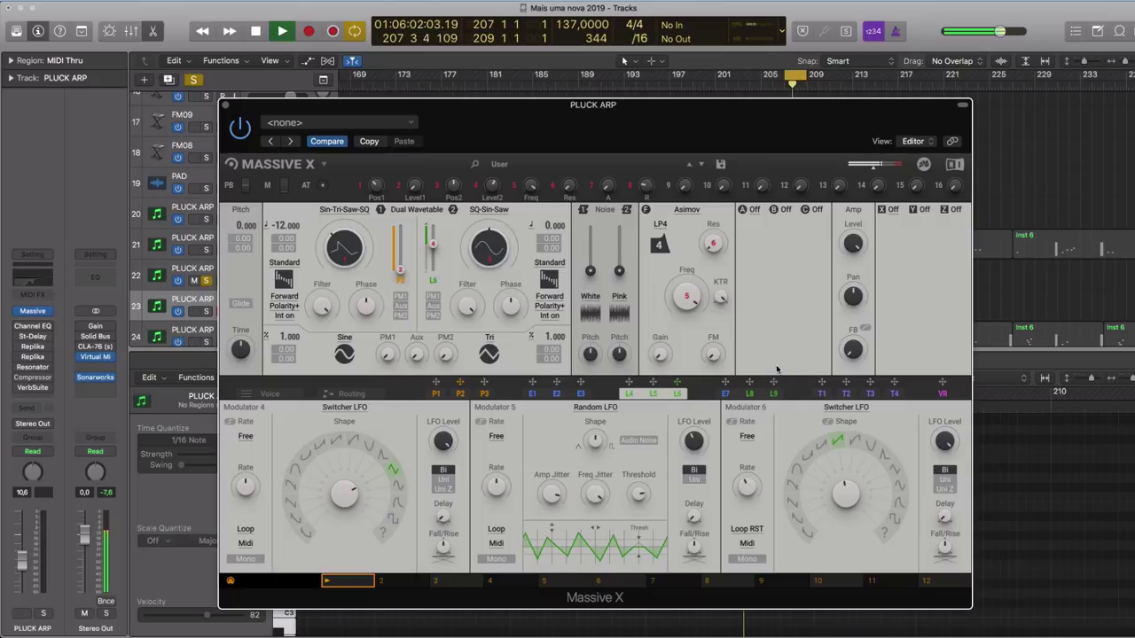
left_click_drag(677, 391, 480, 279)
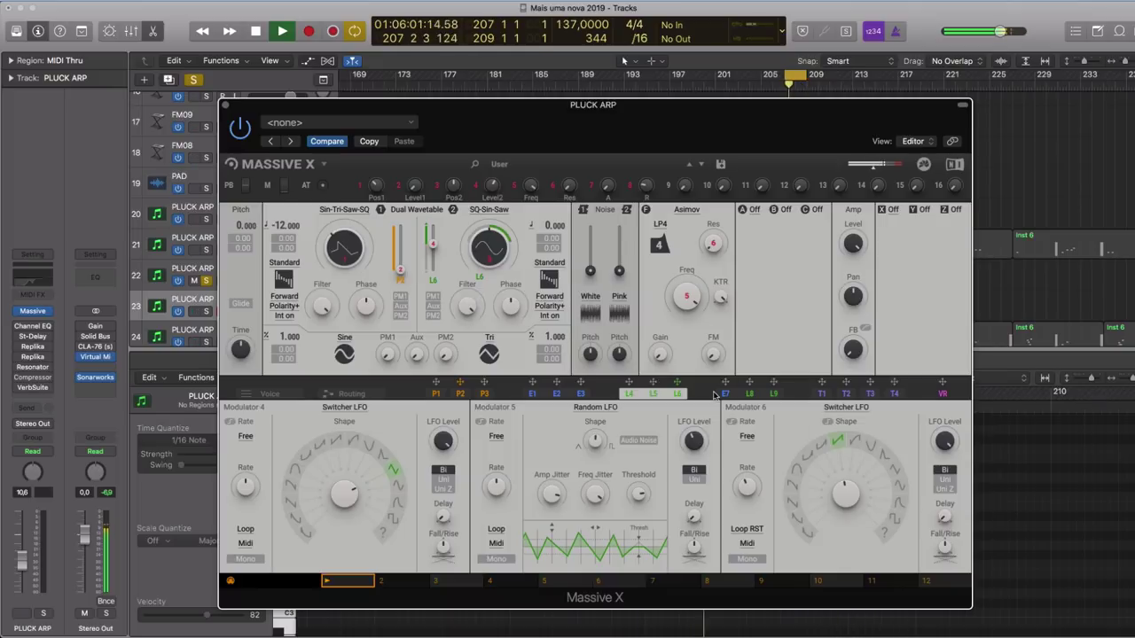
left_click(892, 210)
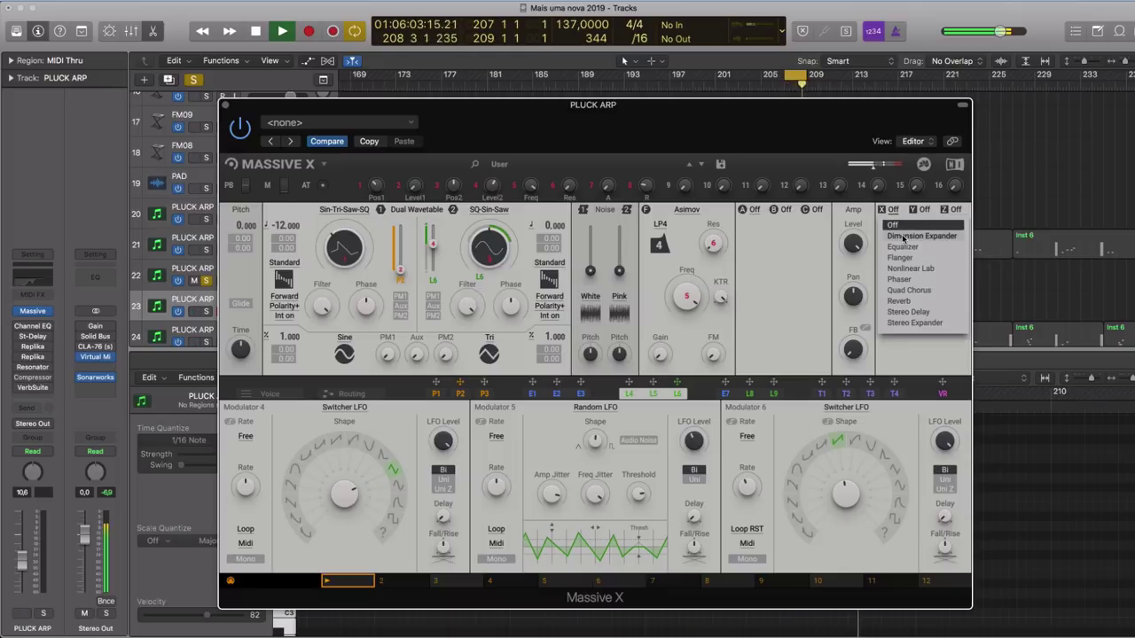
left_click(899, 301)
- Open the routing view and spread out the Oscillator 1, Oscillator 2, Noise 2, insert B and filter FM modules
left_click(346, 393)
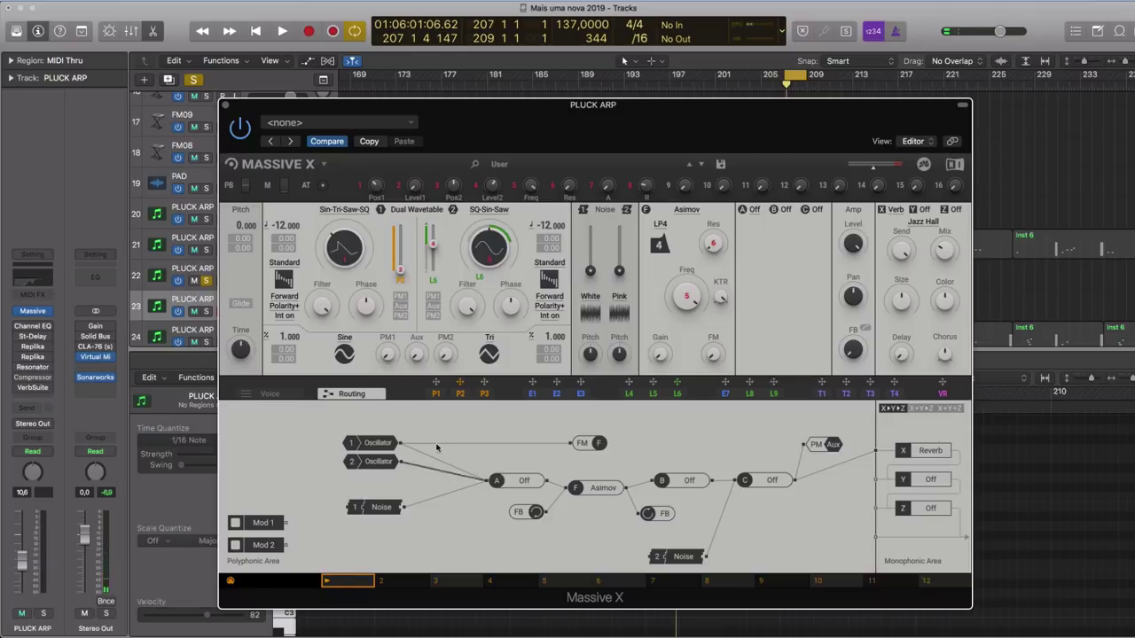
left_click_drag(378, 444, 319, 432)
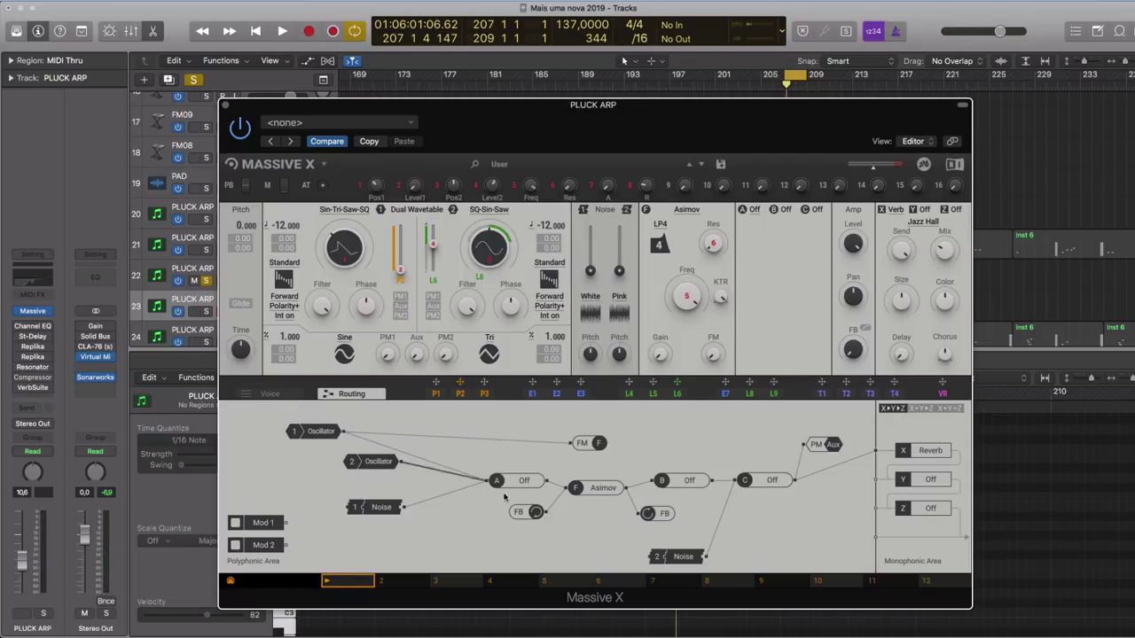
left_click_drag(372, 462, 312, 476)
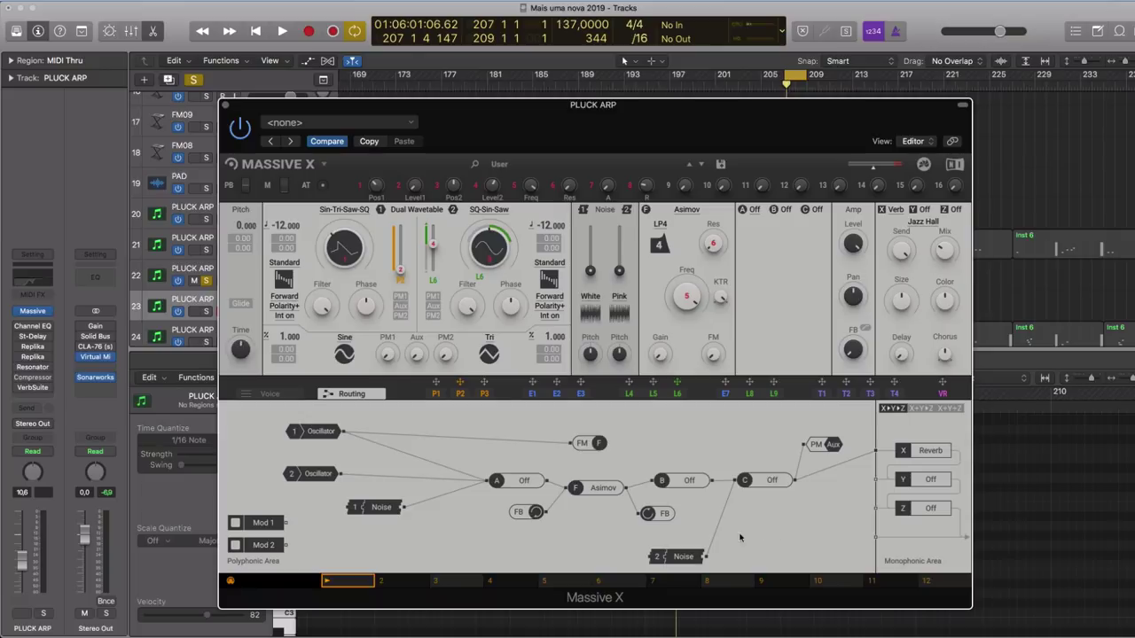
left_click_drag(698, 557, 663, 556)
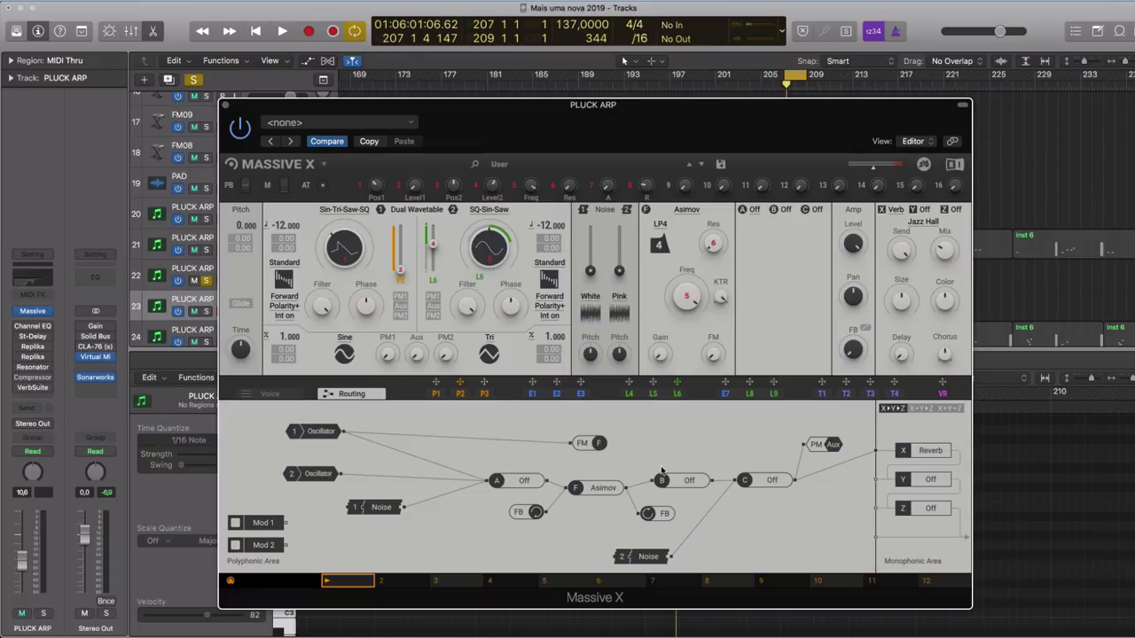
left_click_drag(671, 482, 664, 456)
mouse_move(586, 439)
left_mouse_down()
mouse_move(585, 411)
mouse_move(588, 430)
left_mouse_up()
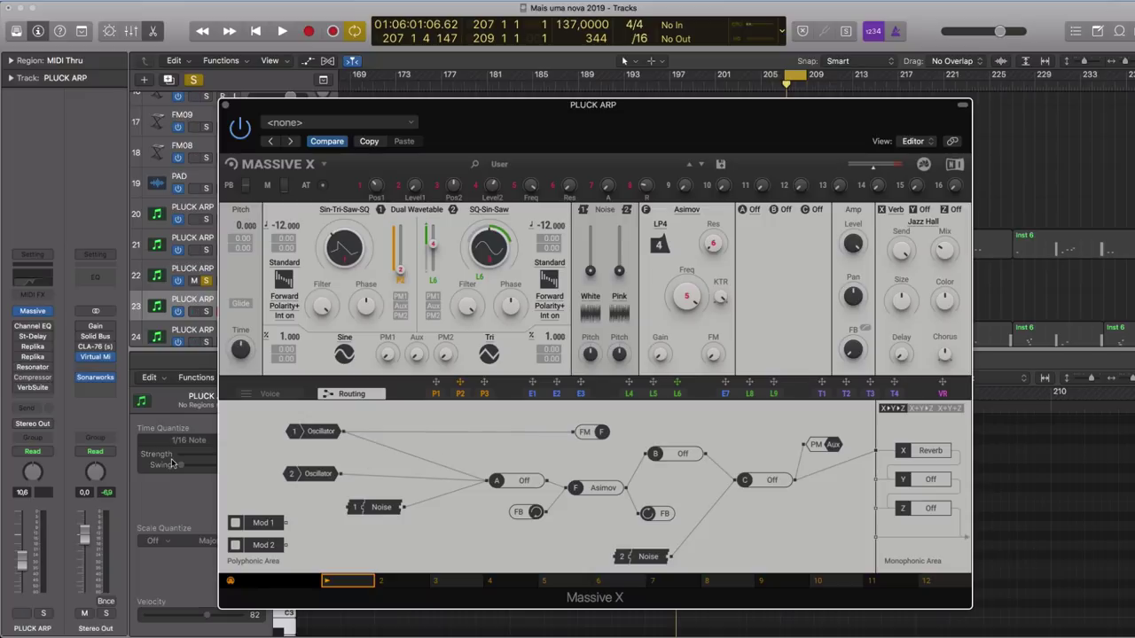
left_click_drag(302, 432, 305, 434)
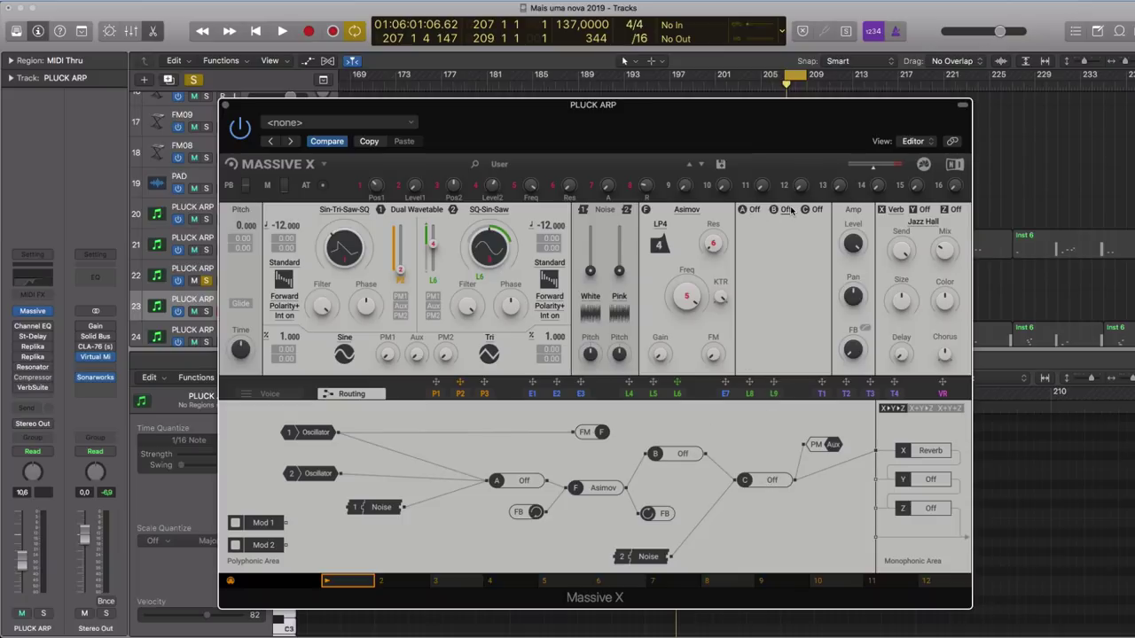
- Load the Anima effect into insert slot B and audition the track
left_click(787, 211)
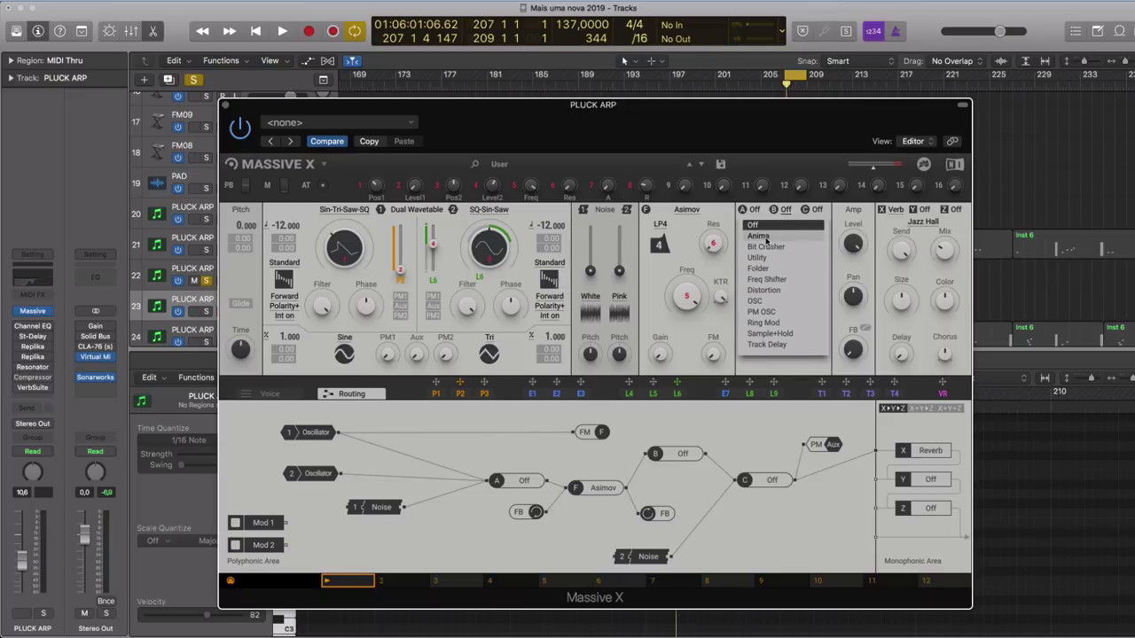
left_click(764, 243)
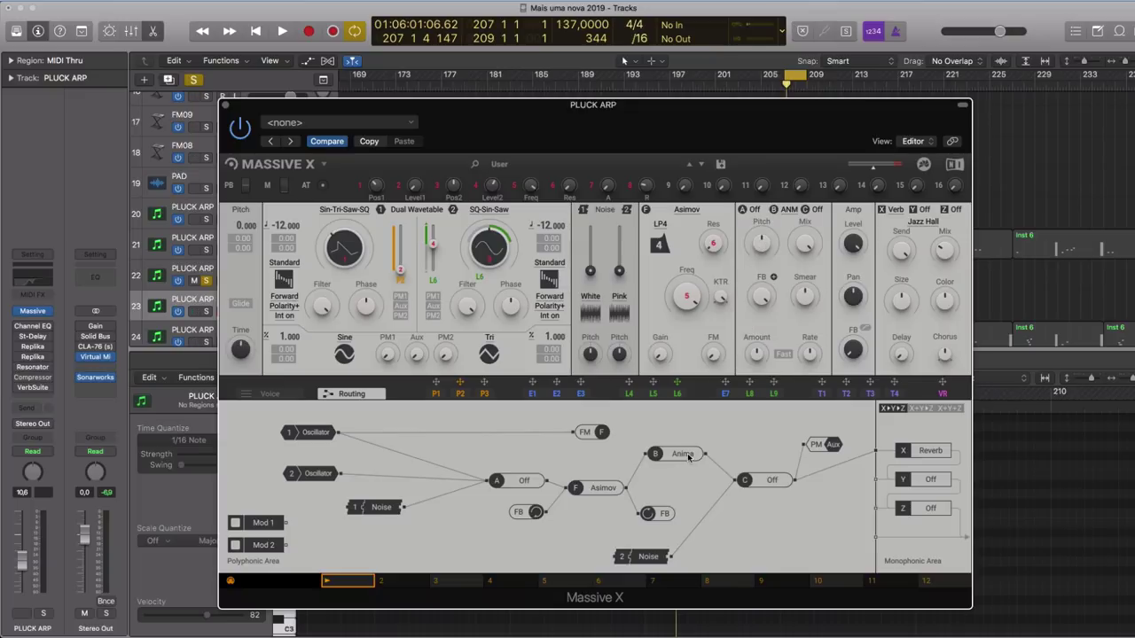
key("space")
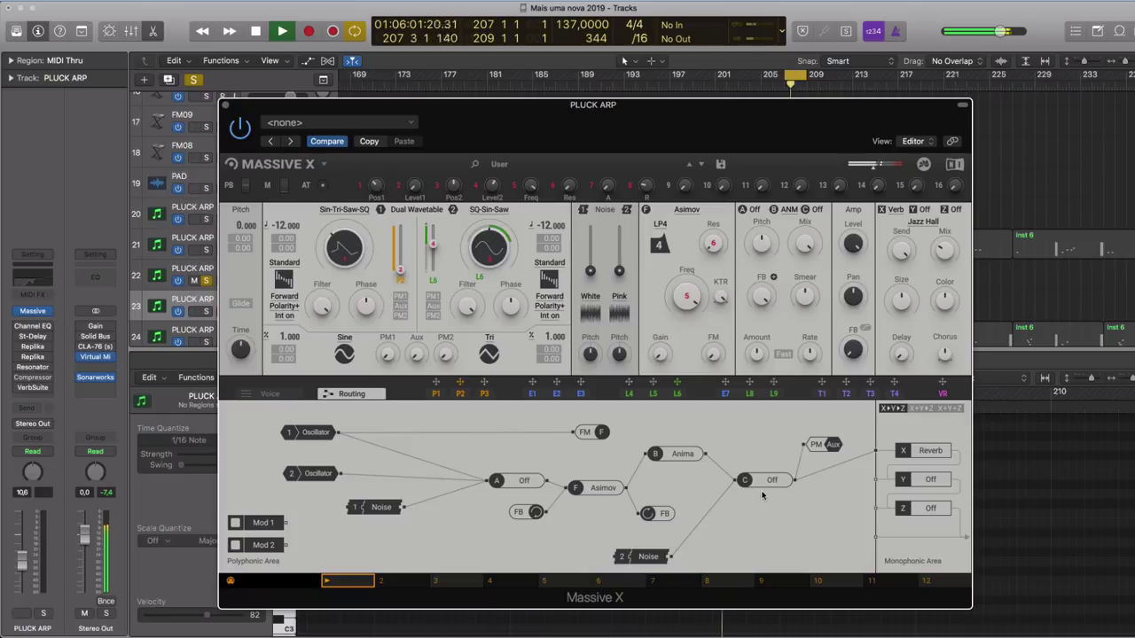
key("space")
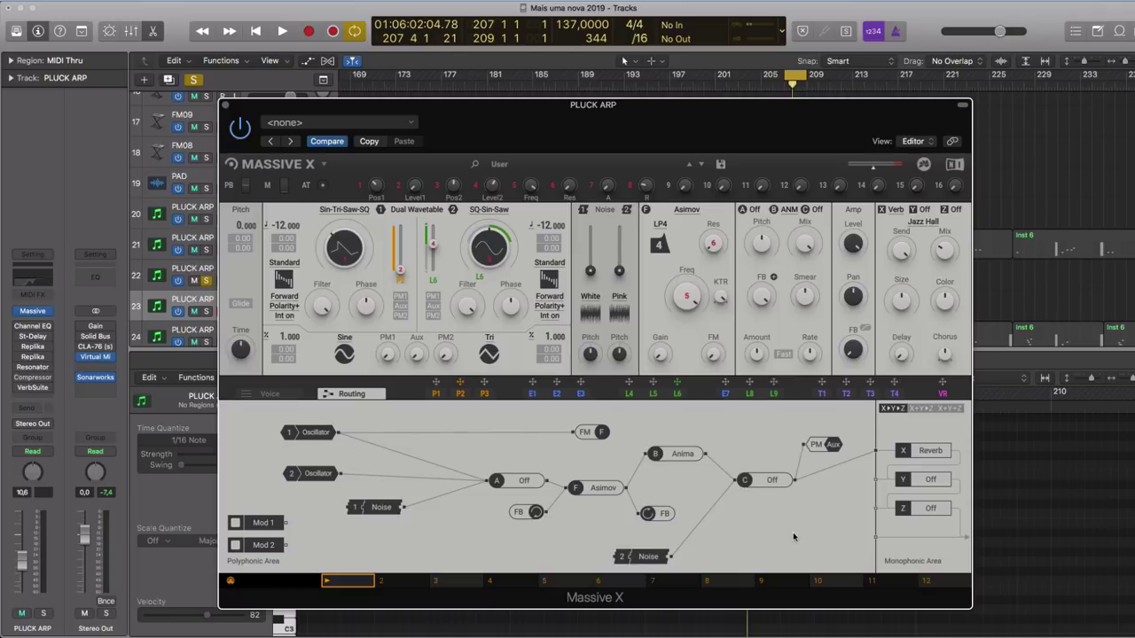
- Disconnect the Asimov filter from its routing connections and move it beyond insert C, near the monophonic area
left_click_drag(576, 491, 538, 511)
double_click(631, 502)
double_click(562, 491)
left_click_drag(594, 490, 837, 524)
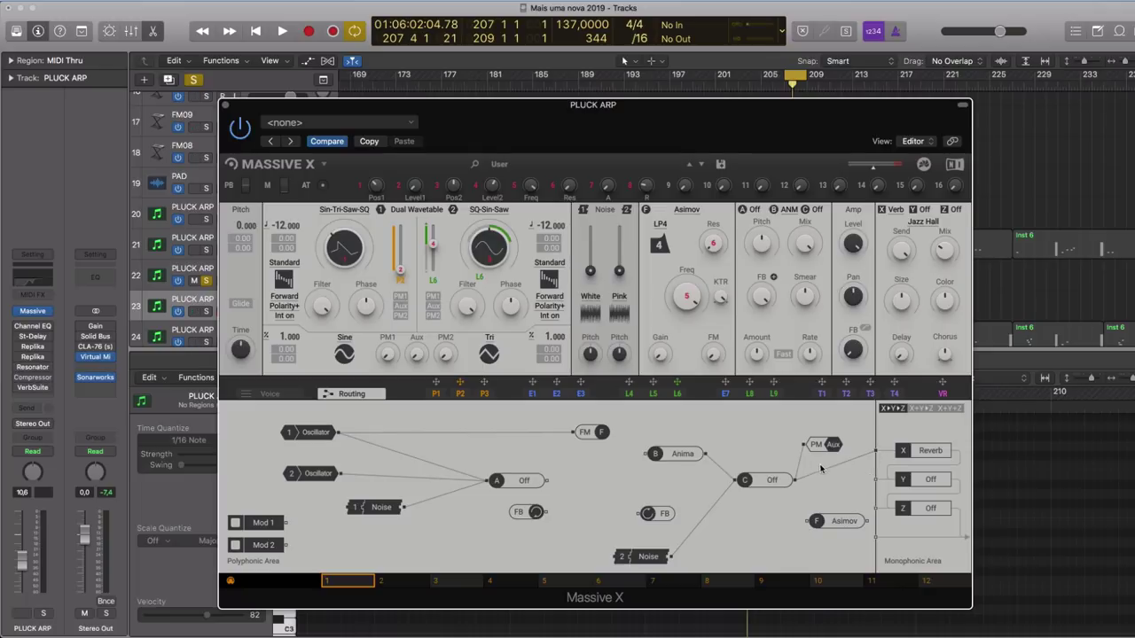
- Route insert C's output through the Asimov filter into the Reverb in slot X and audition the result
double_click(824, 470)
left_click_drag(794, 480, 873, 451)
key("space")
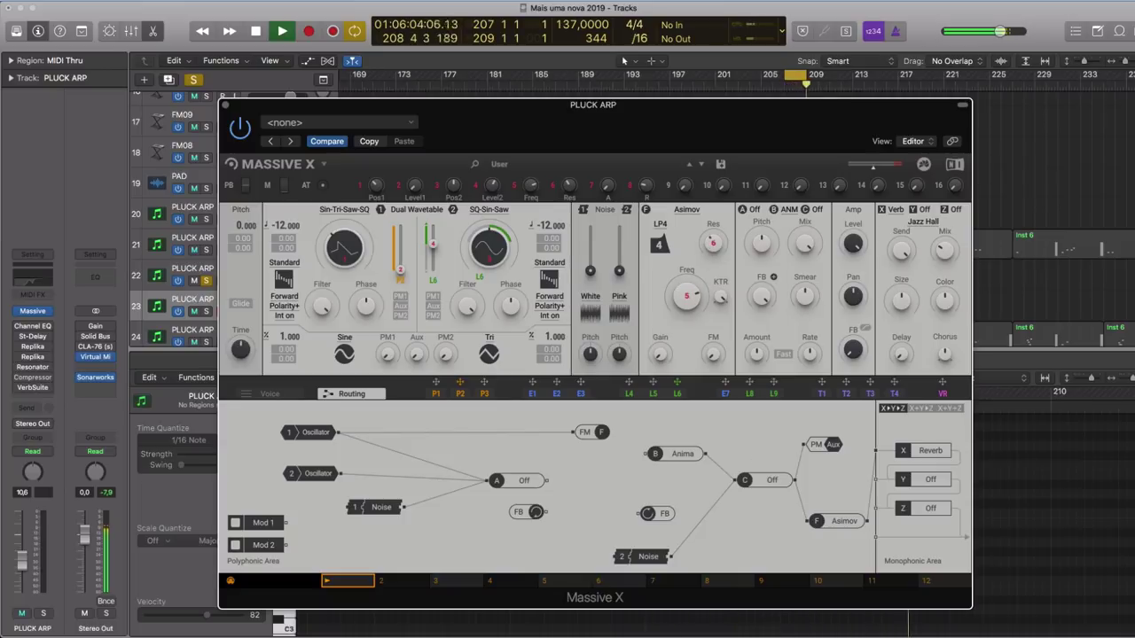
key("space")
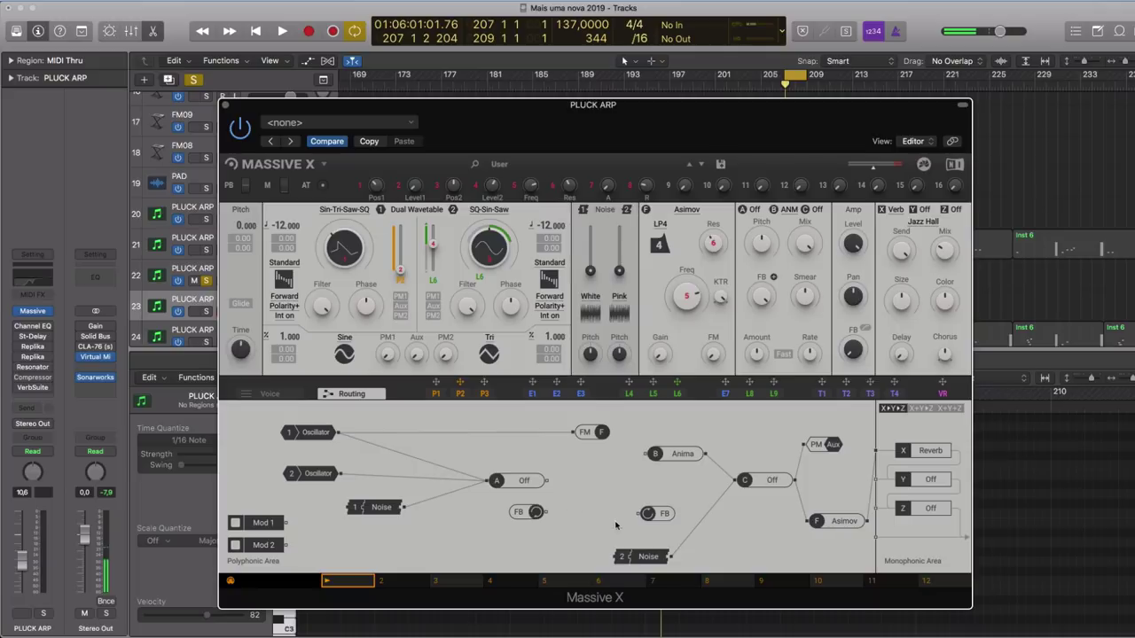
- Connect insert A's output to the Anima module, audition the routing and move the Asimov filter slightly lower
left_click_drag(547, 481, 644, 456)
key("space")
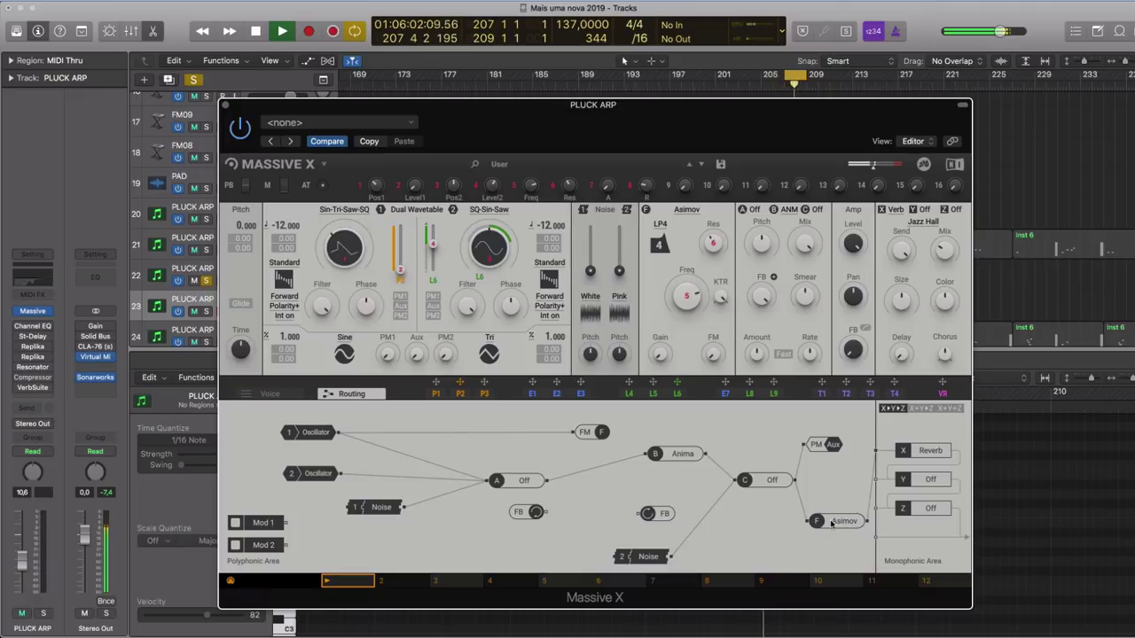
left_click_drag(831, 523, 809, 541)
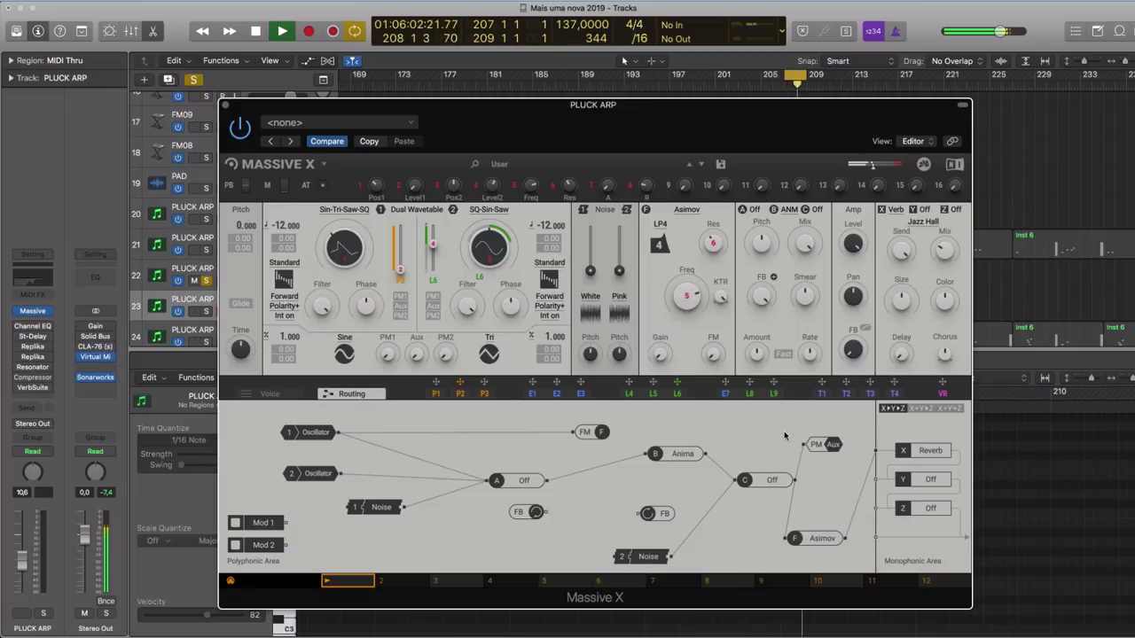
key("space")
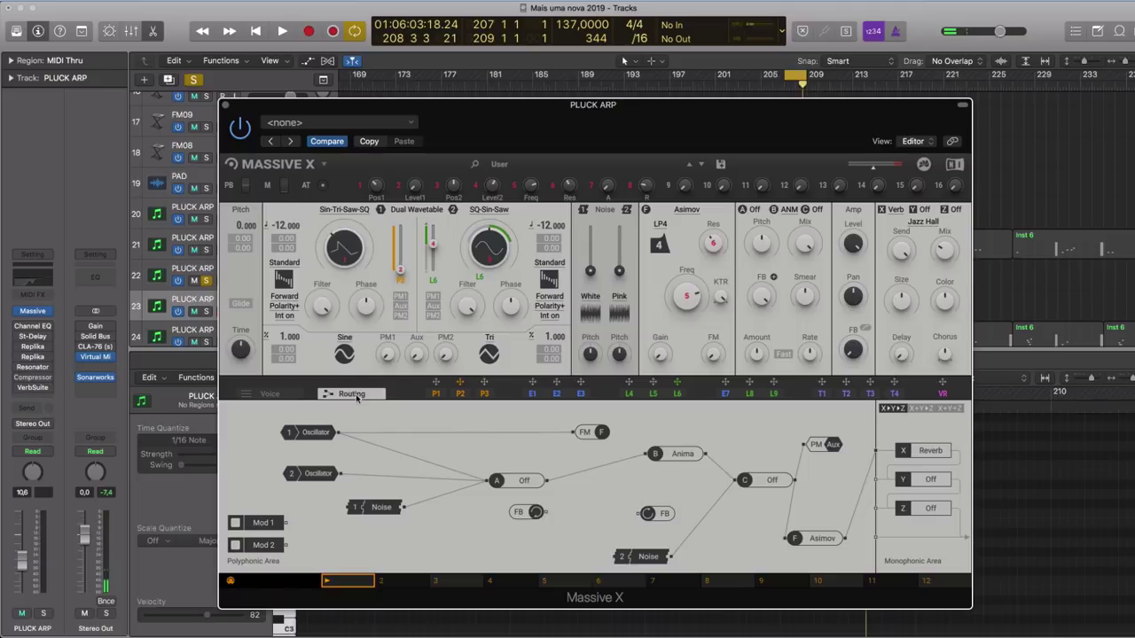
- Open the voice settings and reduce the polyphony to 1 voice, auditioning the track before and after
left_click(275, 394)
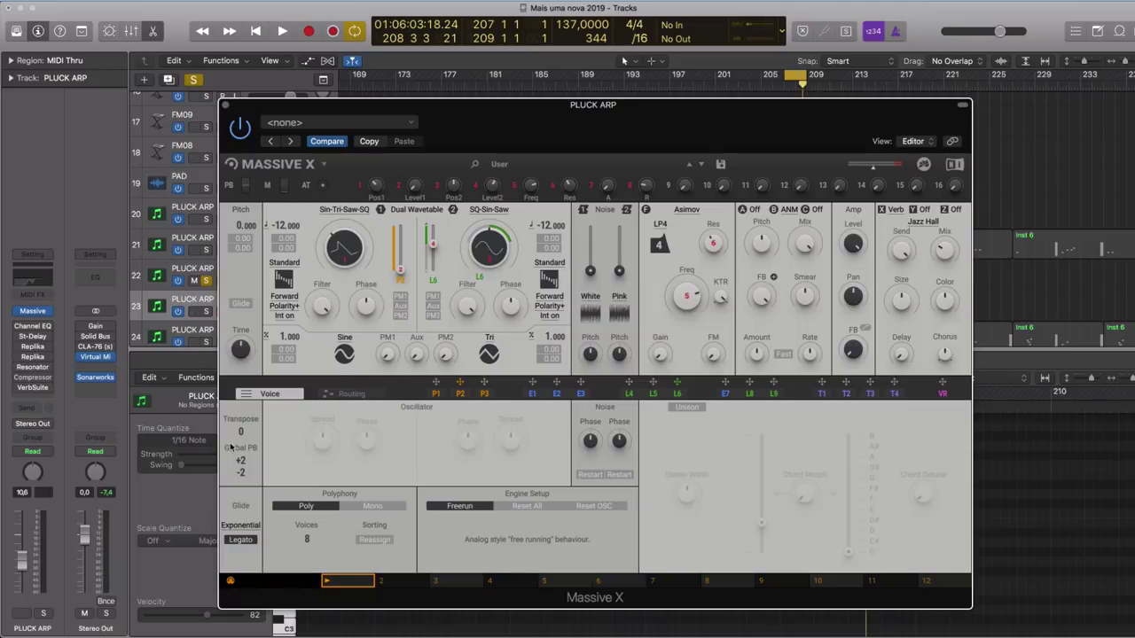
key("space")
left_click_drag(240, 432, 240, 447)
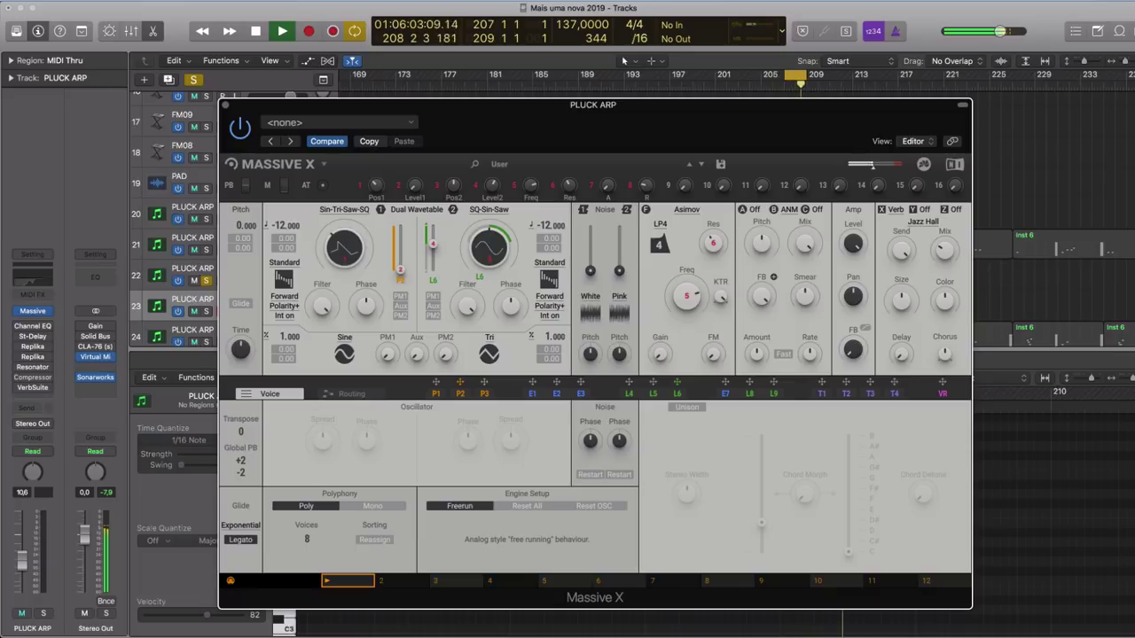
key("space")
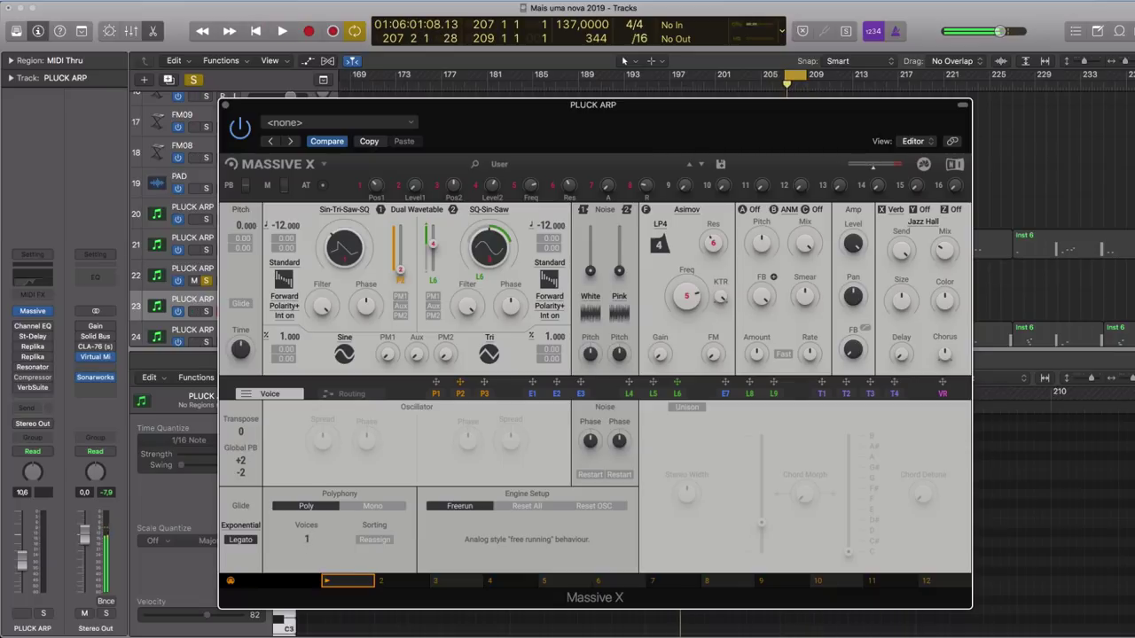
key("space")
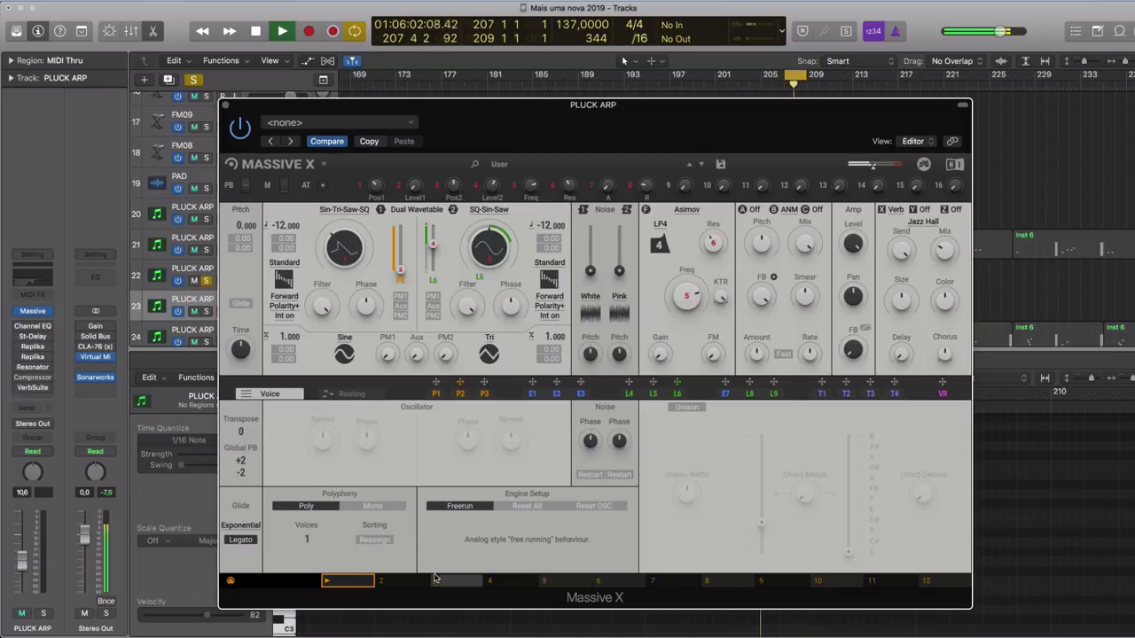
key("space")
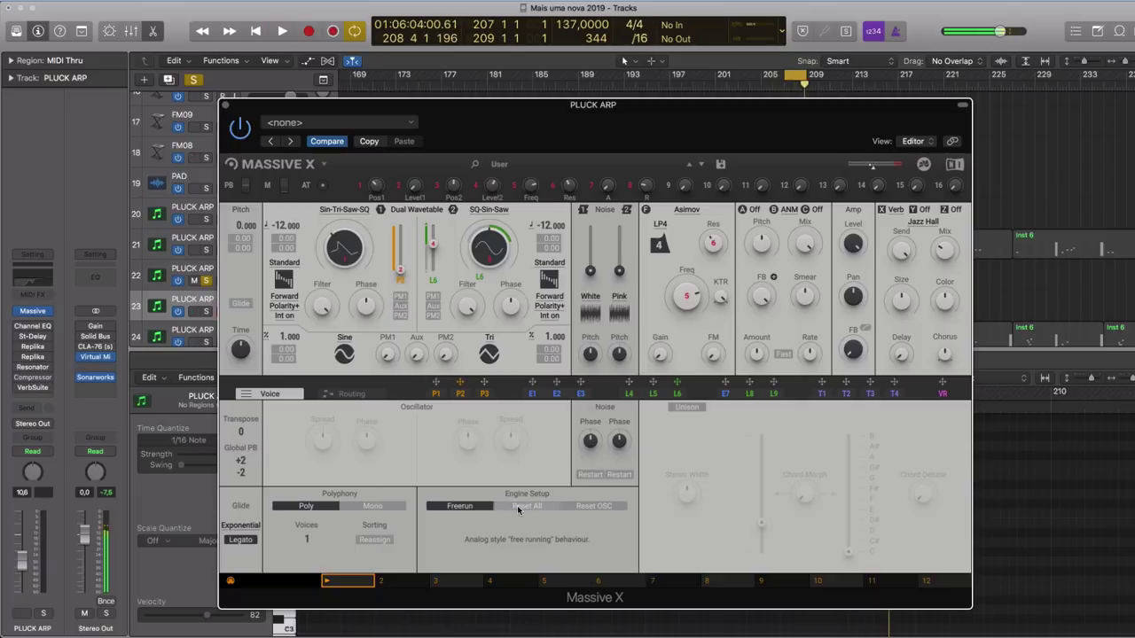
- Turn off Legato for the glide, keeping the Exponential curve, and enable Glide
left_click(238, 541)
left_click(244, 529)
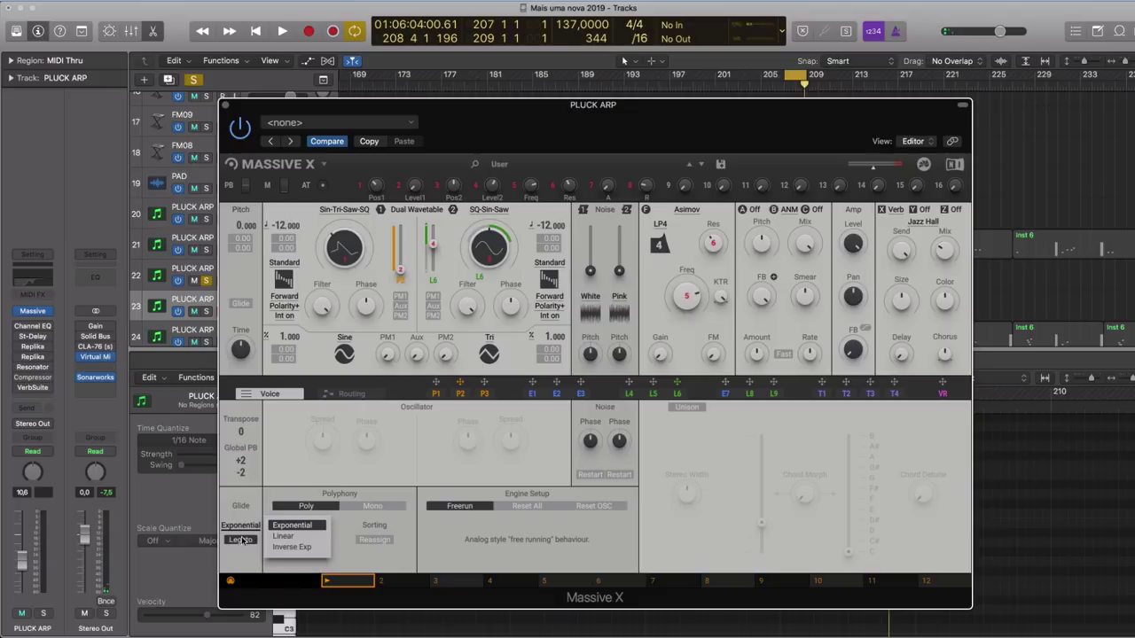
left_click(244, 540)
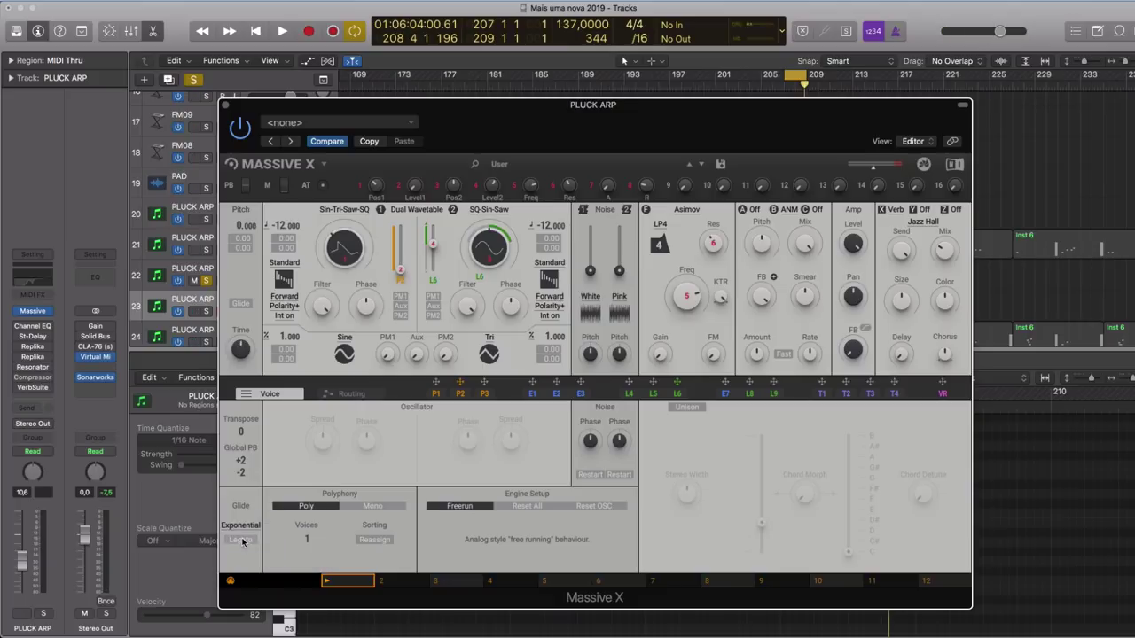
left_click(242, 304)
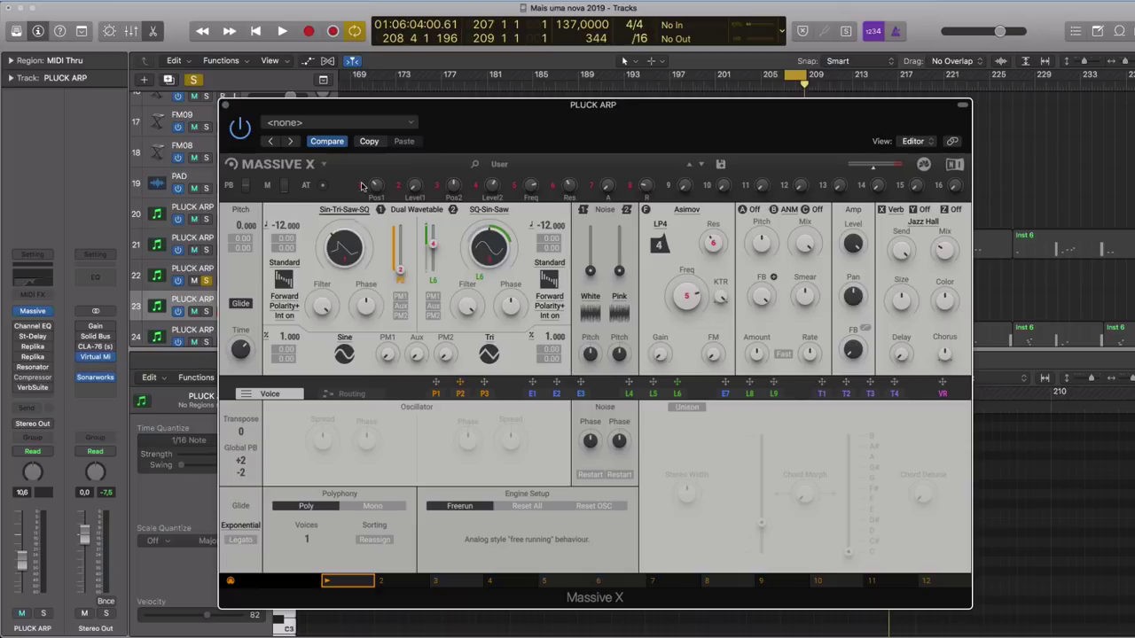
- View the sound categories in the preset browser and close it
left_click(527, 166)
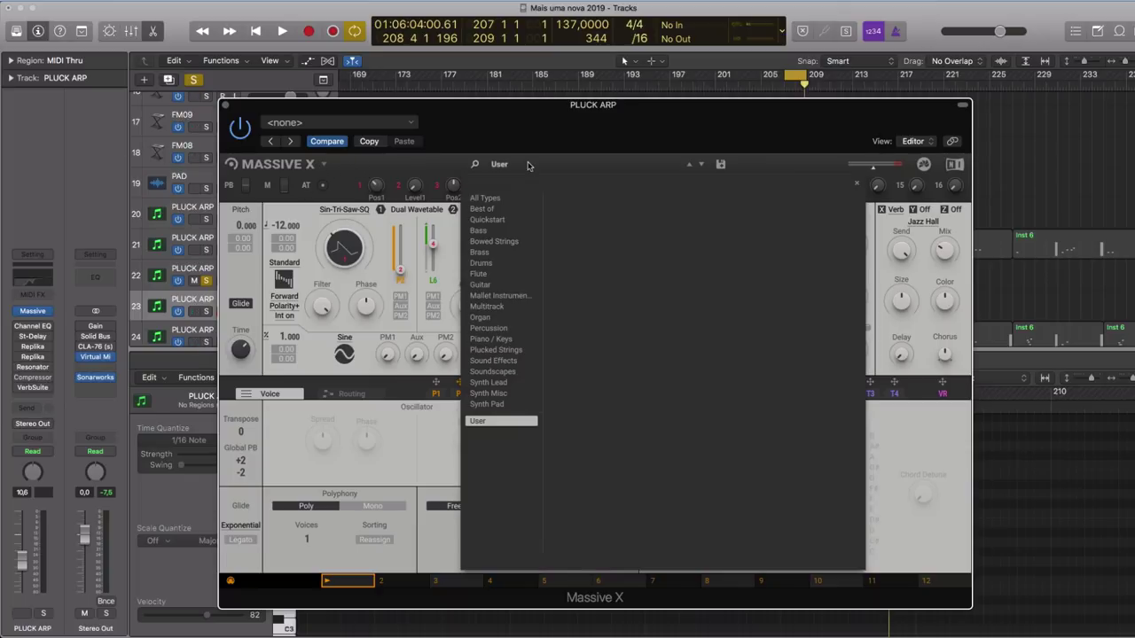
left_click(395, 175)
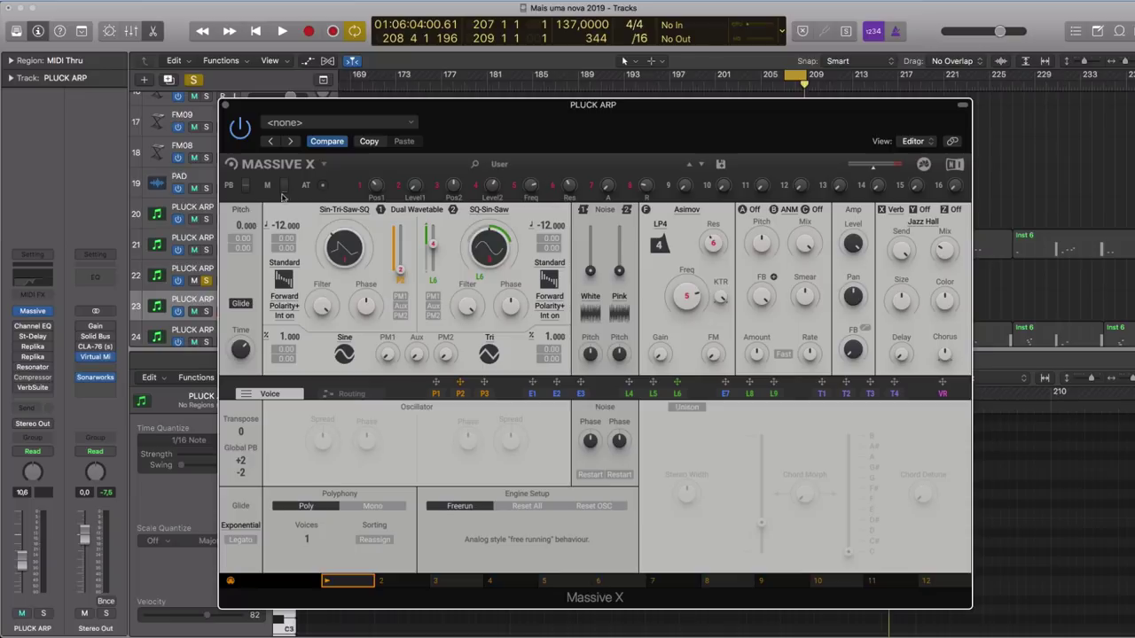
- Show the E1 to E3 envelope settings, and view the wavetable categories for oscillator 1 without choosing another wavetable
left_click(533, 394)
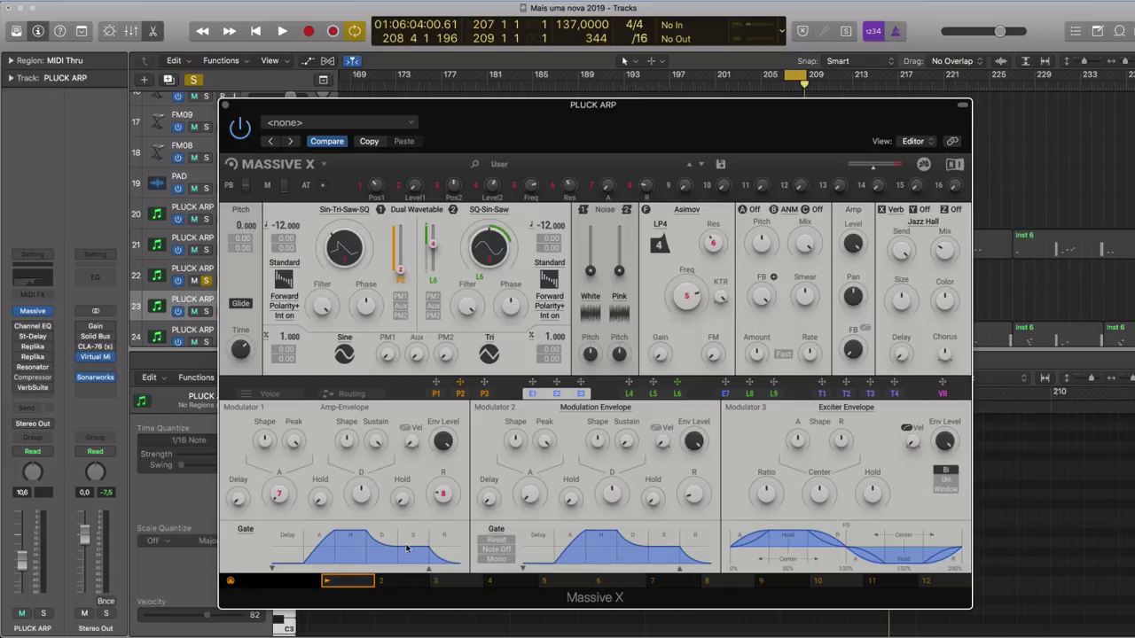
left_click(343, 210)
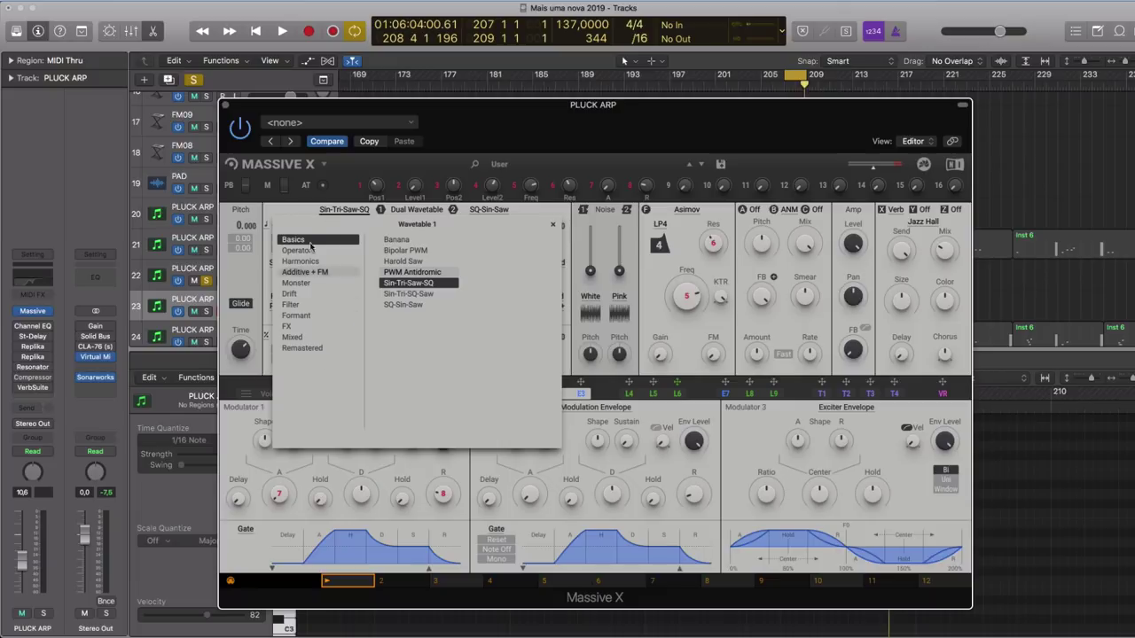
left_click(653, 221)
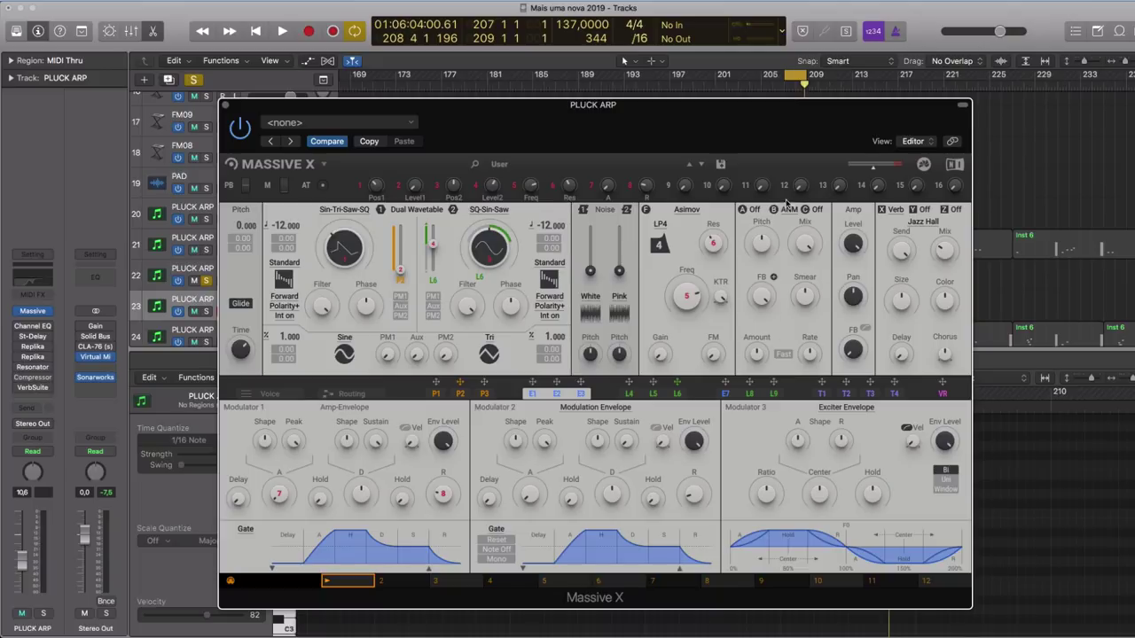
- View the available filter types in the filter module and close the list, keeping Asimov
left_click(687, 210)
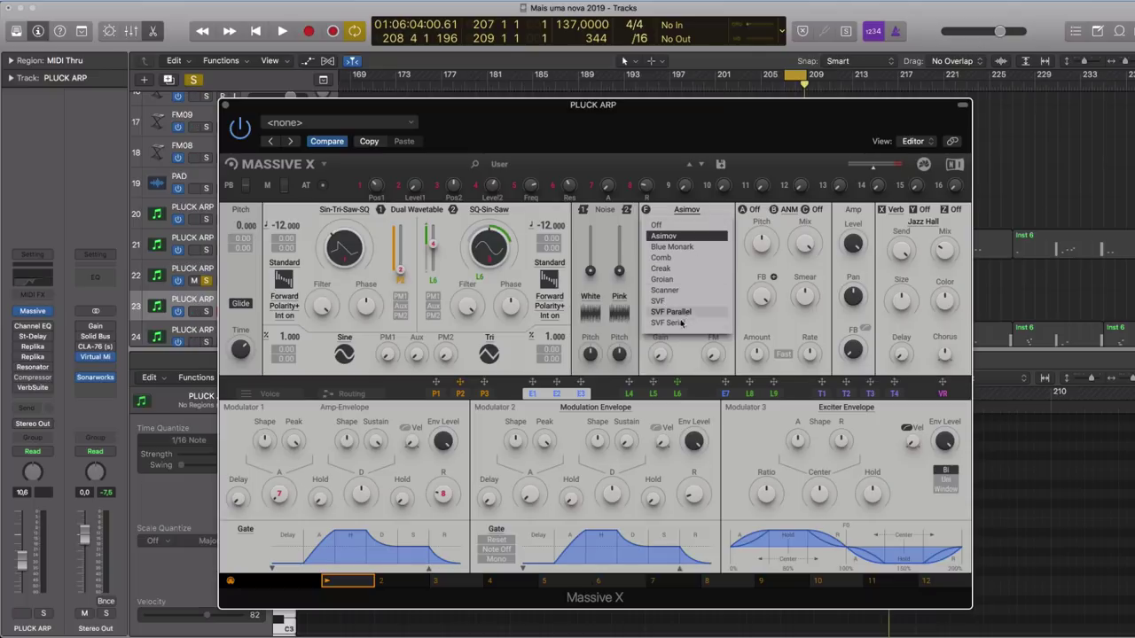
left_click(656, 211)
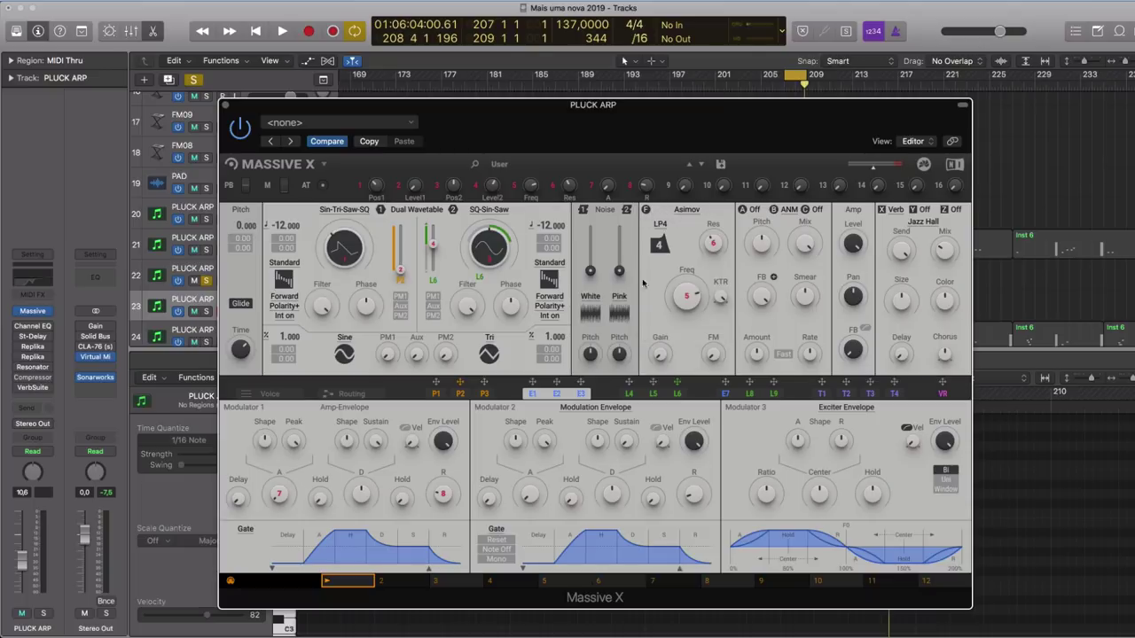
left_click_drag(621, 281, 590, 274)
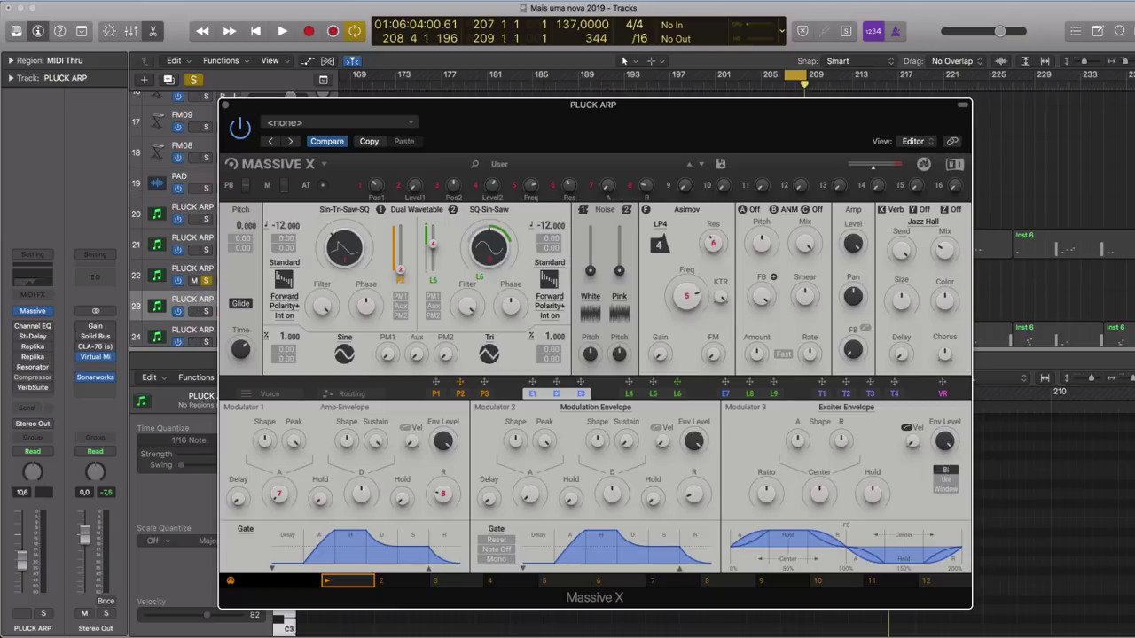